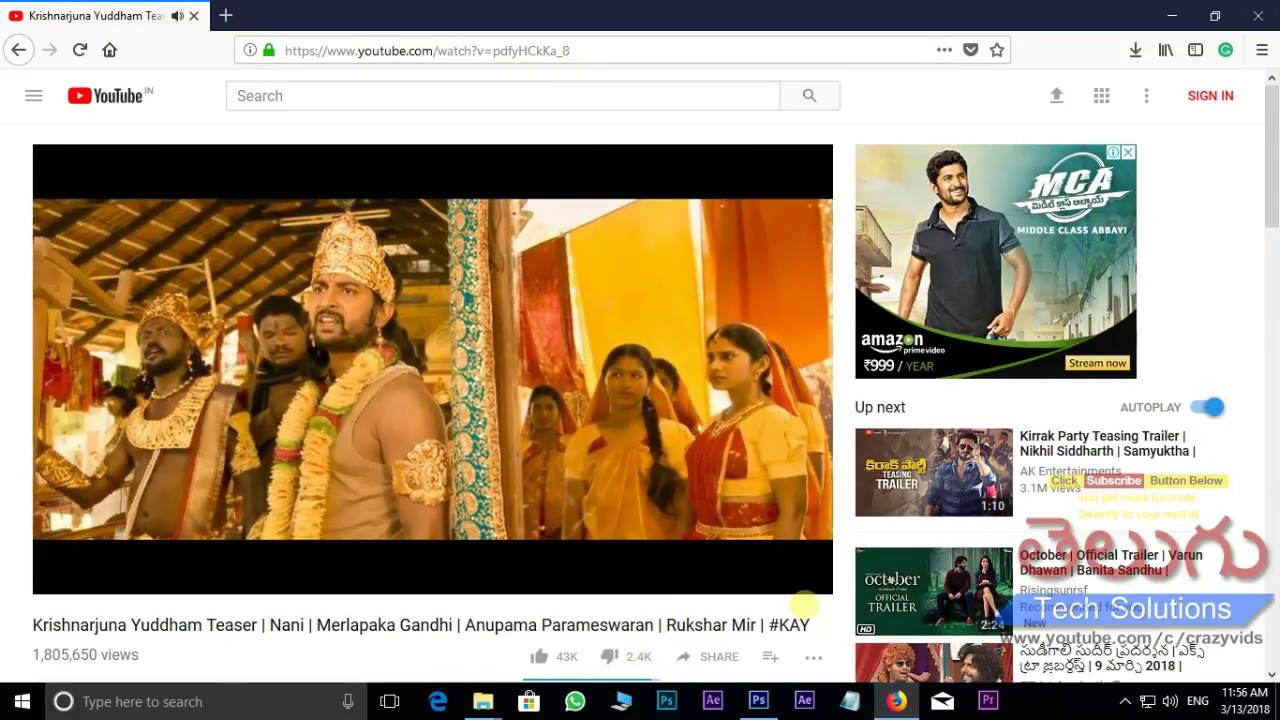
- Seek the Krishnarjuna Yuddham teaser to 0:46, then open the folder holding BG.png, dhurjati.ttf and Untitled-1.jpg
left_click(593, 560)
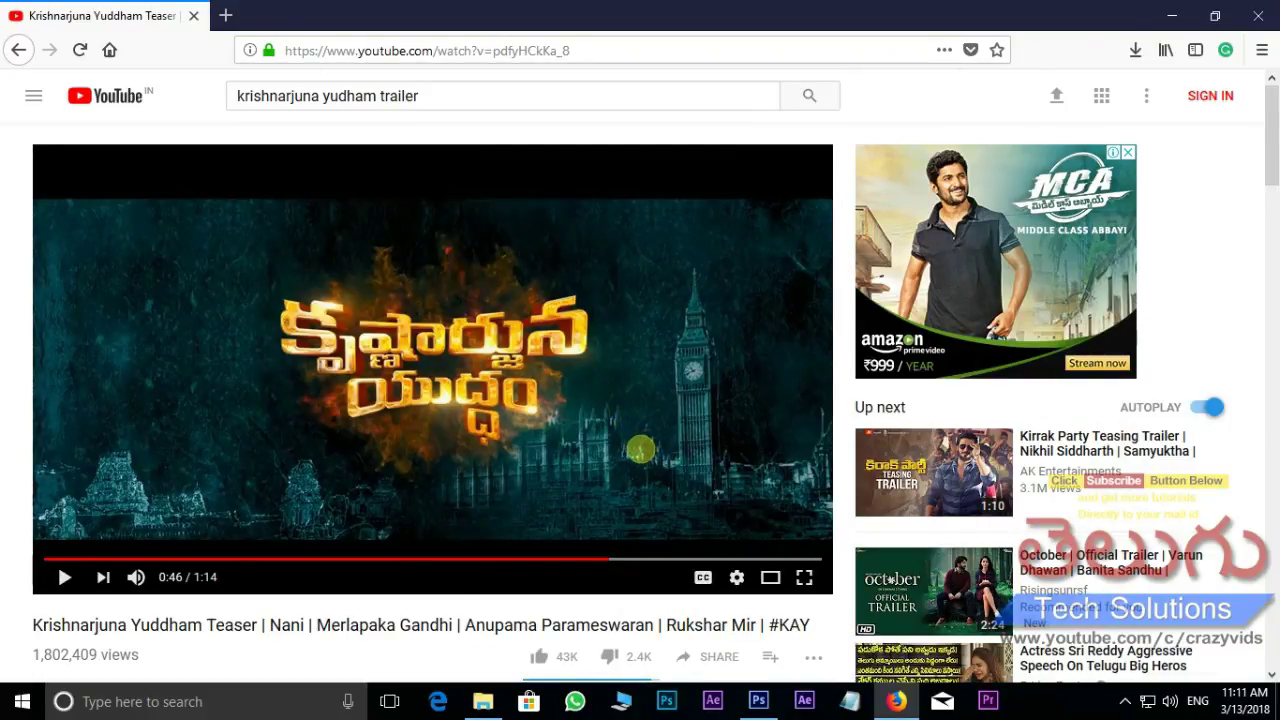
left_click(483, 701)
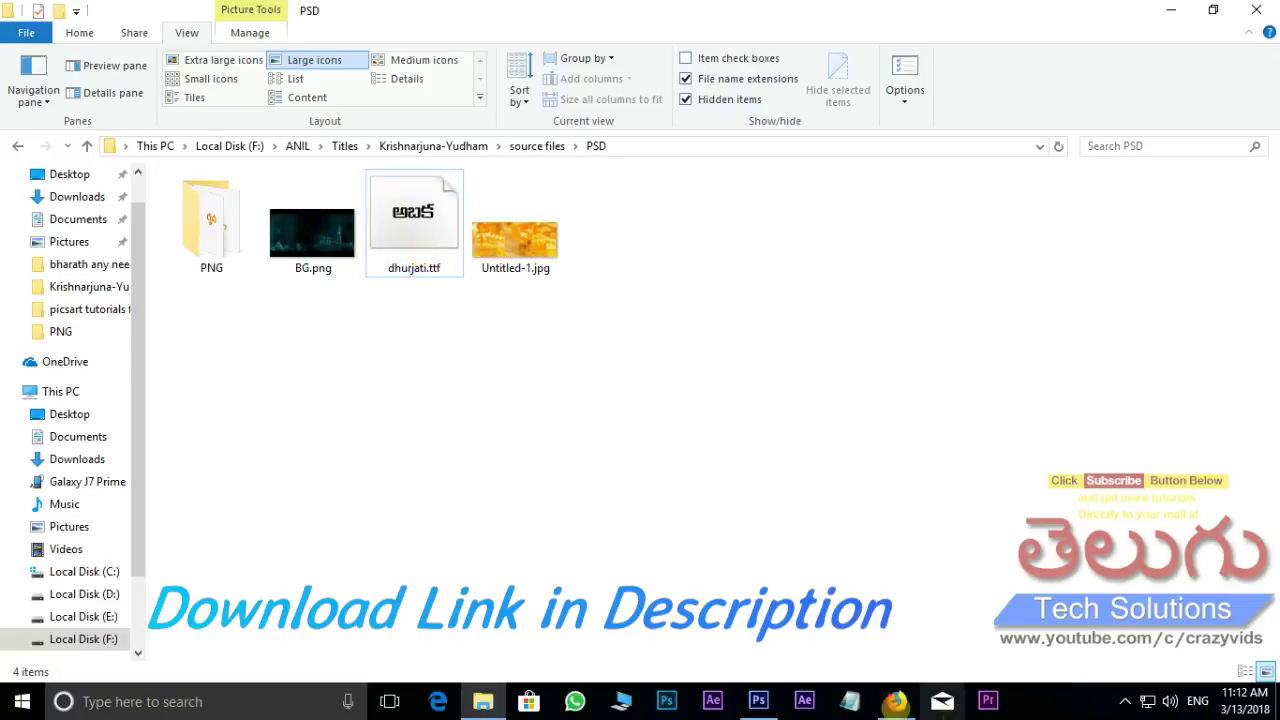
left_click(896, 701)
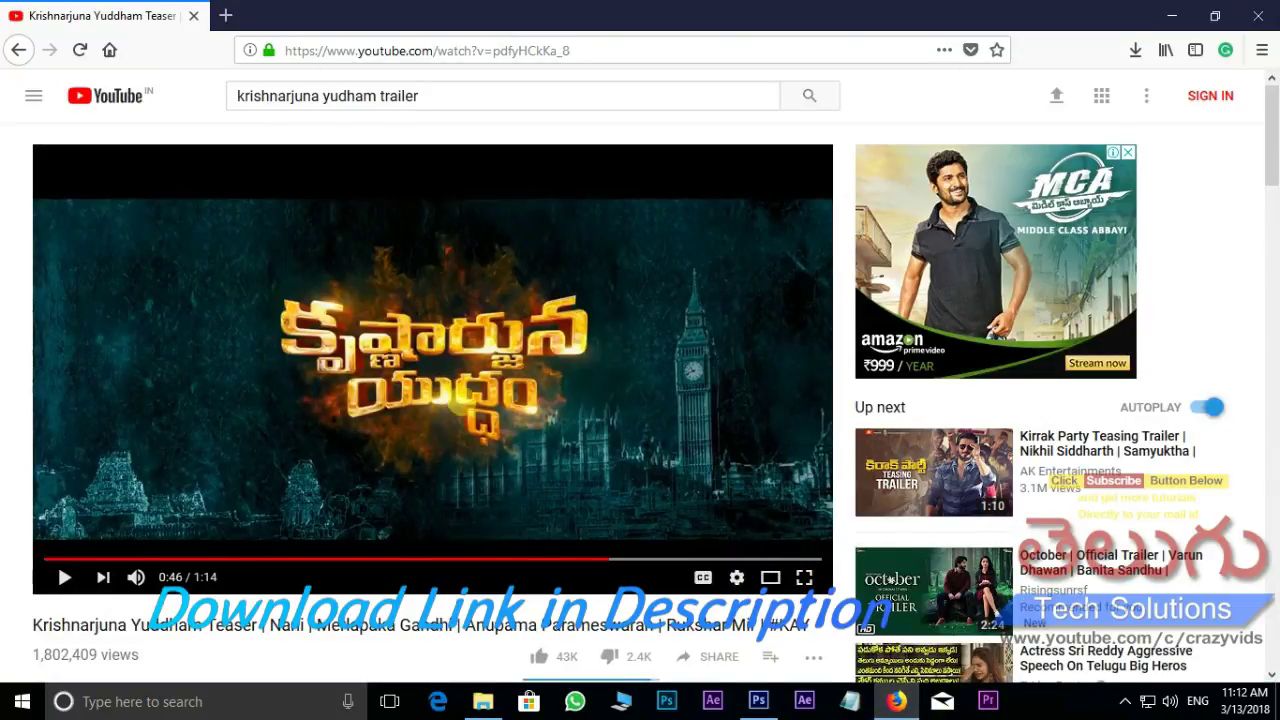
left_click(483, 701)
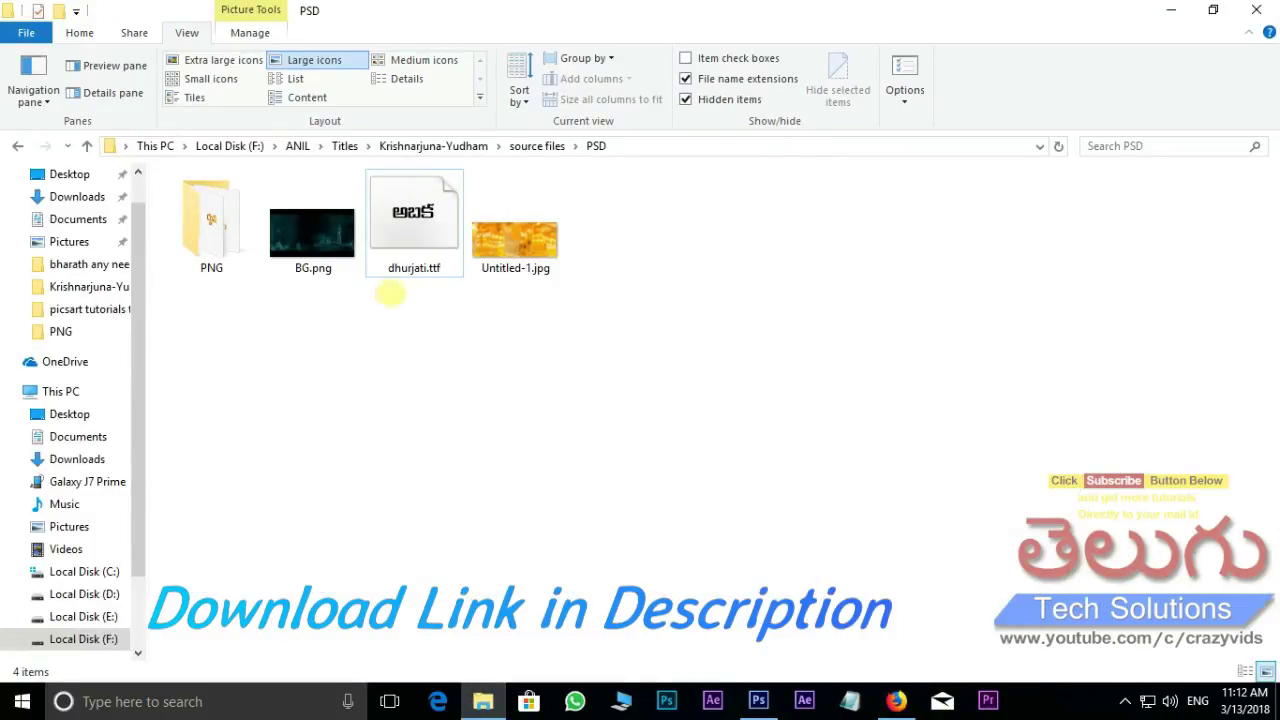
left_click(412, 240)
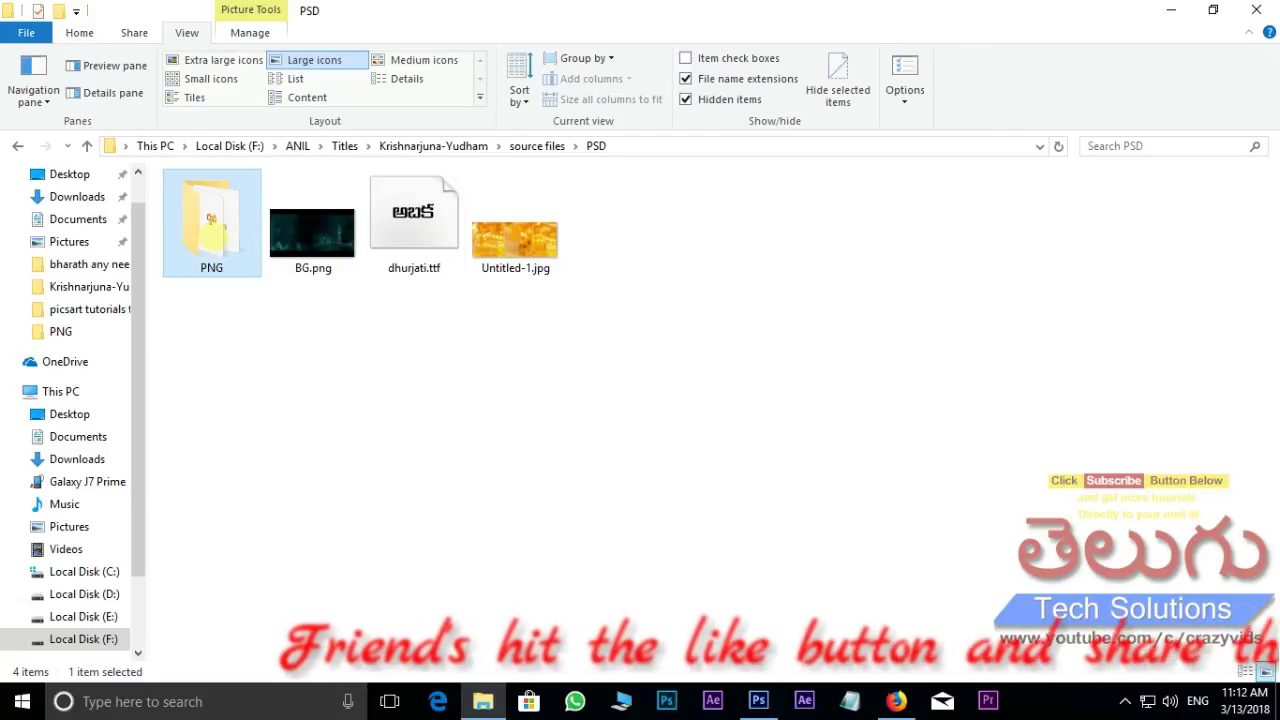
double_click(205, 232)
double_click(215, 205)
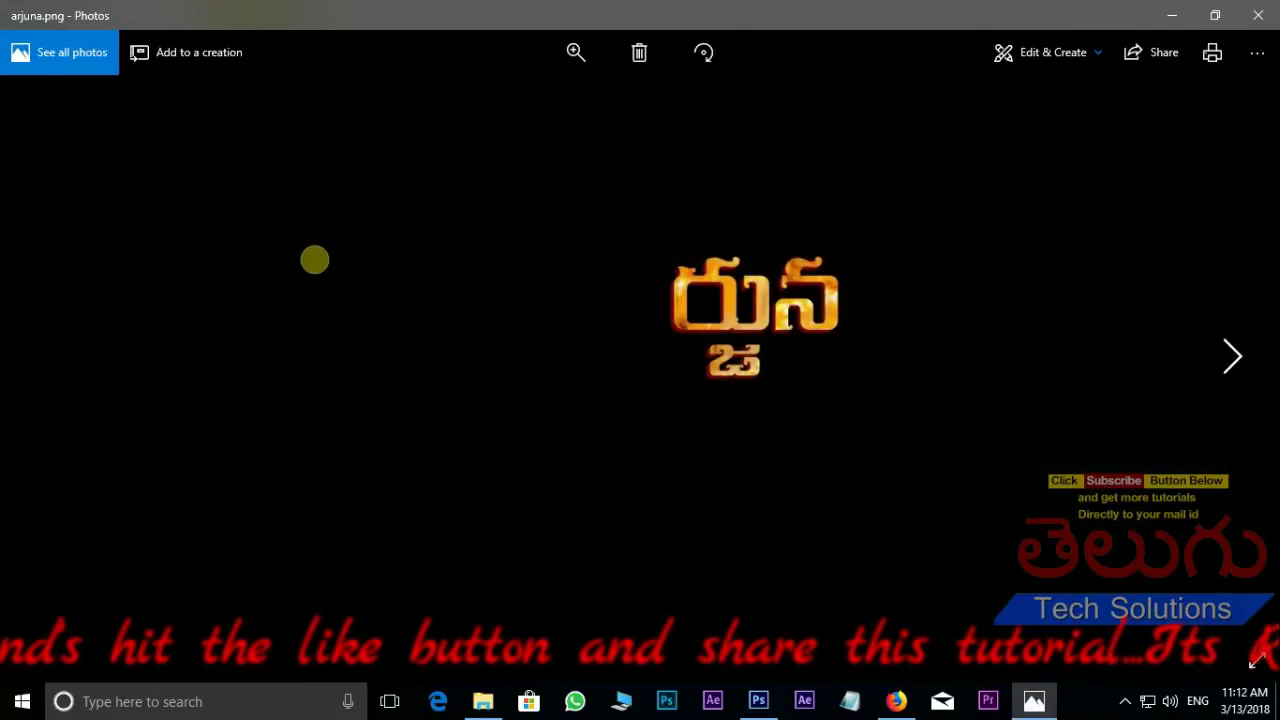
key("Right")
key("Right")
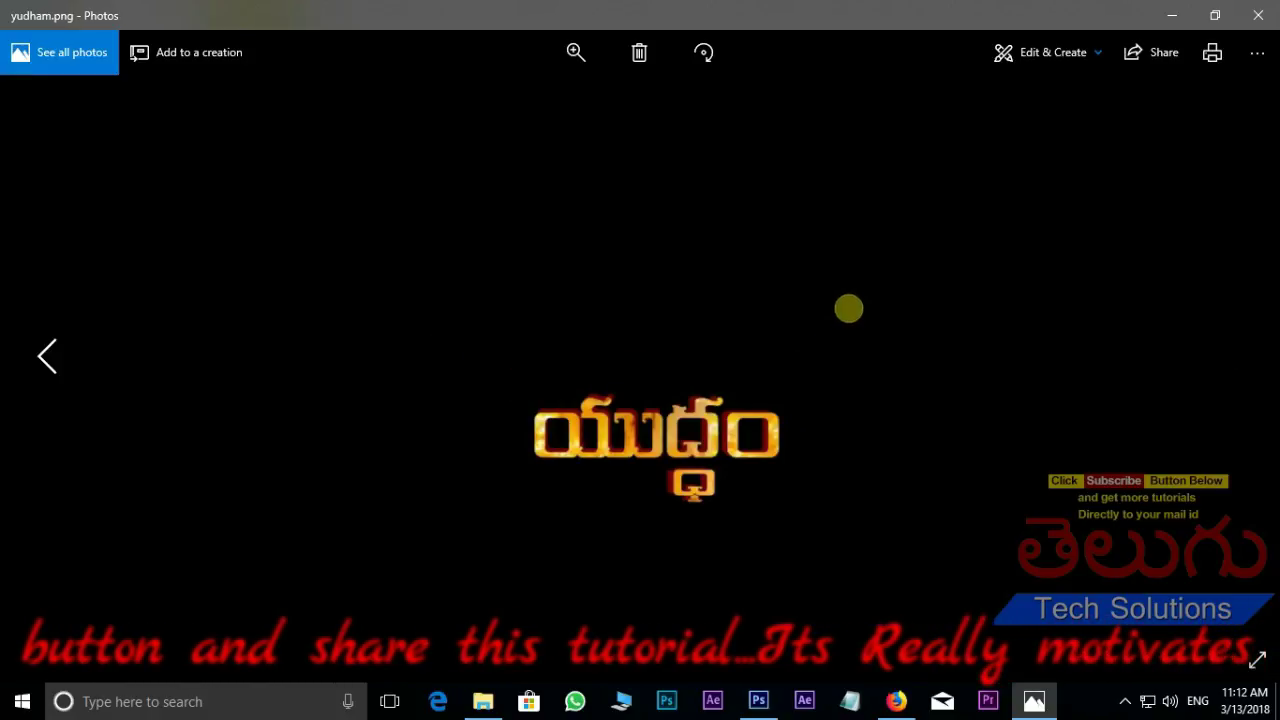
key("Left")
key("Left")
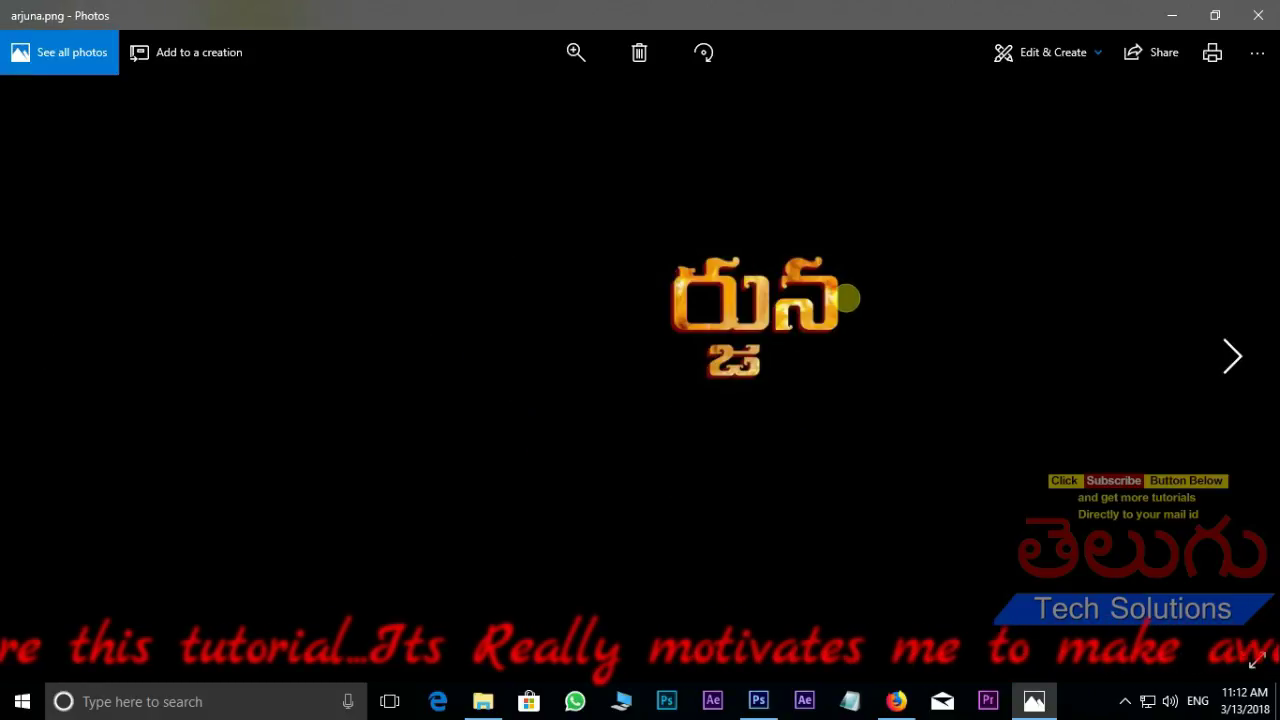
key("Right")
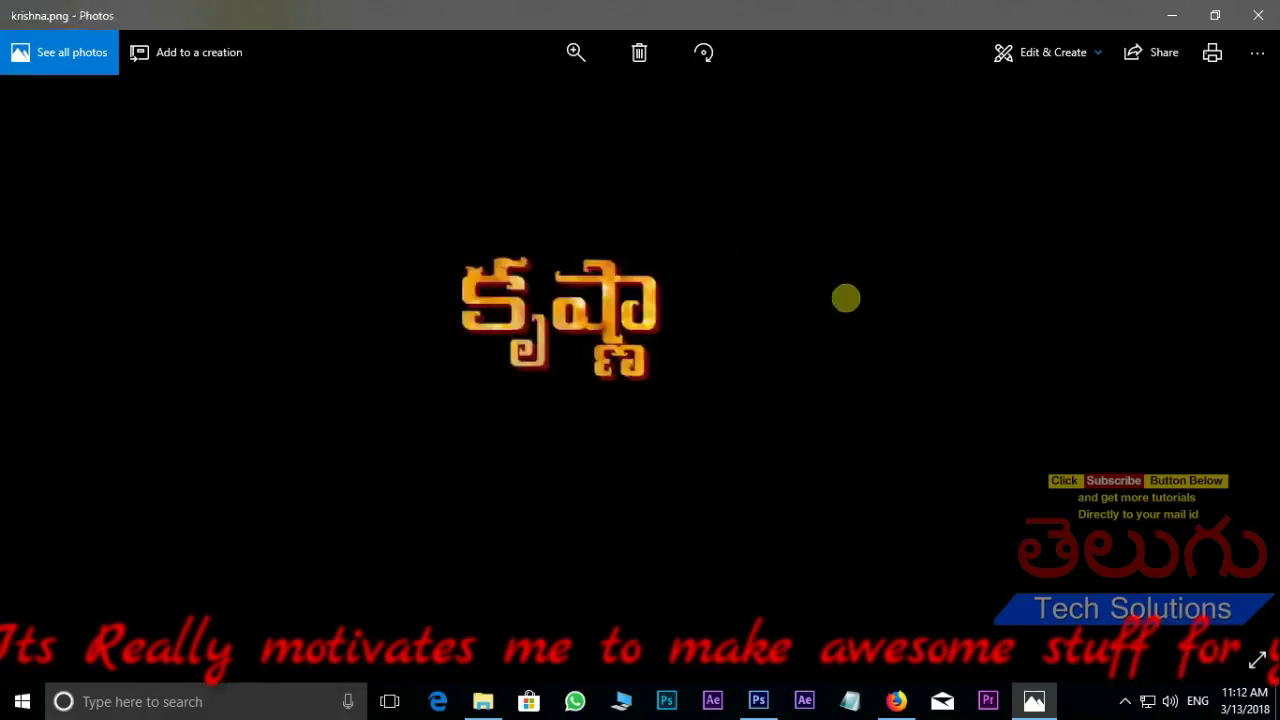
key("Right")
key("Left")
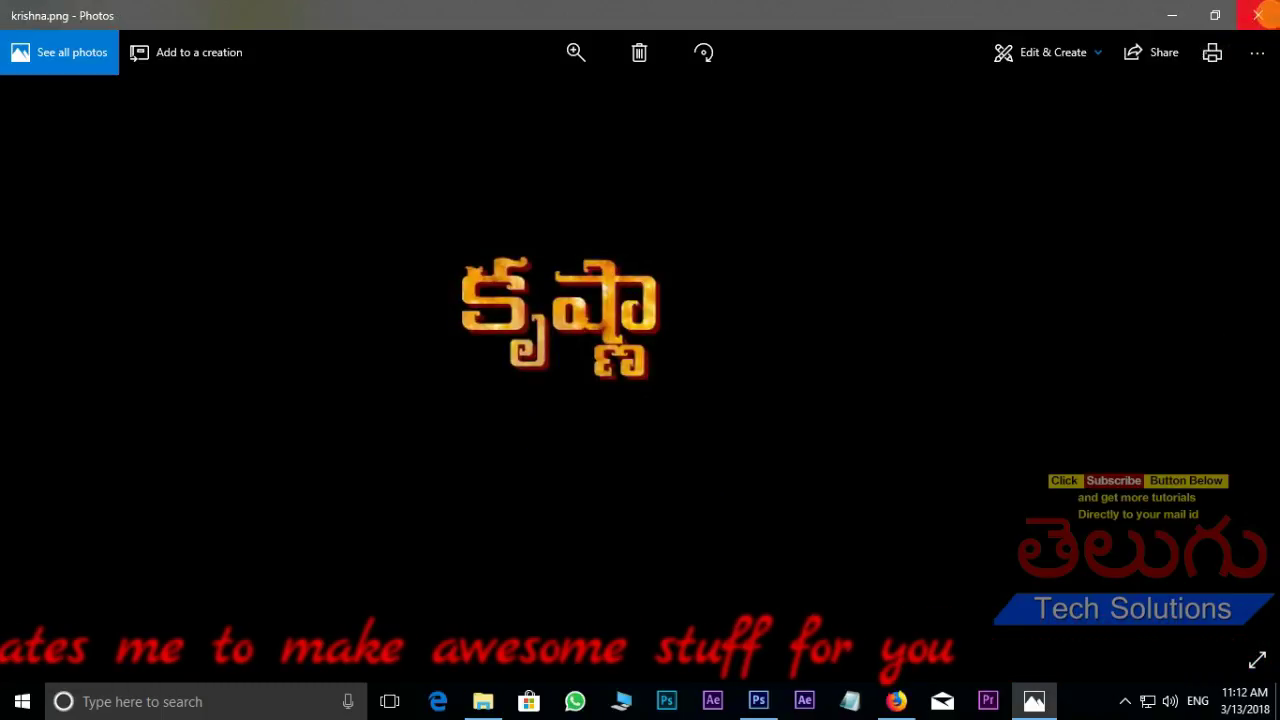
left_click(1258, 15)
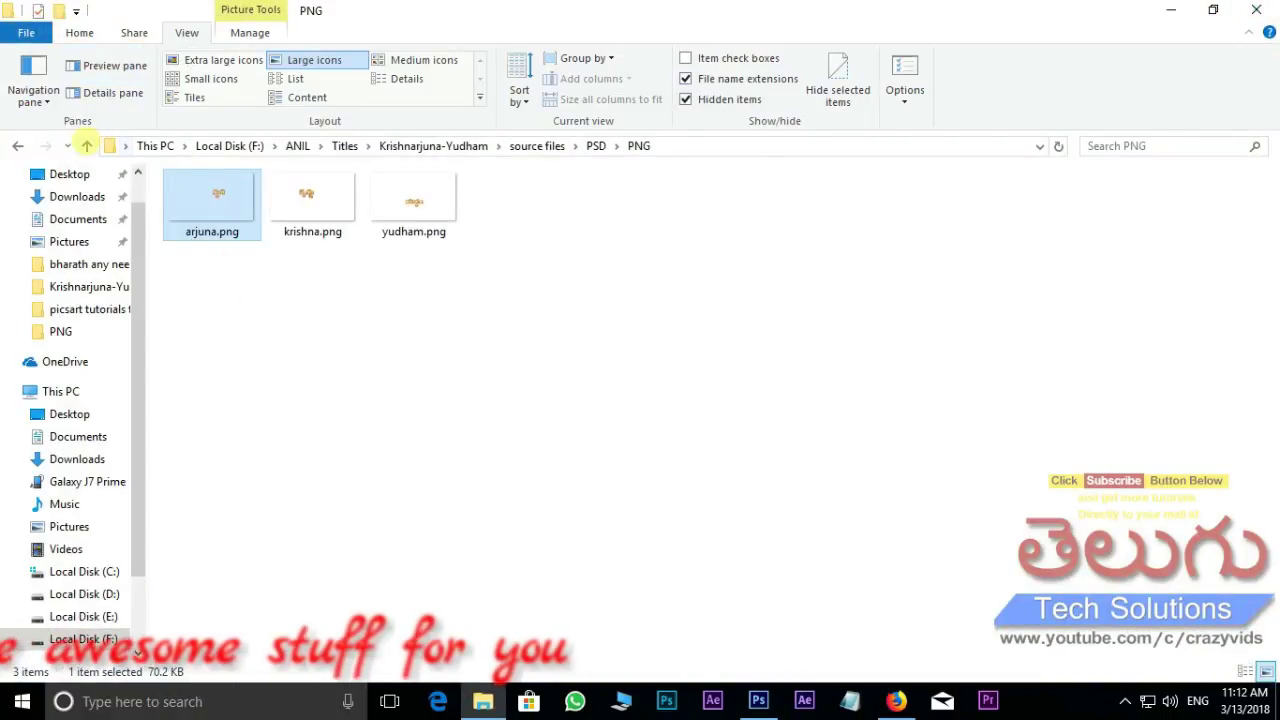
left_click(87, 146)
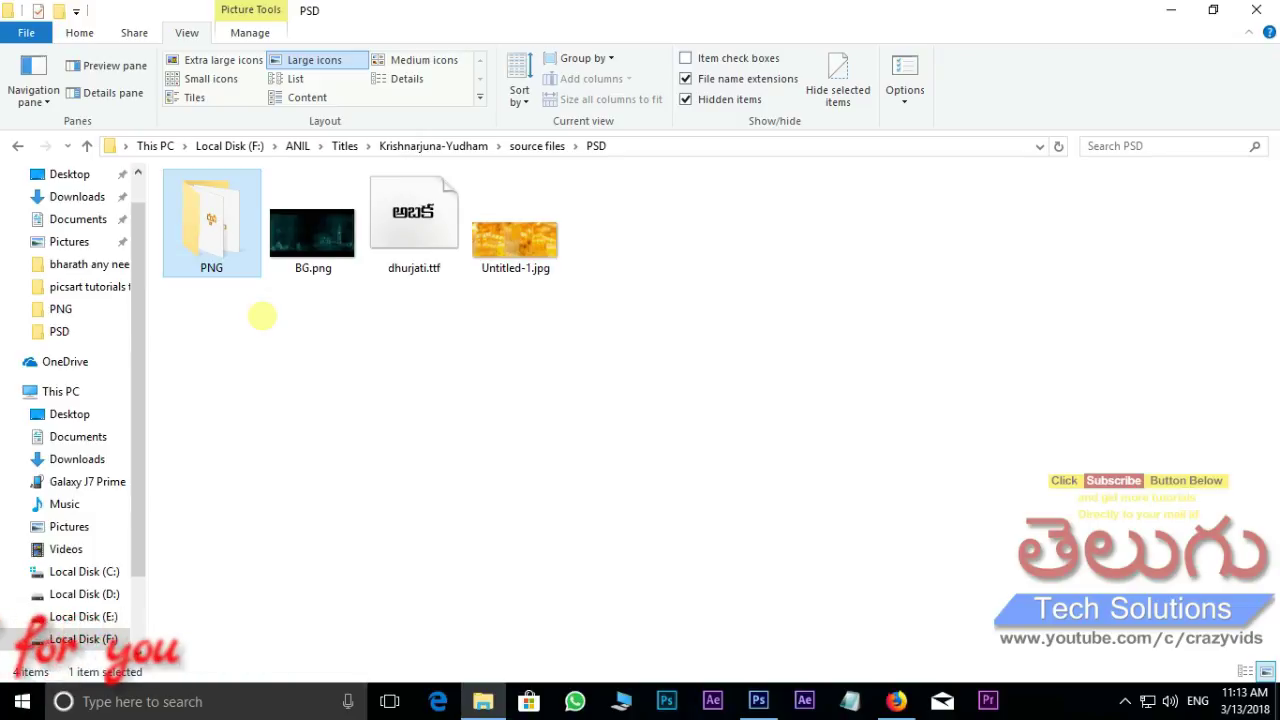
- Open BG.png, the dark teal city background, in Photoshop
left_click(758, 700)
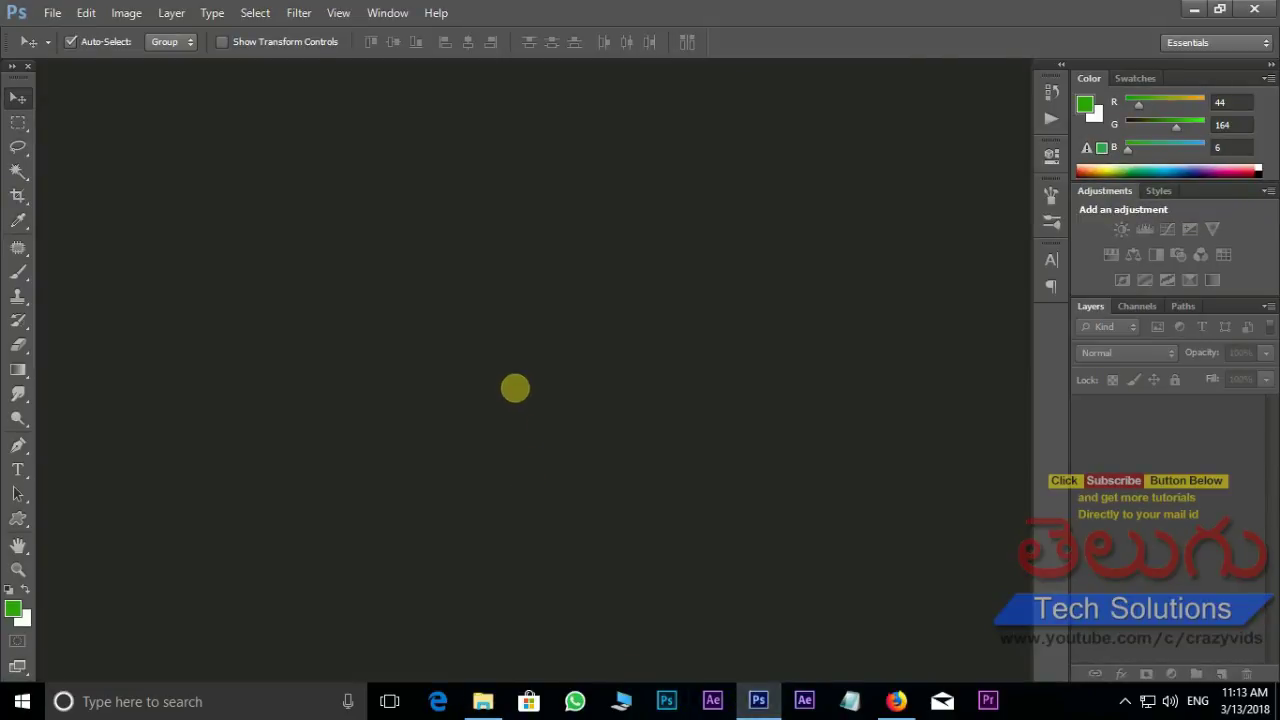
double_click(512, 351)
left_click(534, 215)
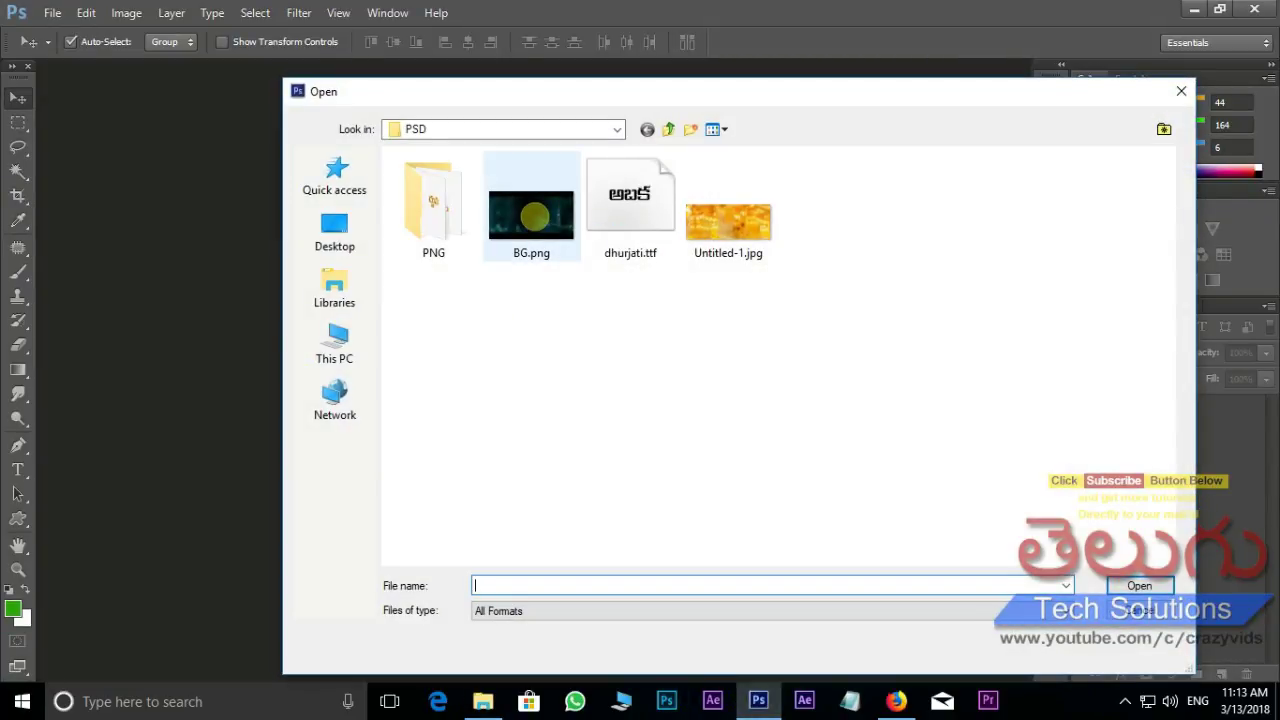
left_click(1139, 586)
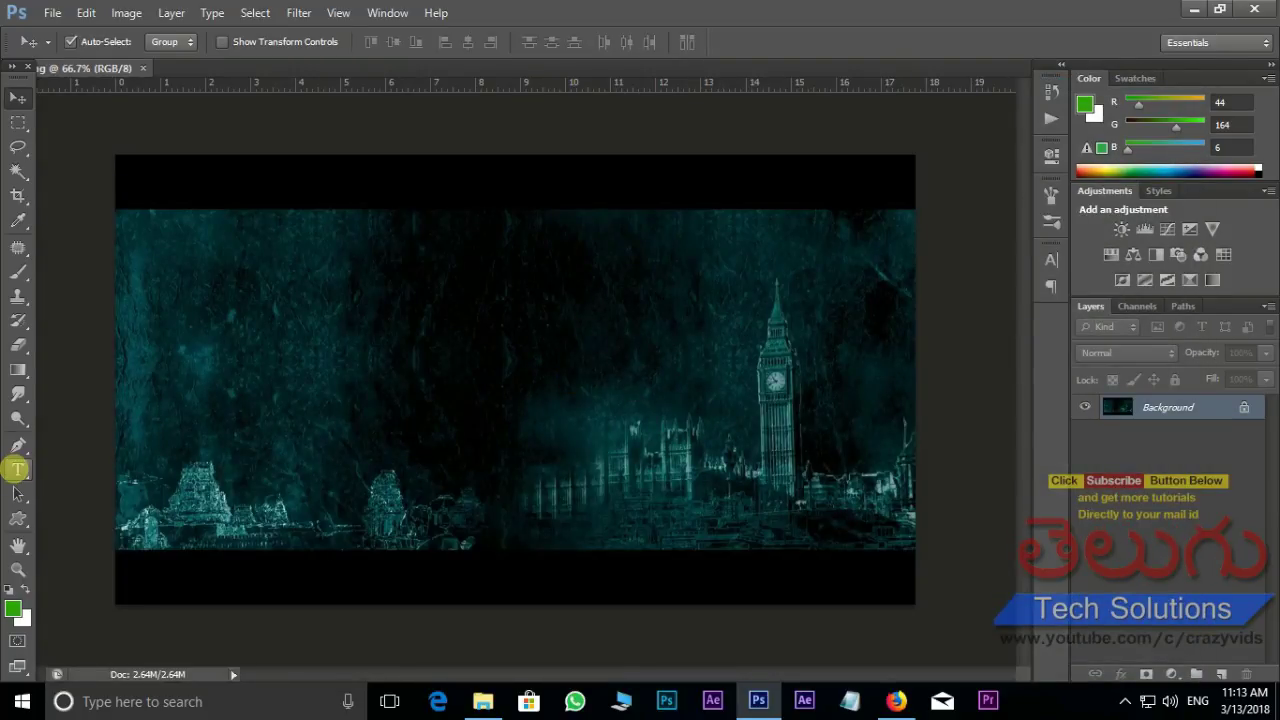
- Select the Type tool and switch keyboard input from ENG to Telugu
left_click(17, 469)
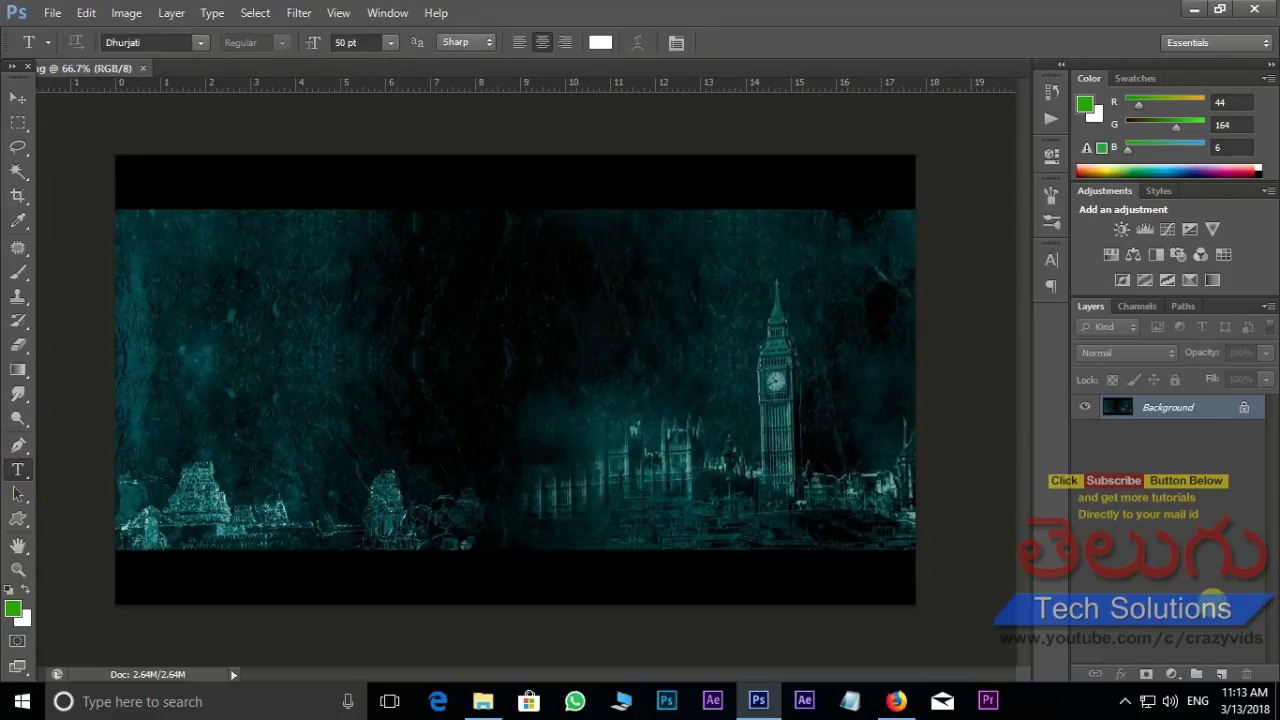
left_click(1198, 702)
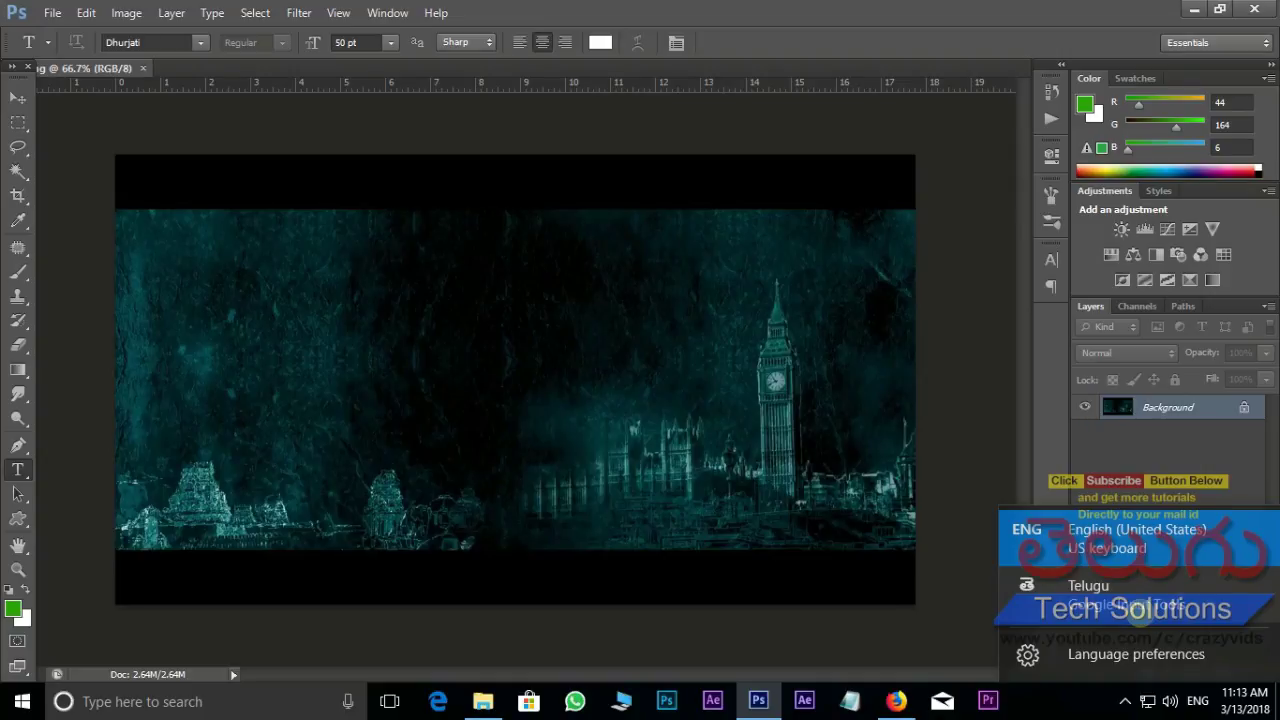
left_click(1112, 585)
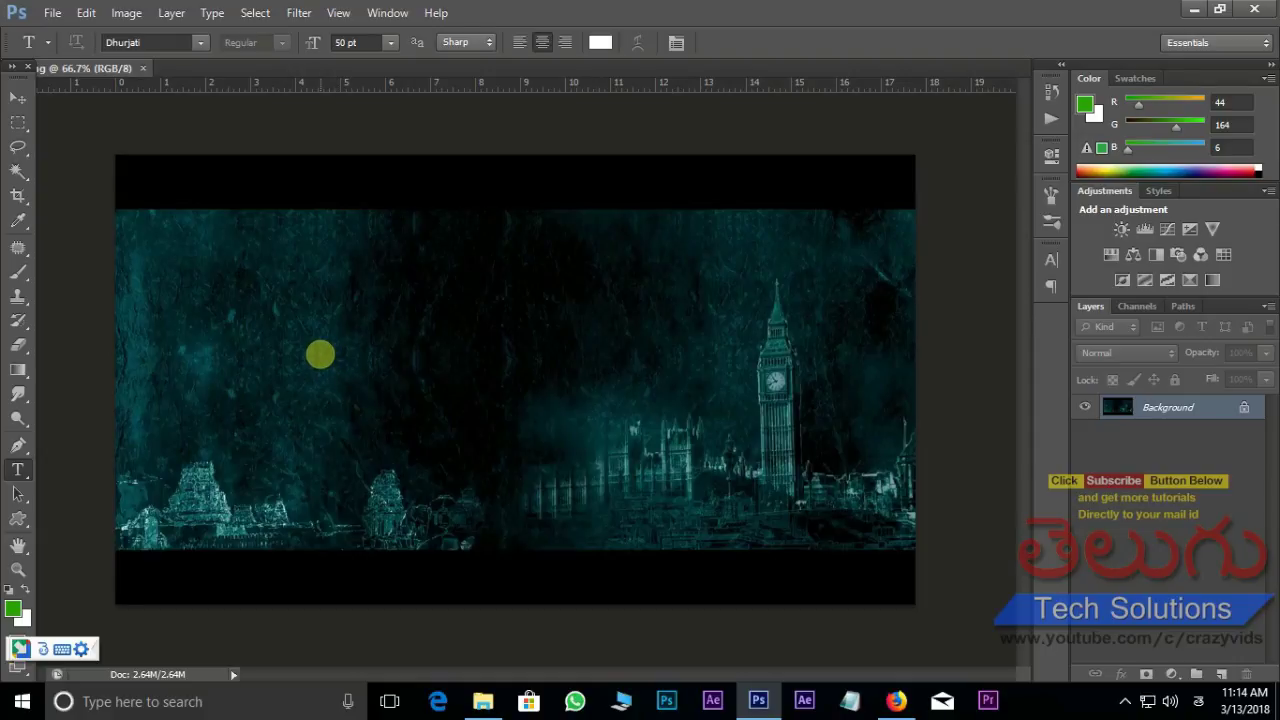
- Type 'krishna' on the left of the background and accept the Telugu spelling కృష్ణ
left_click(320, 354)
type("k")
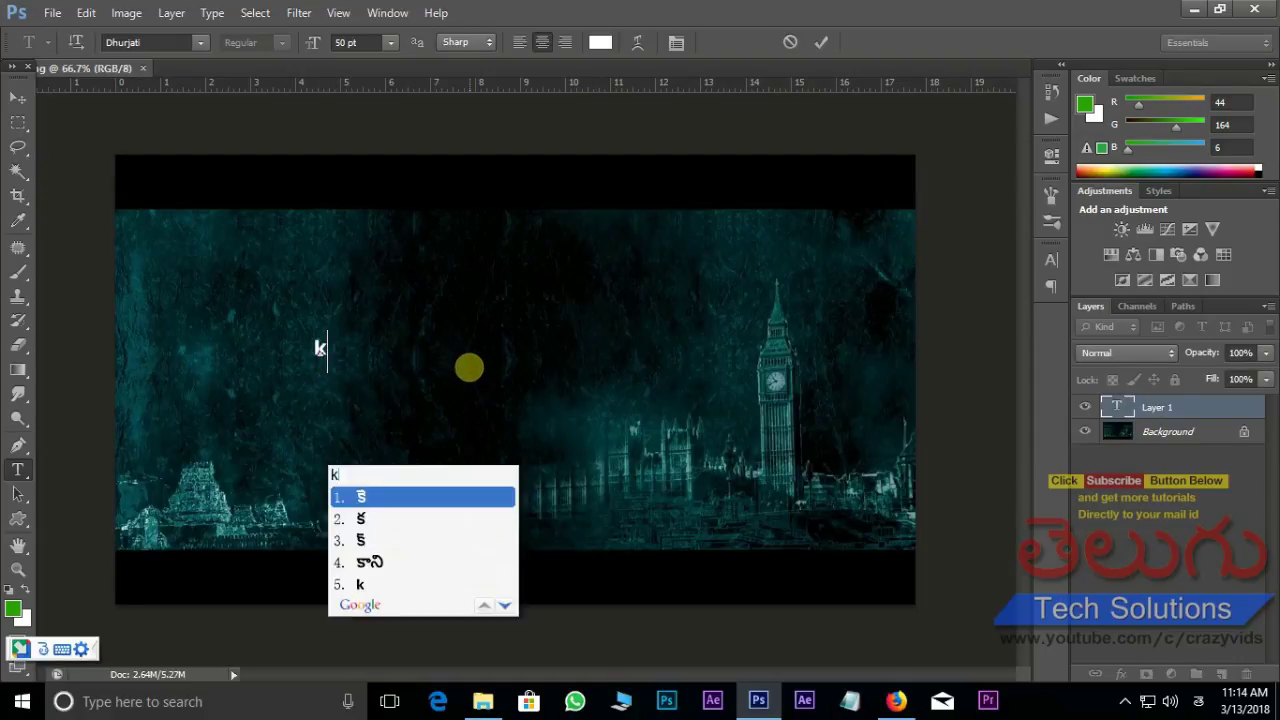
type("rishan")
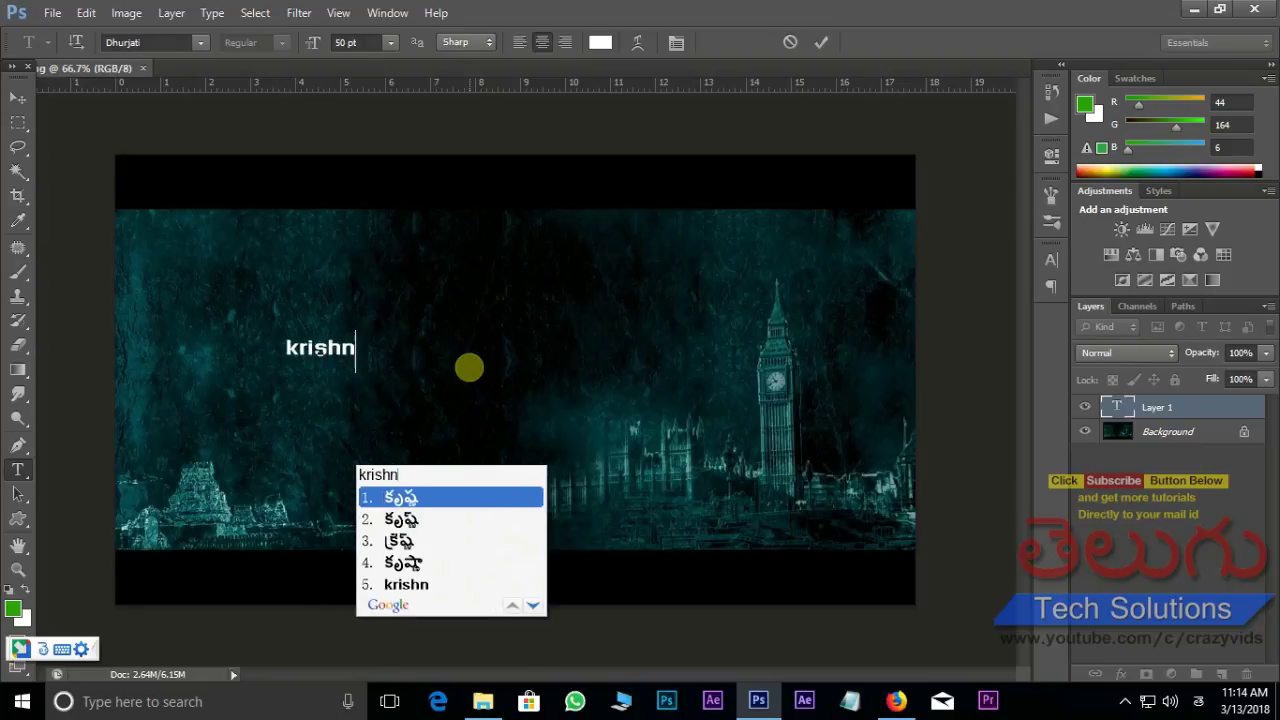
type("a")
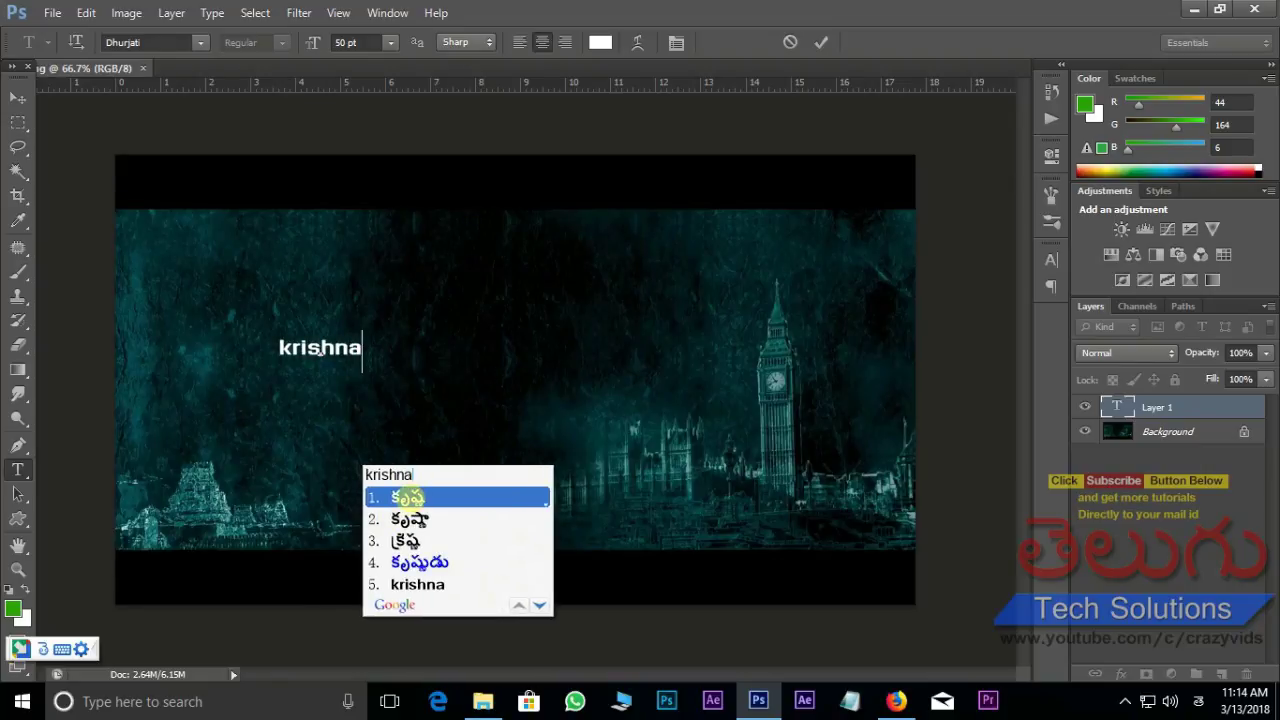
left_click(407, 497)
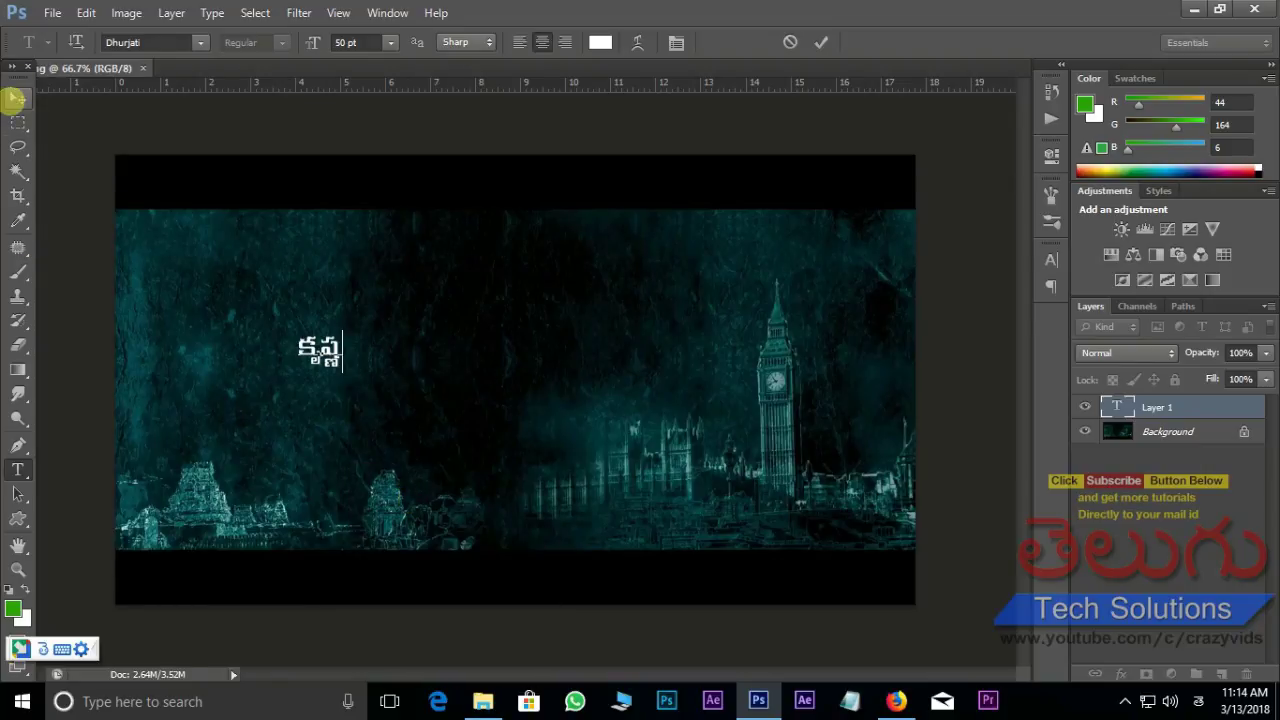
left_click(17, 98)
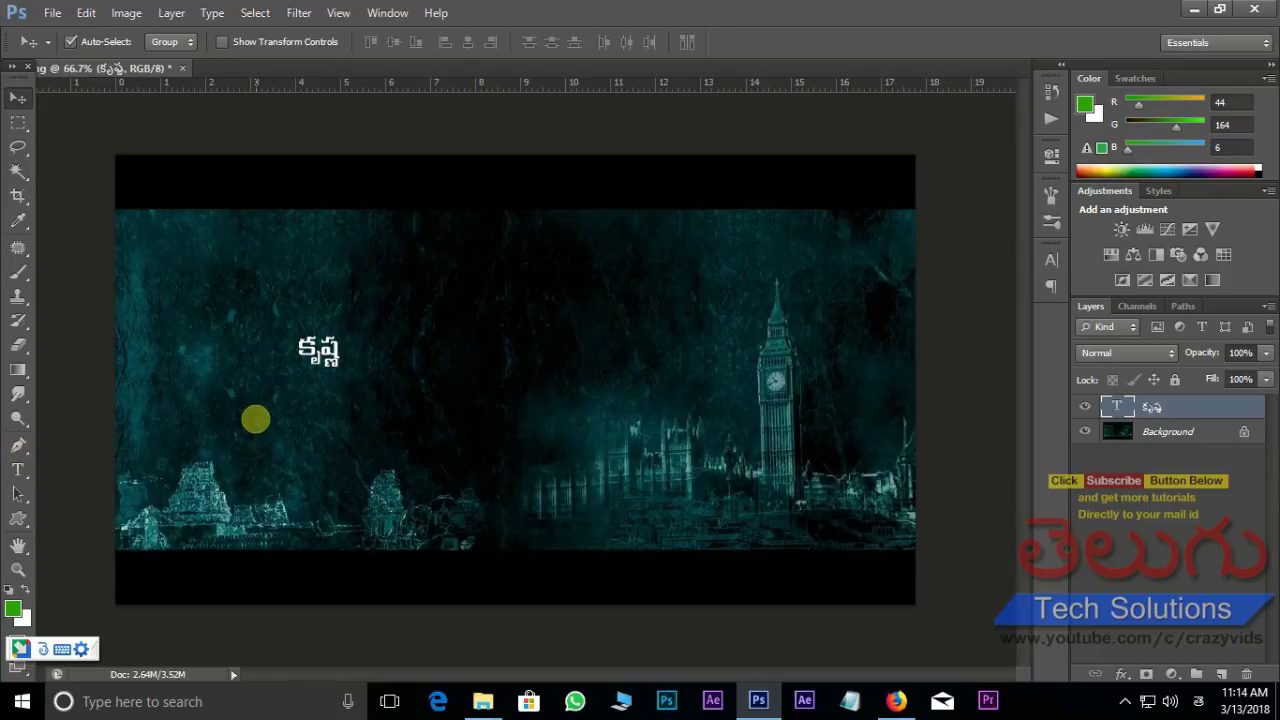
- Scale the కృష్ణ text up to about 454% (roughly 227 pt)
key("ctrl+t")
left_click_drag(343, 327, 436, 270)
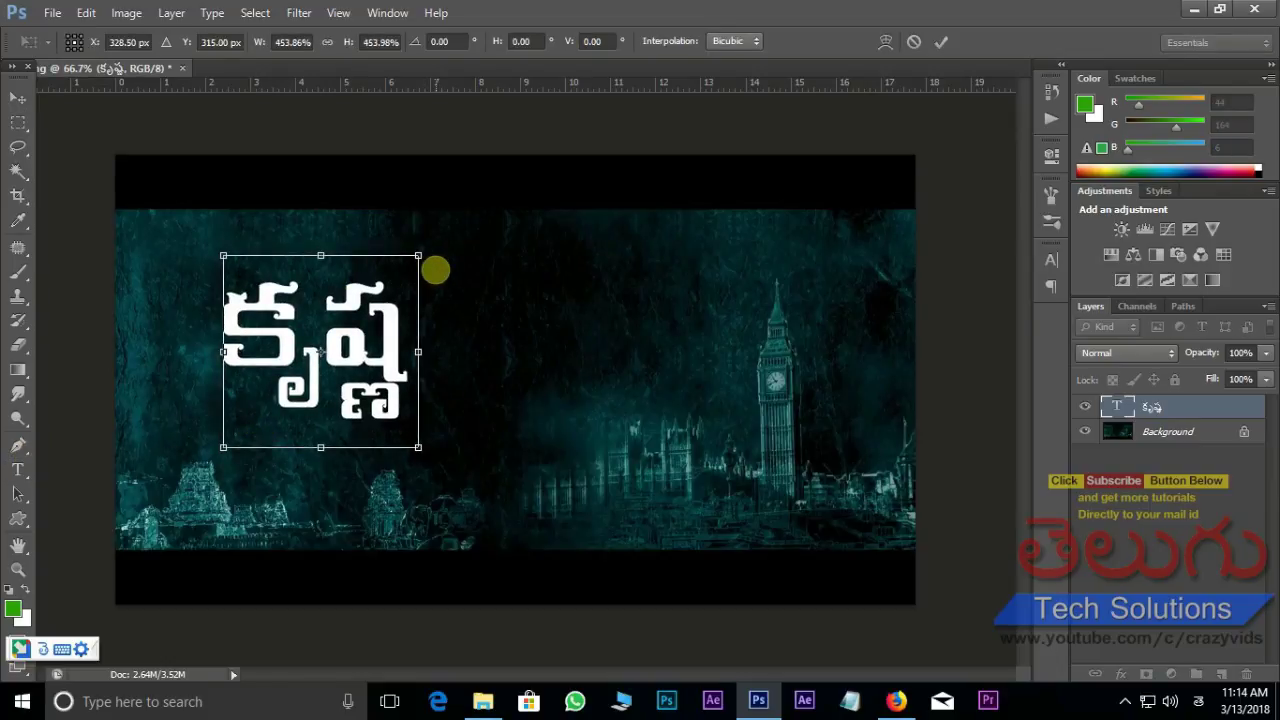
key("Return")
key("t")
left_click(133, 42)
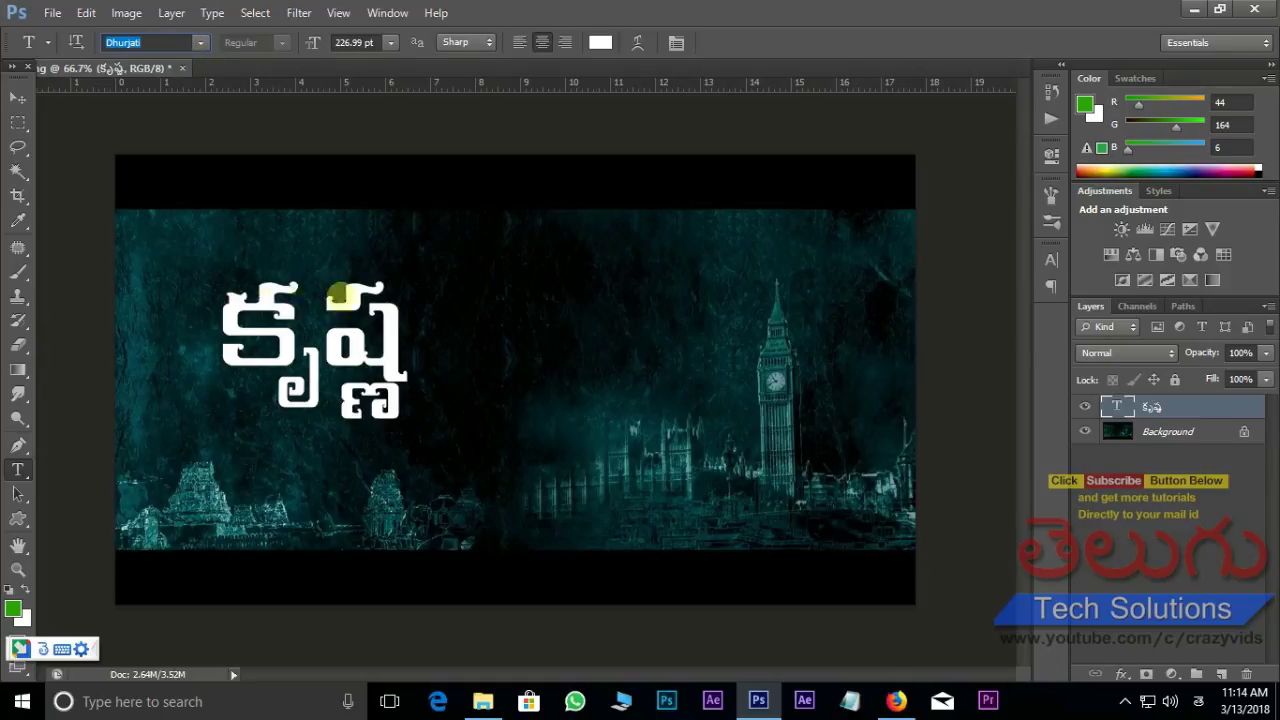
- Copy the dhurjati.ttf font file from the PSD source folder
left_click(483, 701)
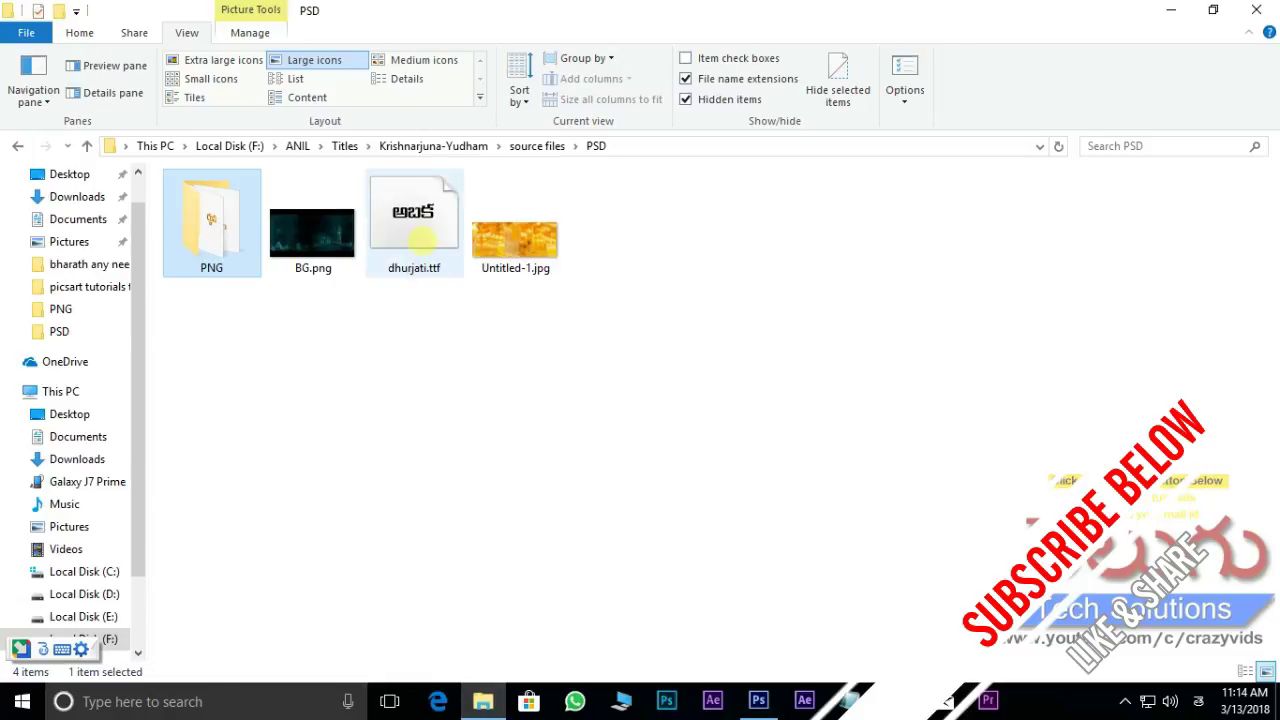
left_click(423, 176)
right_click(423, 176)
left_click(469, 571)
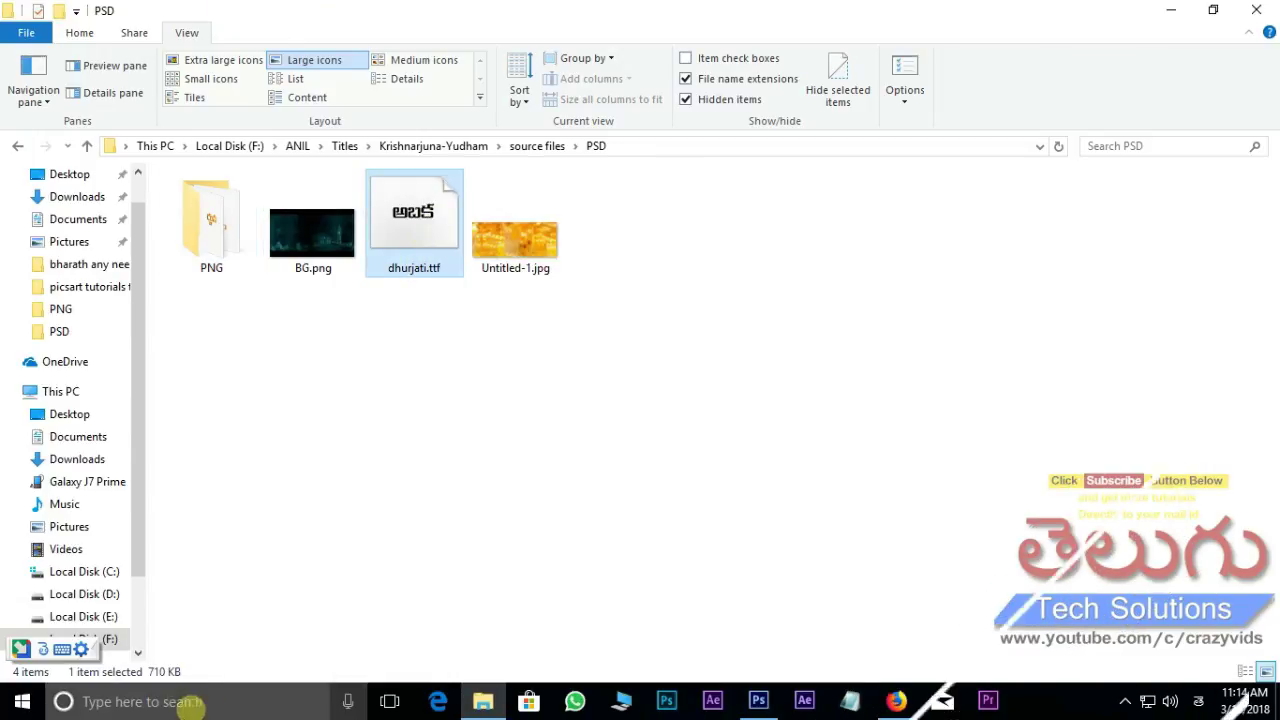
- Check the Windows Fonts folder via Start search, then close it and return to Photoshop
left_click(185, 700)
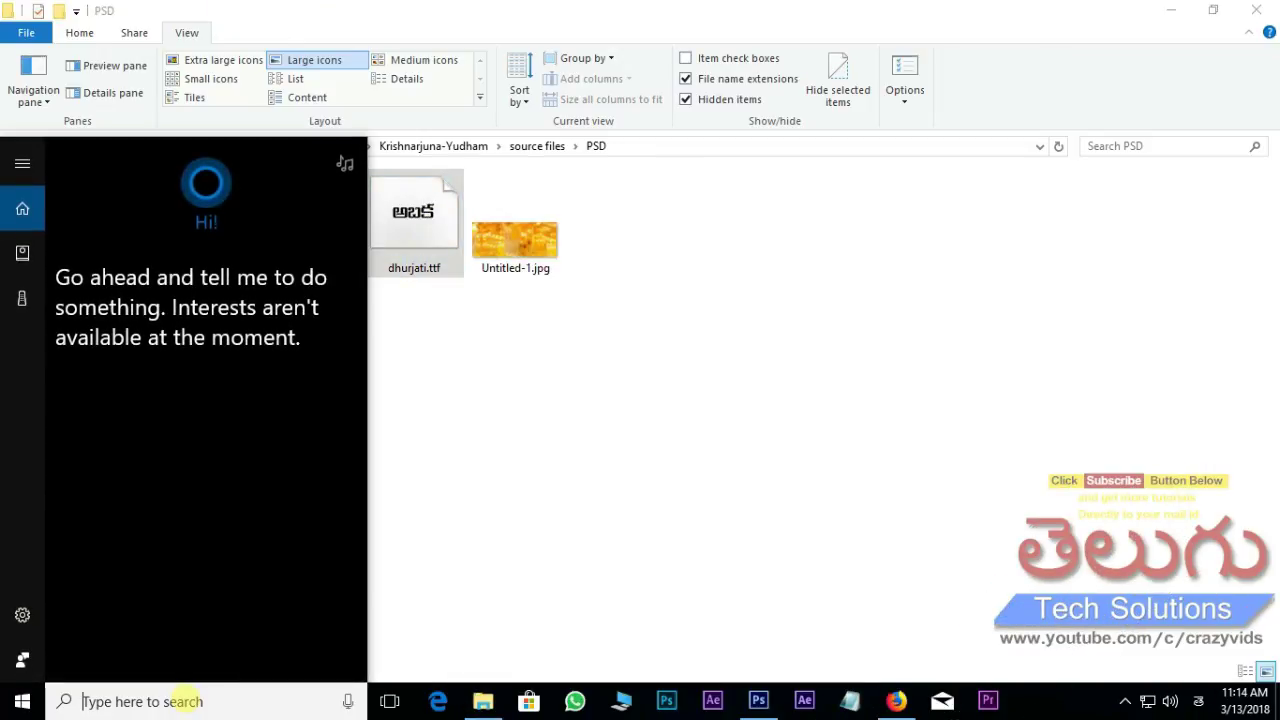
type("fo")
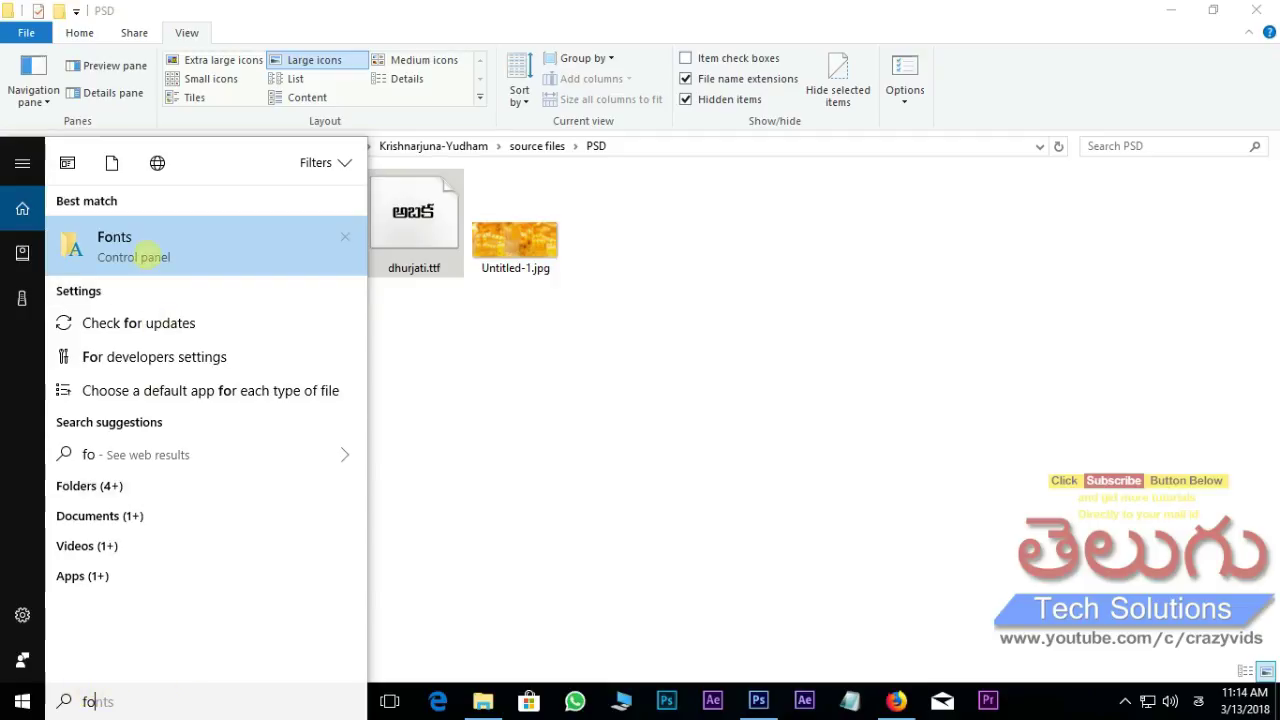
left_click(143, 250)
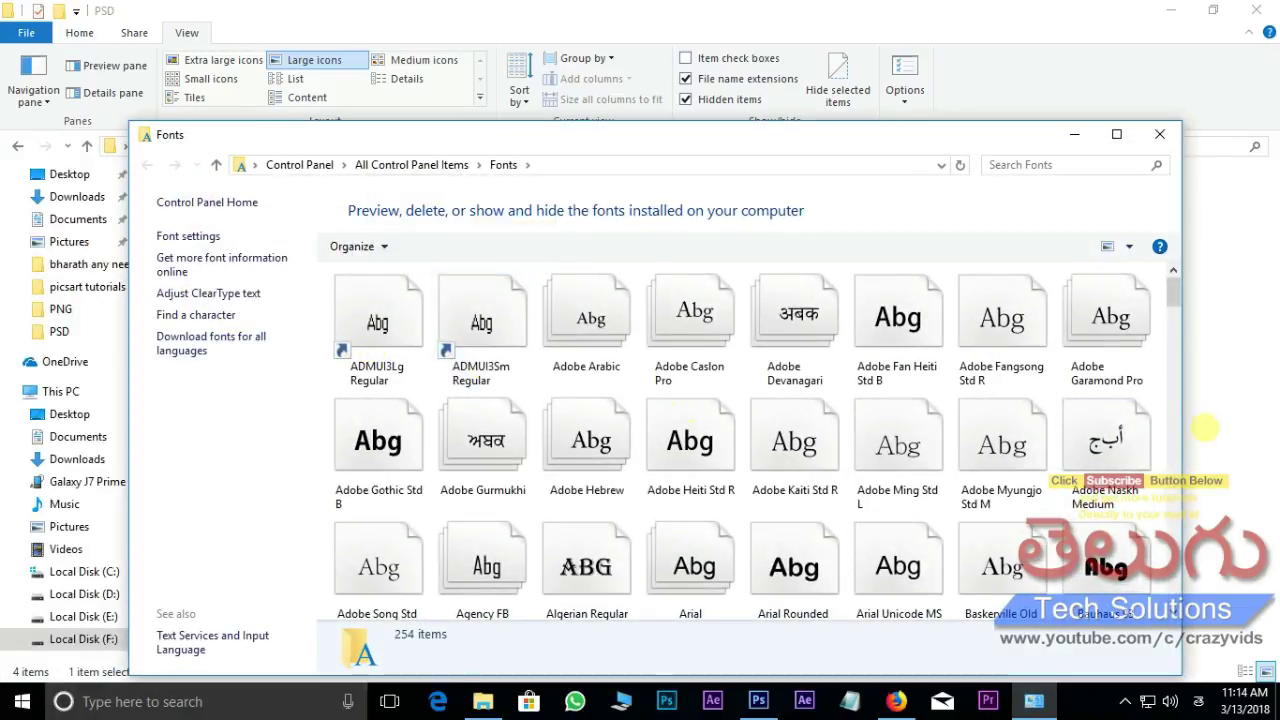
right_click(1158, 378)
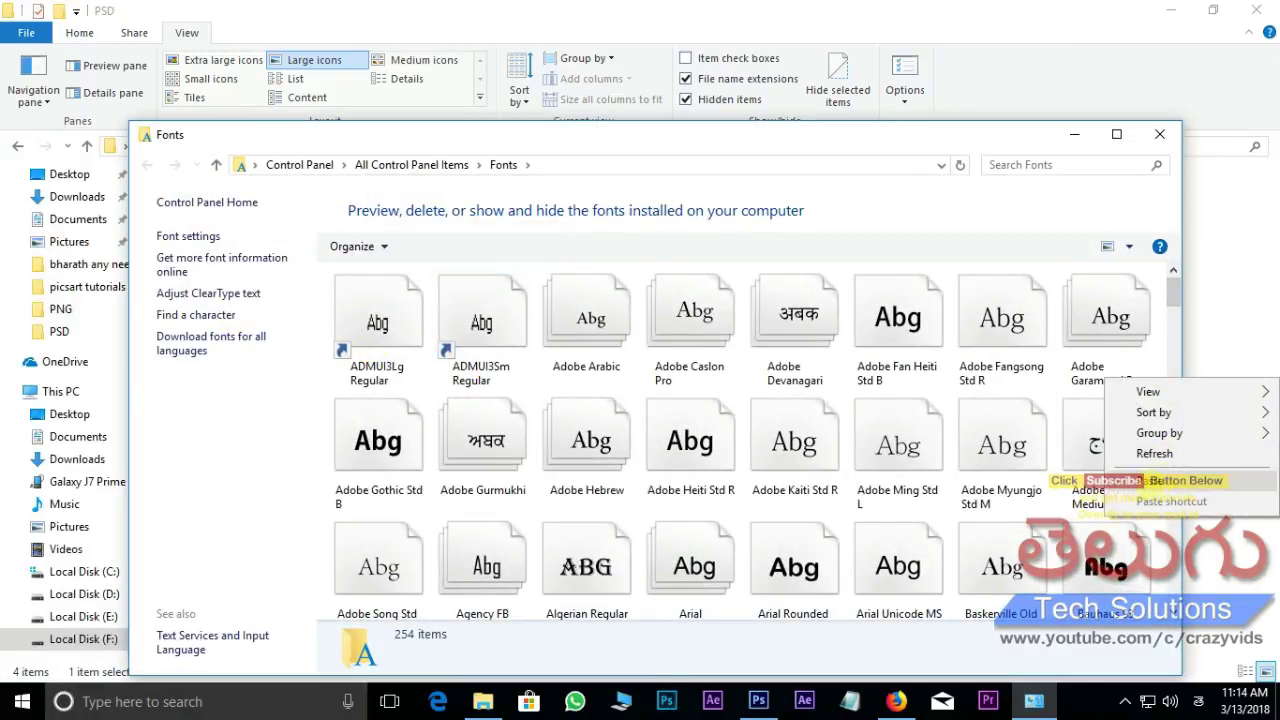
left_click(1159, 134)
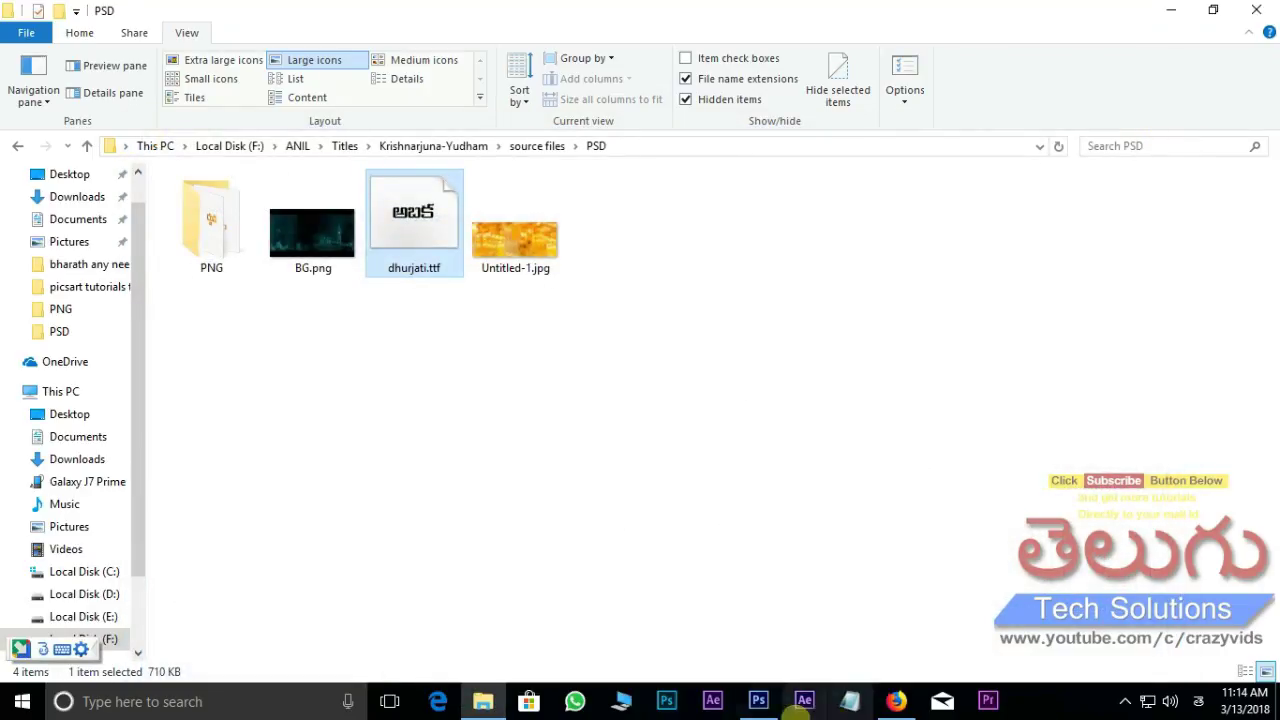
left_click(758, 701)
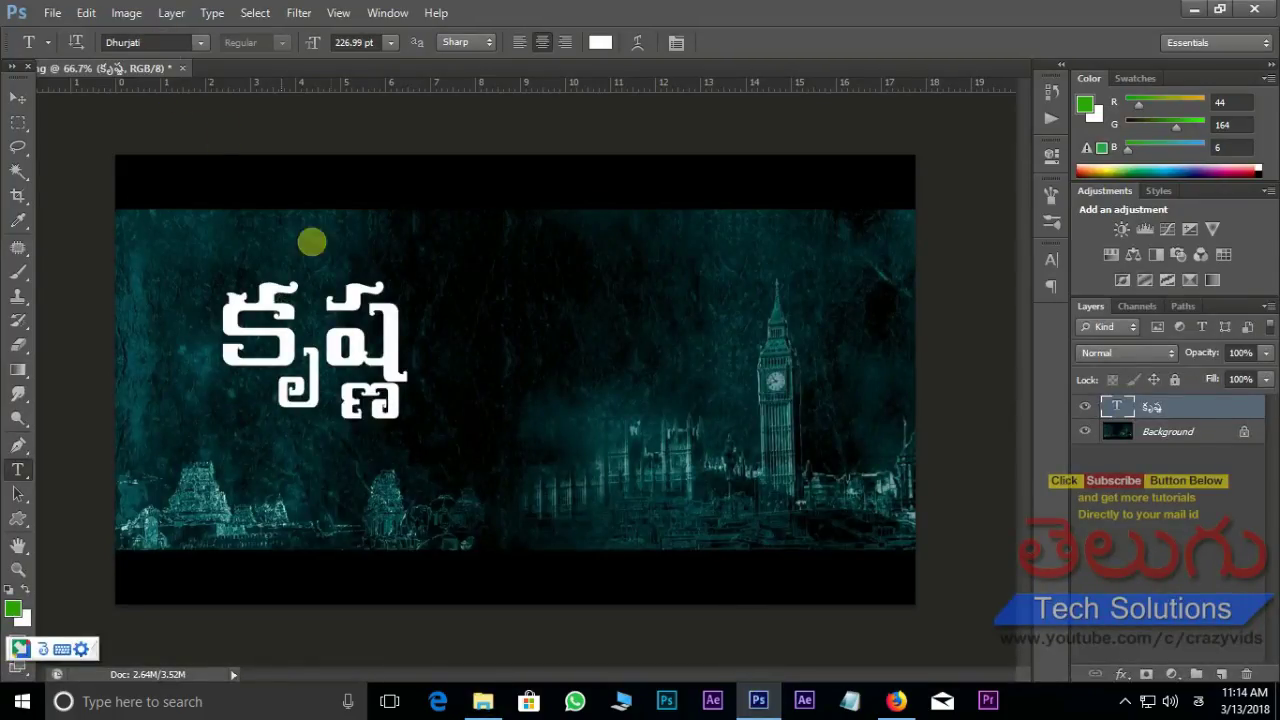
- Duplicate the కృష్ణ text layer and place the copy right beside it
left_click(18, 95)
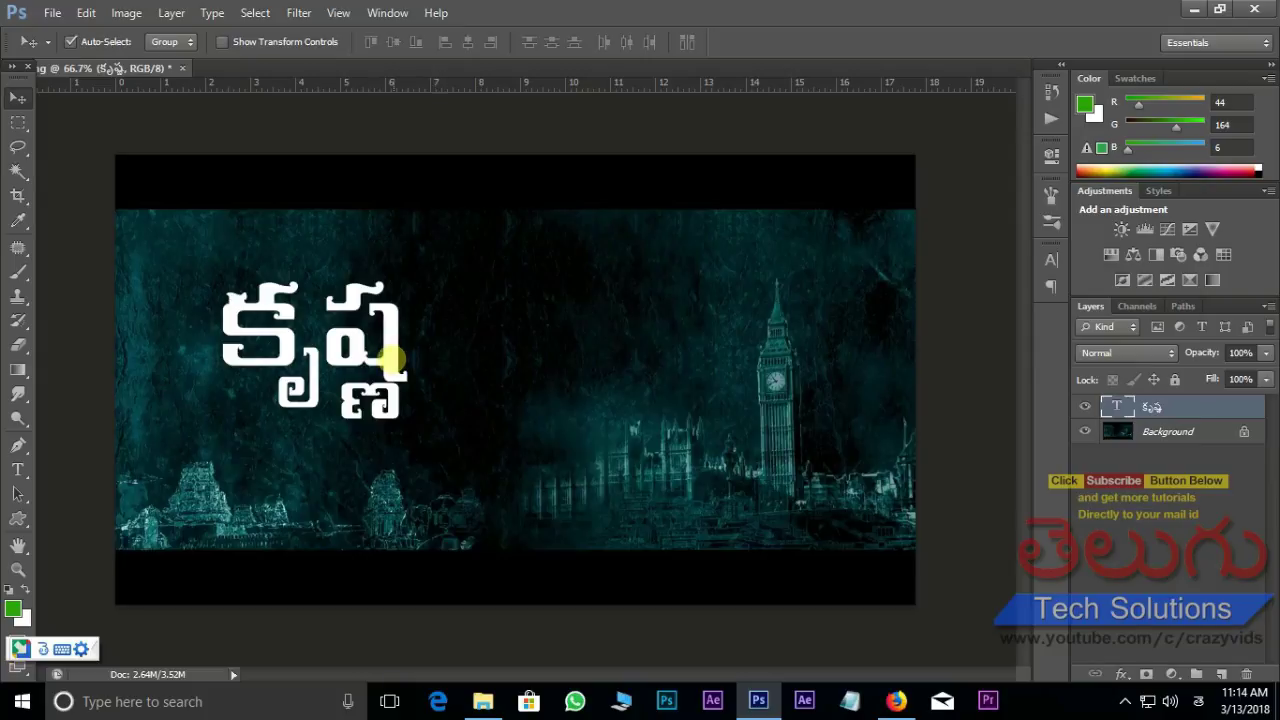
right_click(390, 356)
left_click(405, 362)
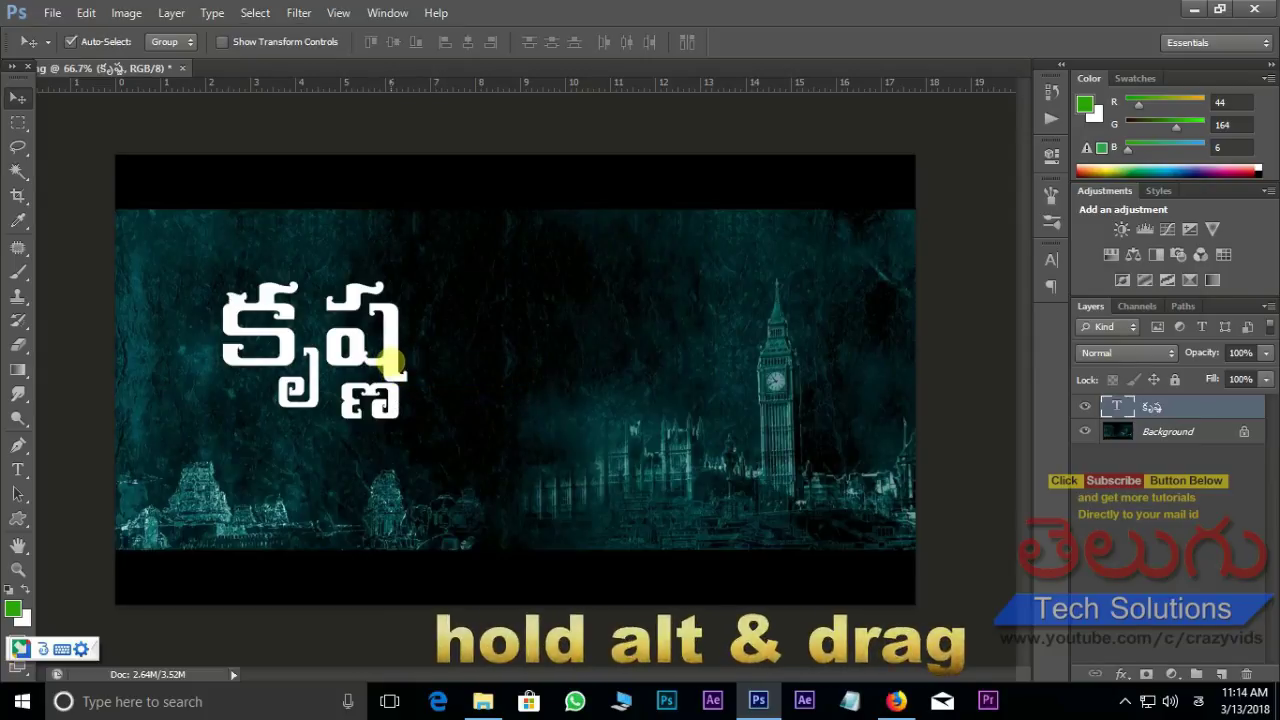
left_click_drag(390, 362, 585, 365)
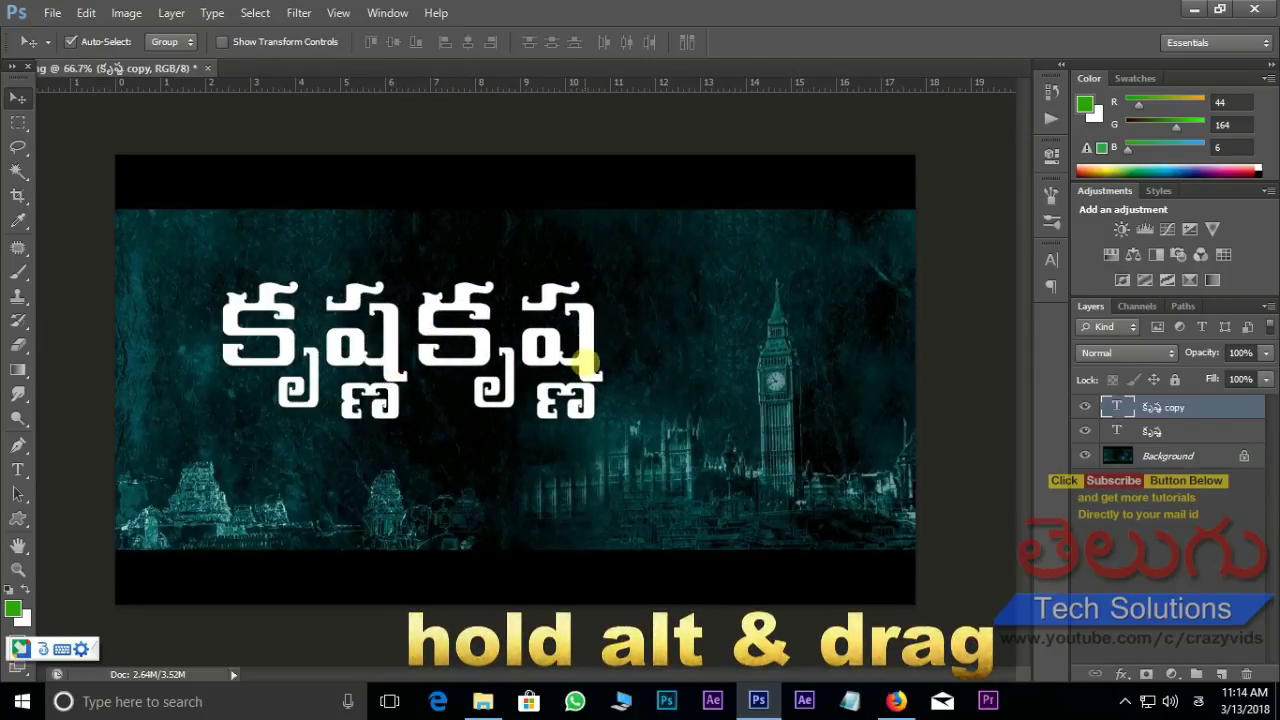
- Retype the copy as ర్జున by typing 'rjuna', then compare against the teaser title
left_click(17, 472)
double_click(425, 350)
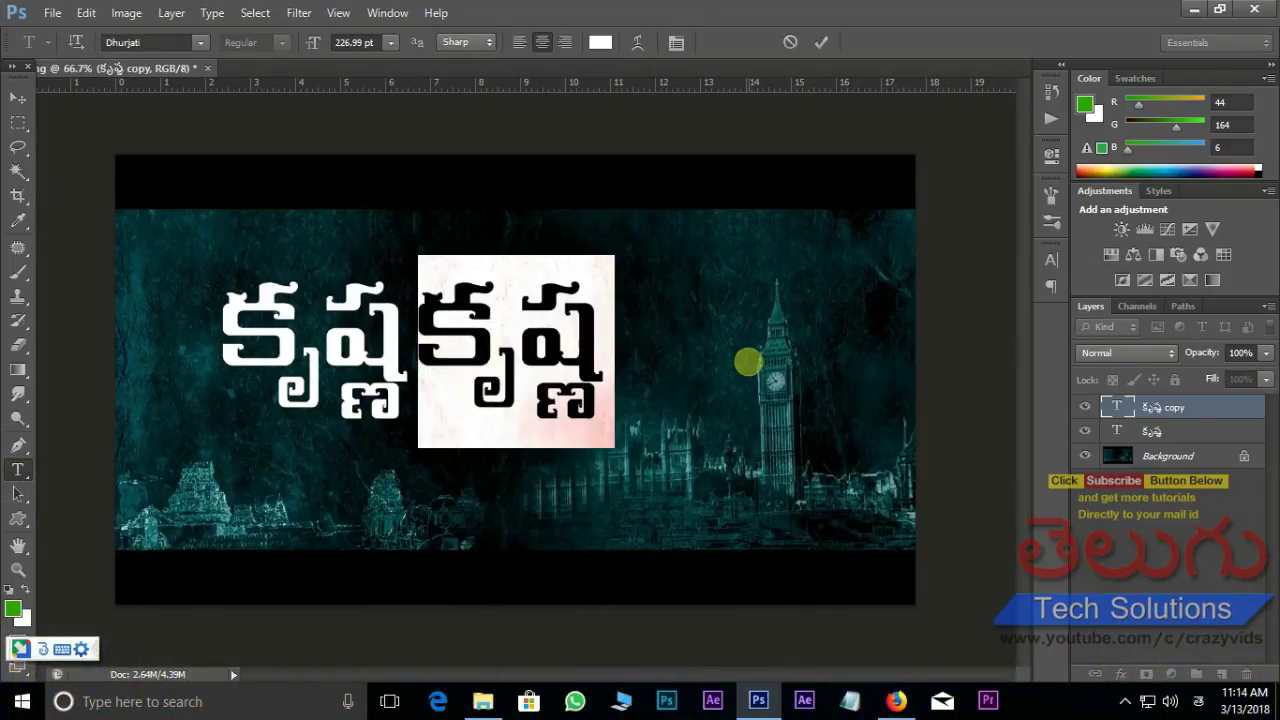
type("r")
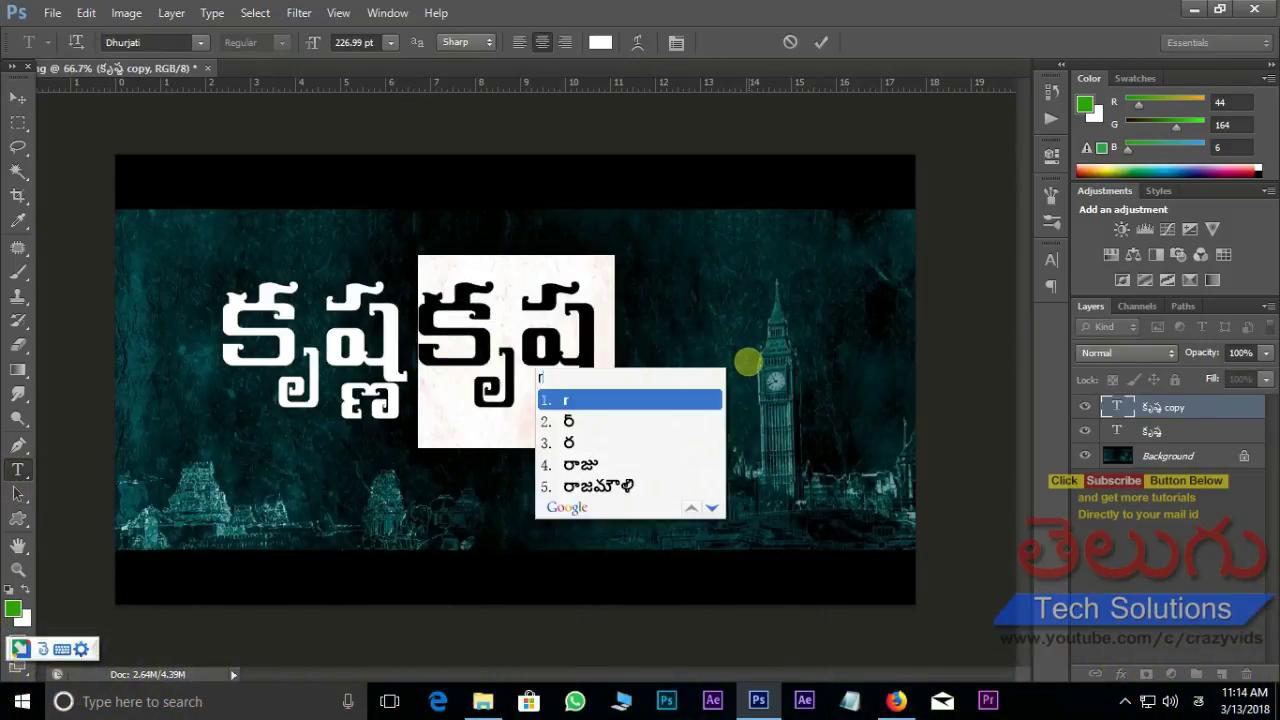
type("juna")
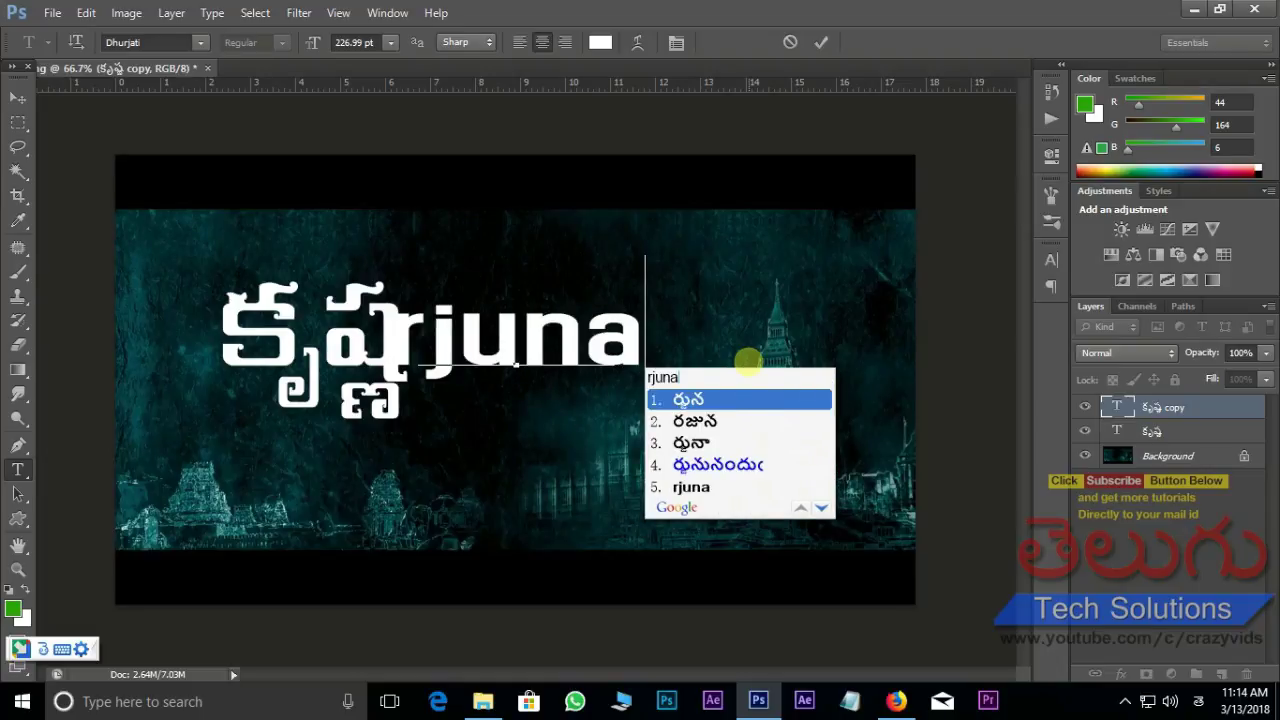
left_click(695, 399)
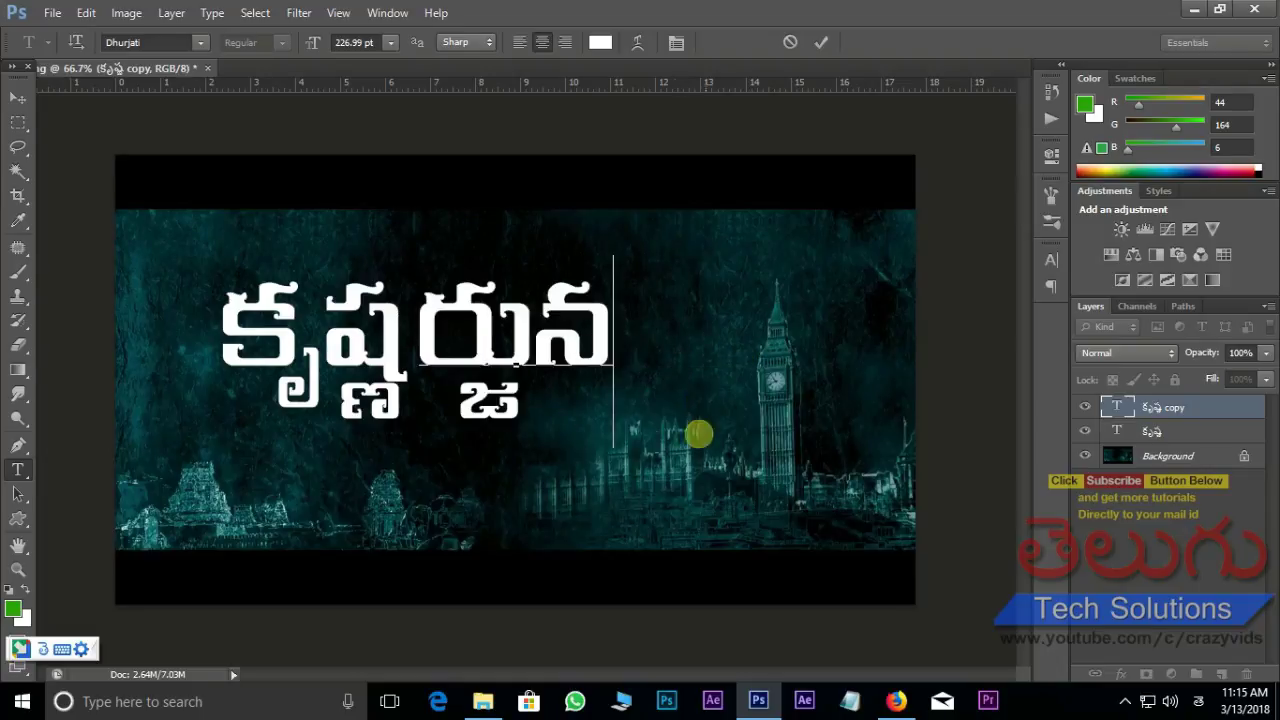
left_click(17, 97)
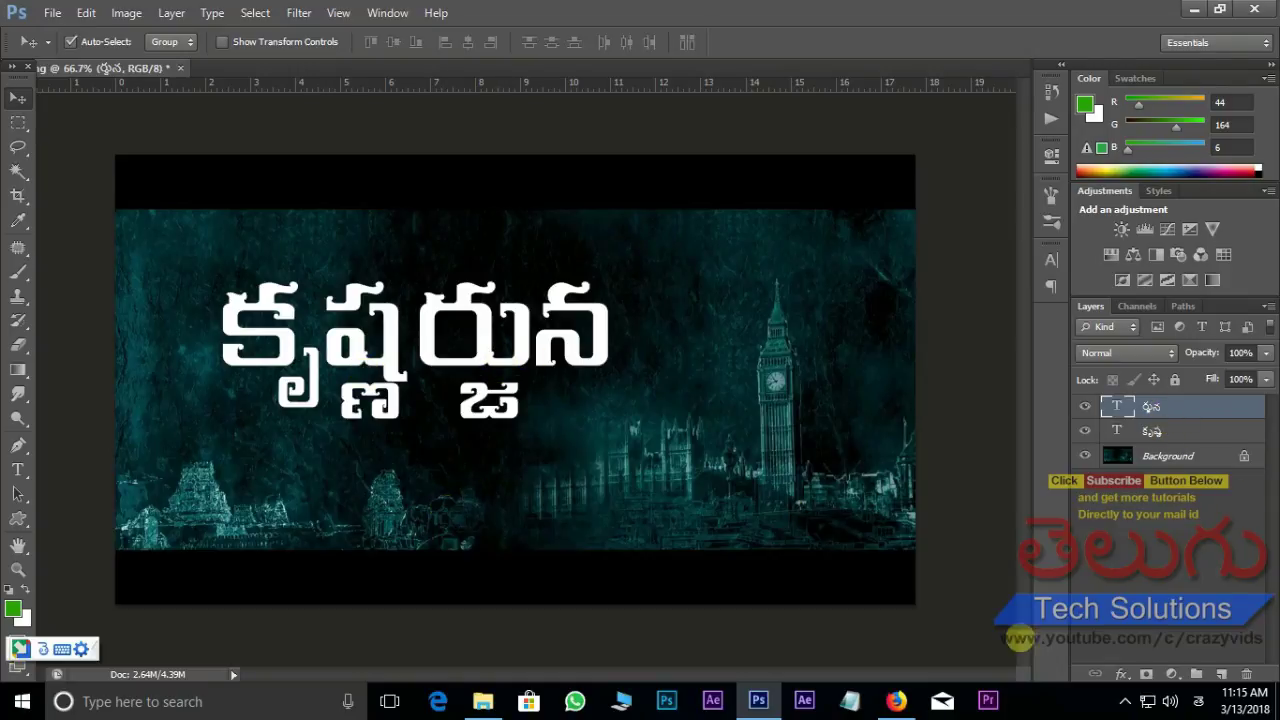
left_click(893, 699)
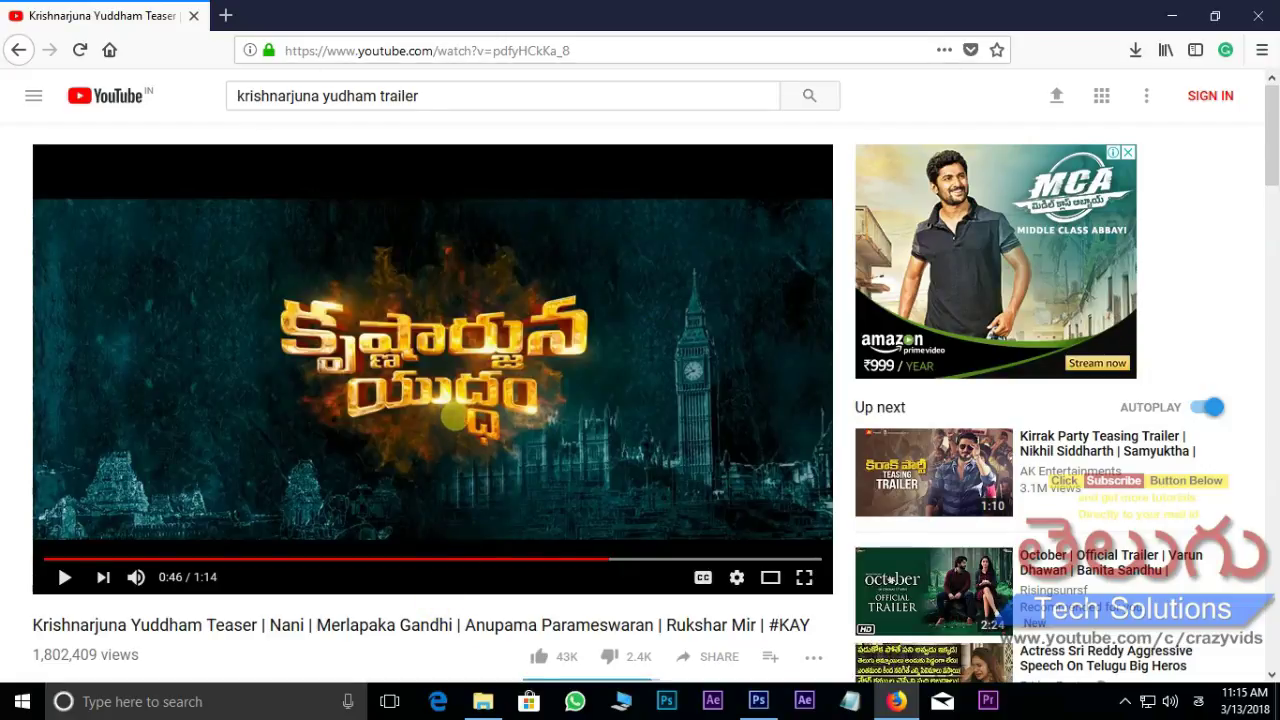
left_click(758, 703)
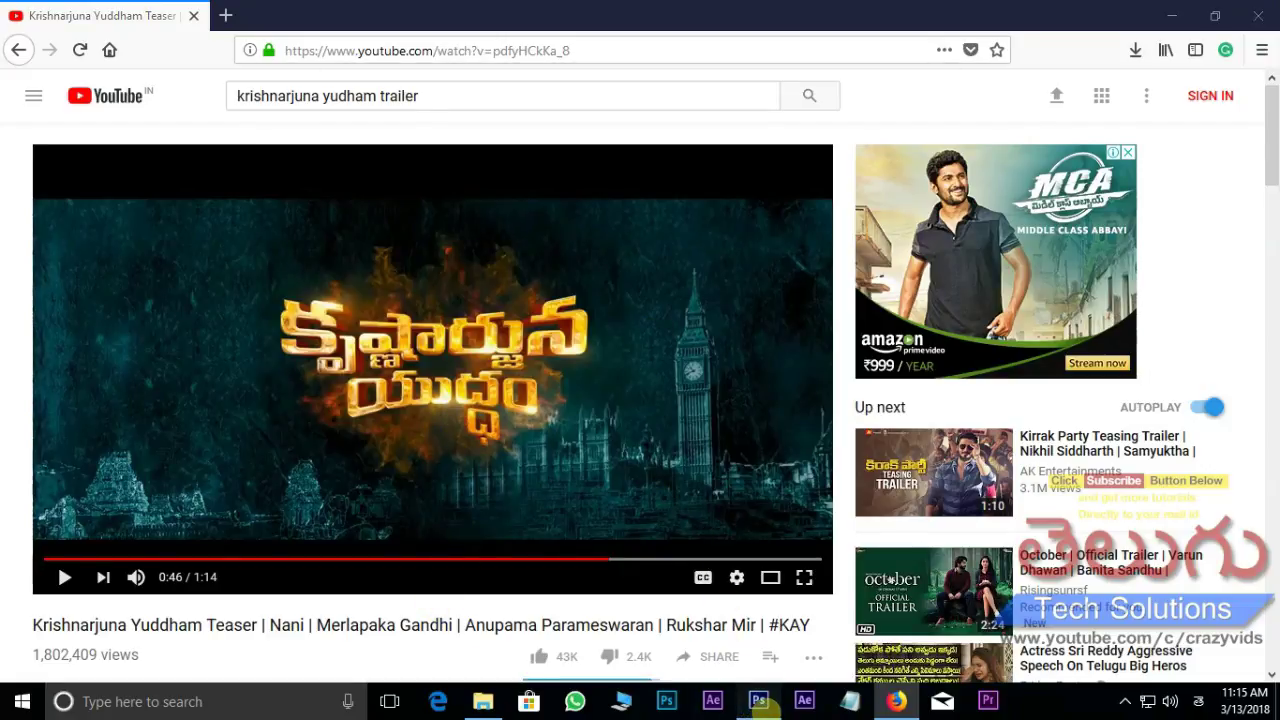
- Copy ర్జున below the first line and retype it as యుద్ధం via 'yuddham'
right_click(542, 348)
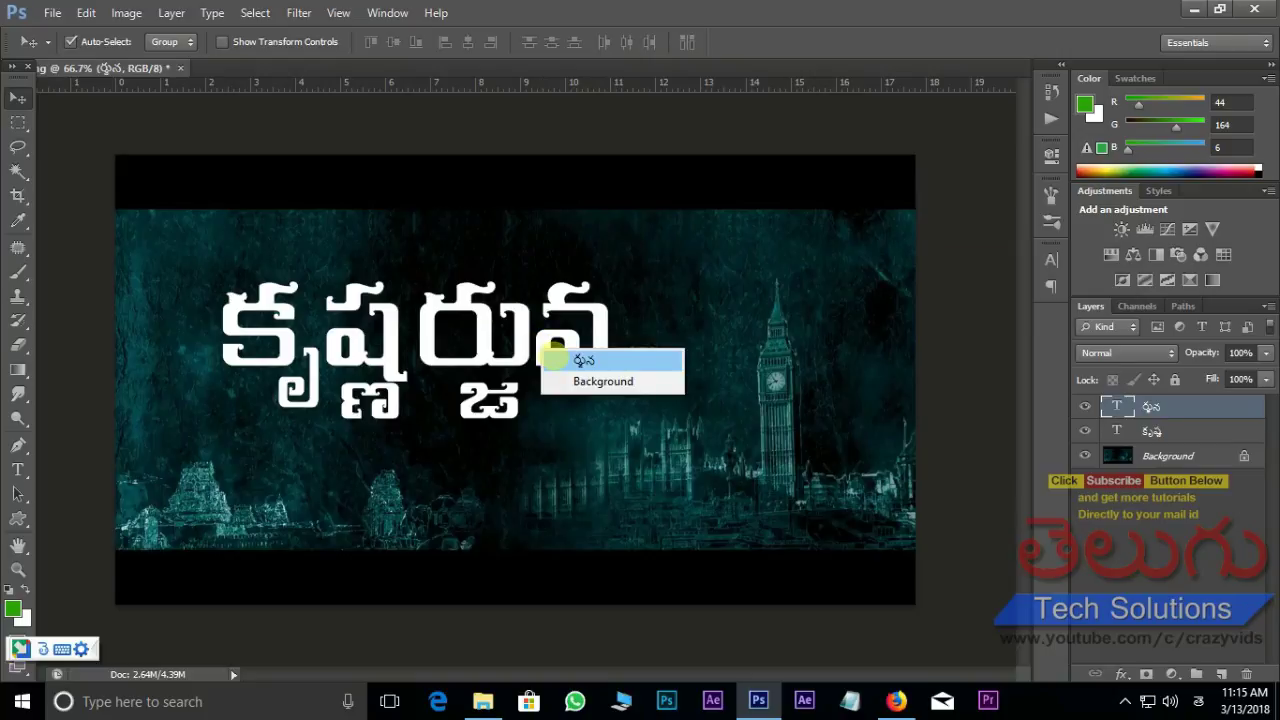
left_click(552, 358)
left_click_drag(557, 346, 453, 511)
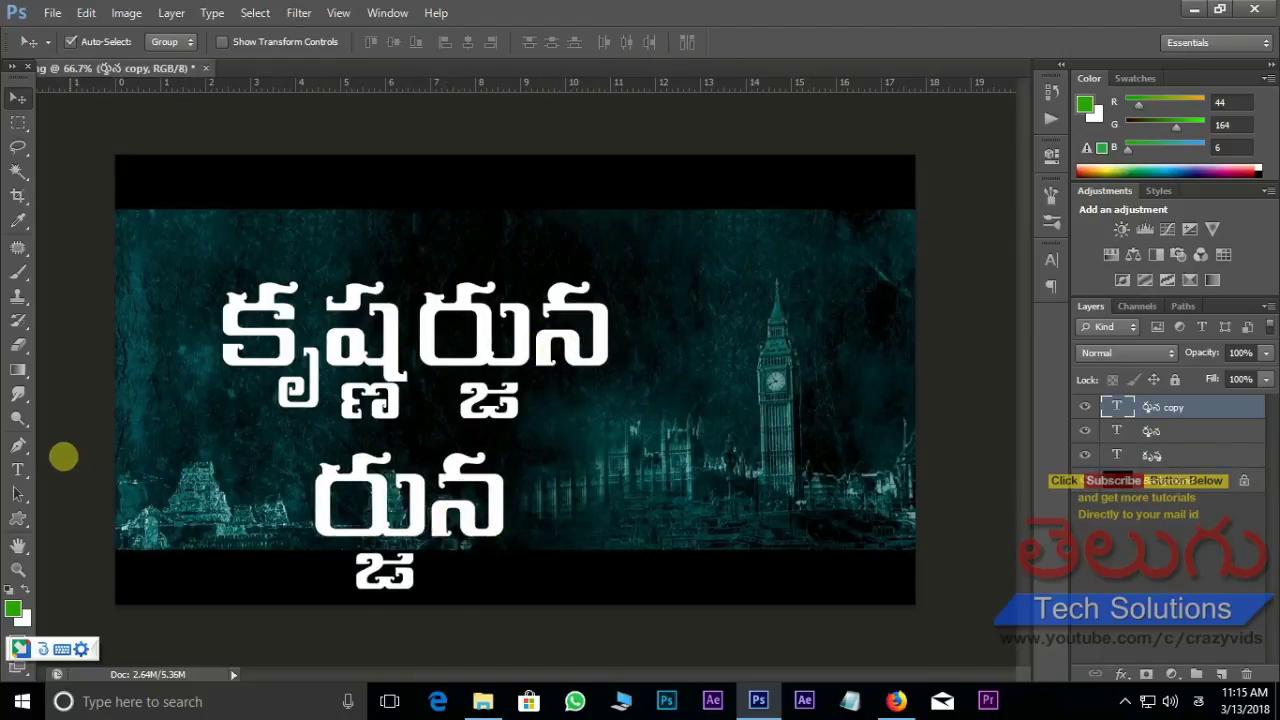
left_click(17, 469)
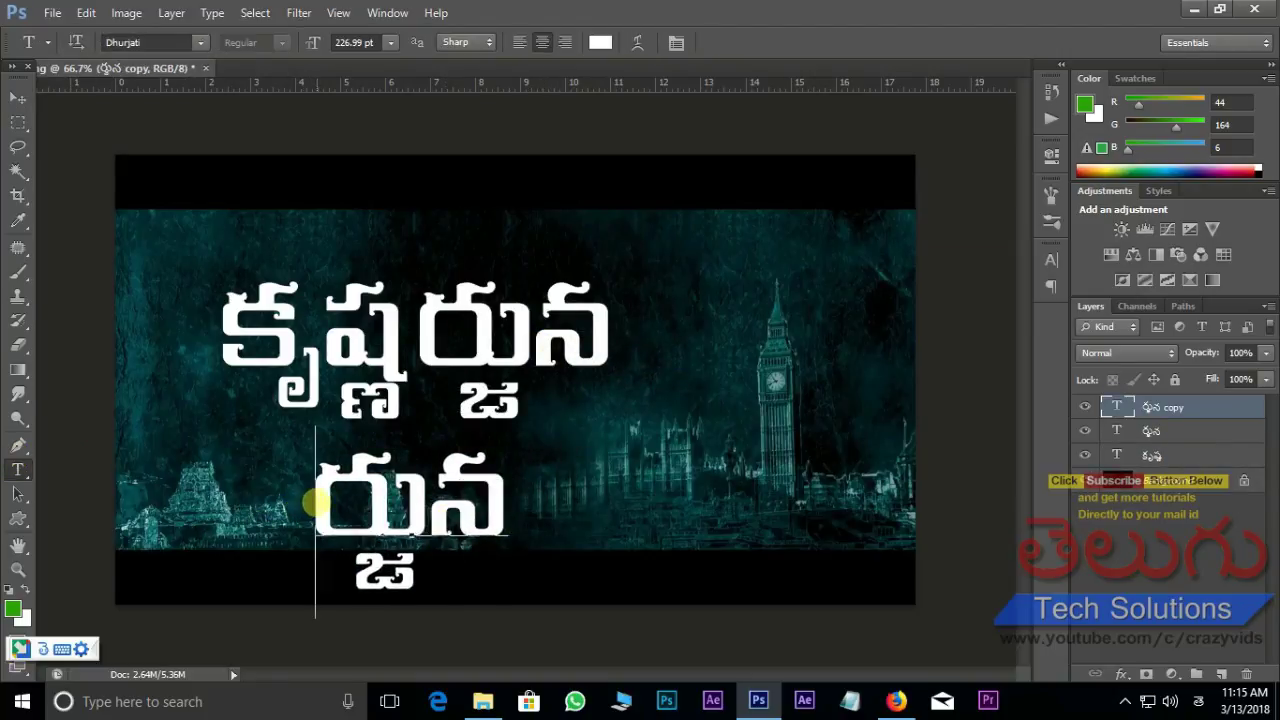
left_click_drag(315, 505, 720, 537)
type("yu")
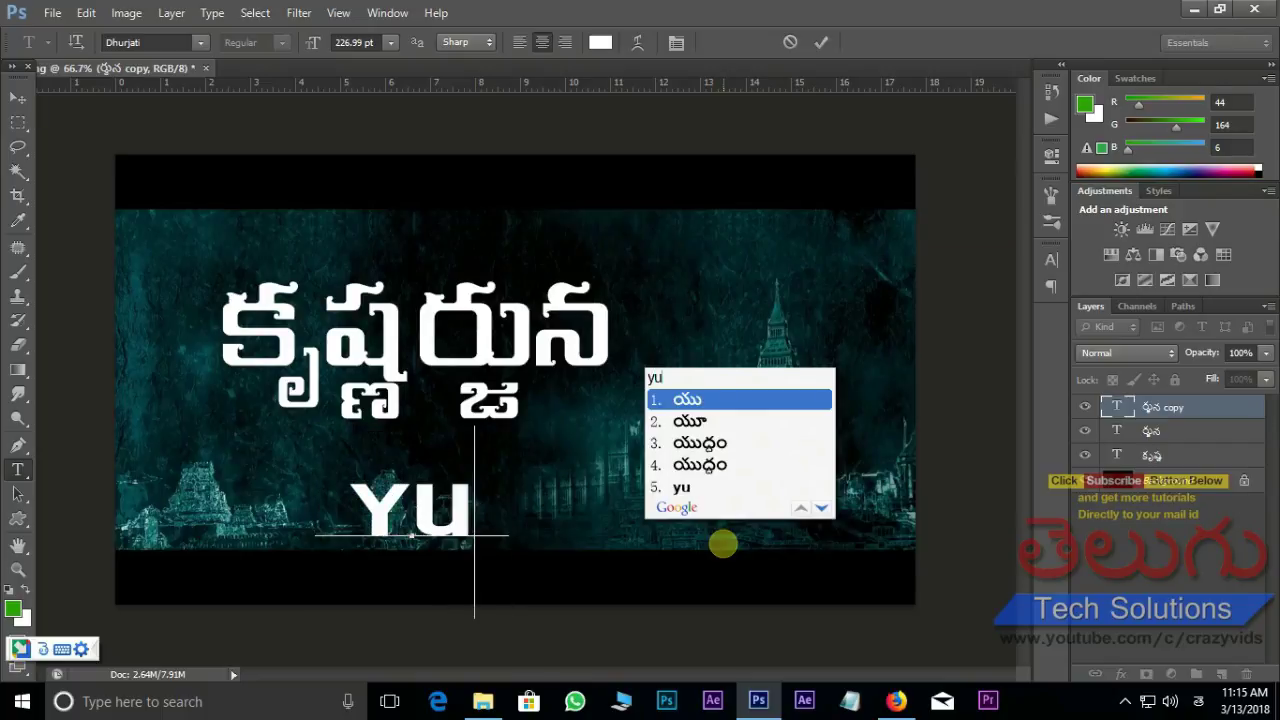
type("ddham")
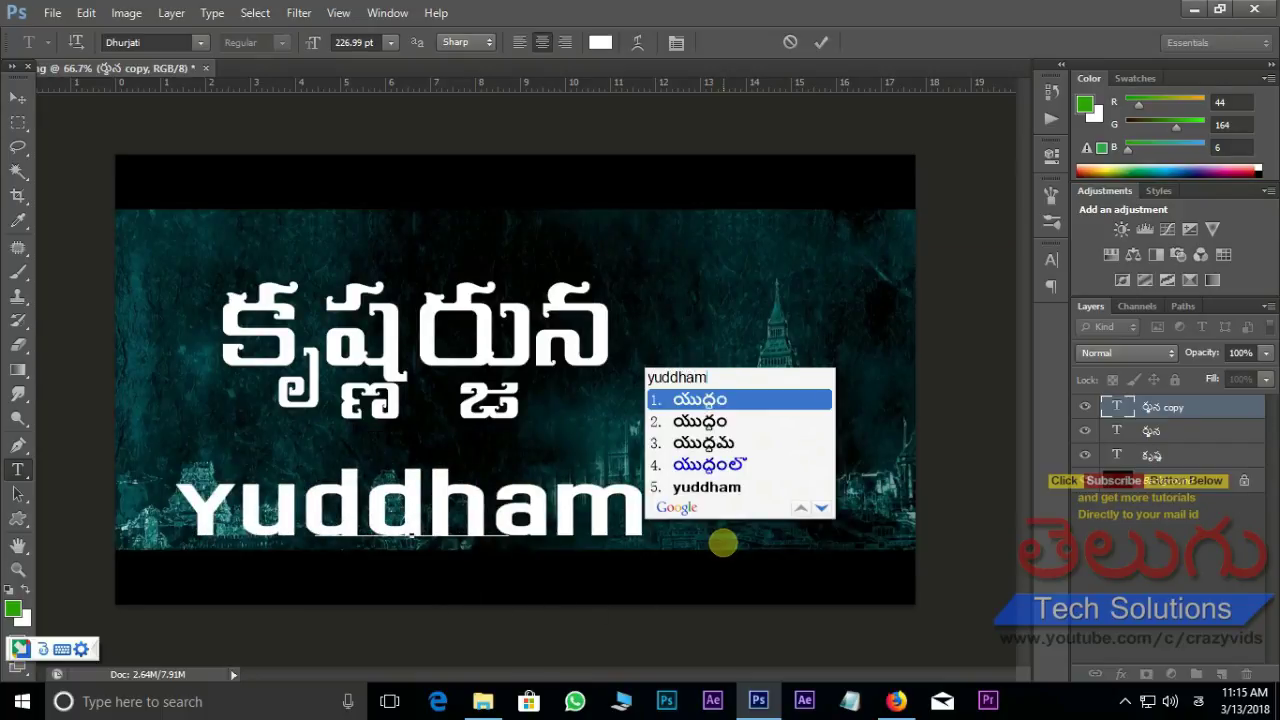
left_click(713, 399)
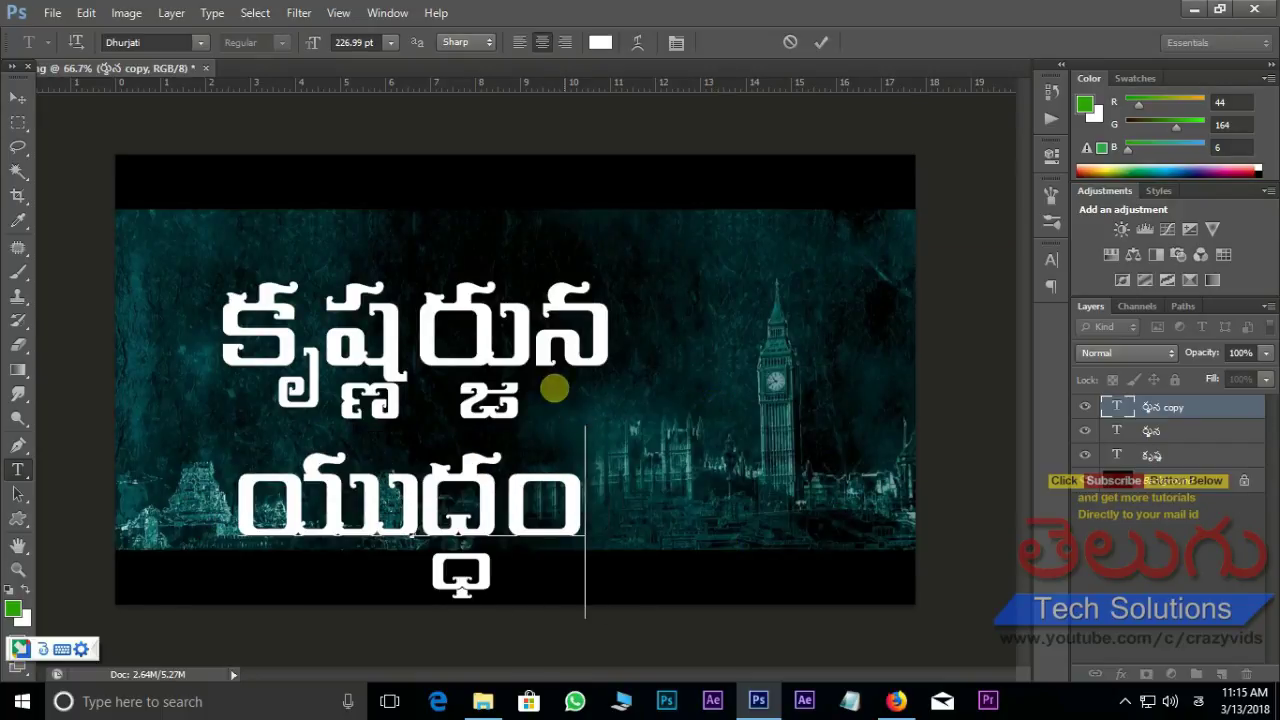
left_click(19, 98)
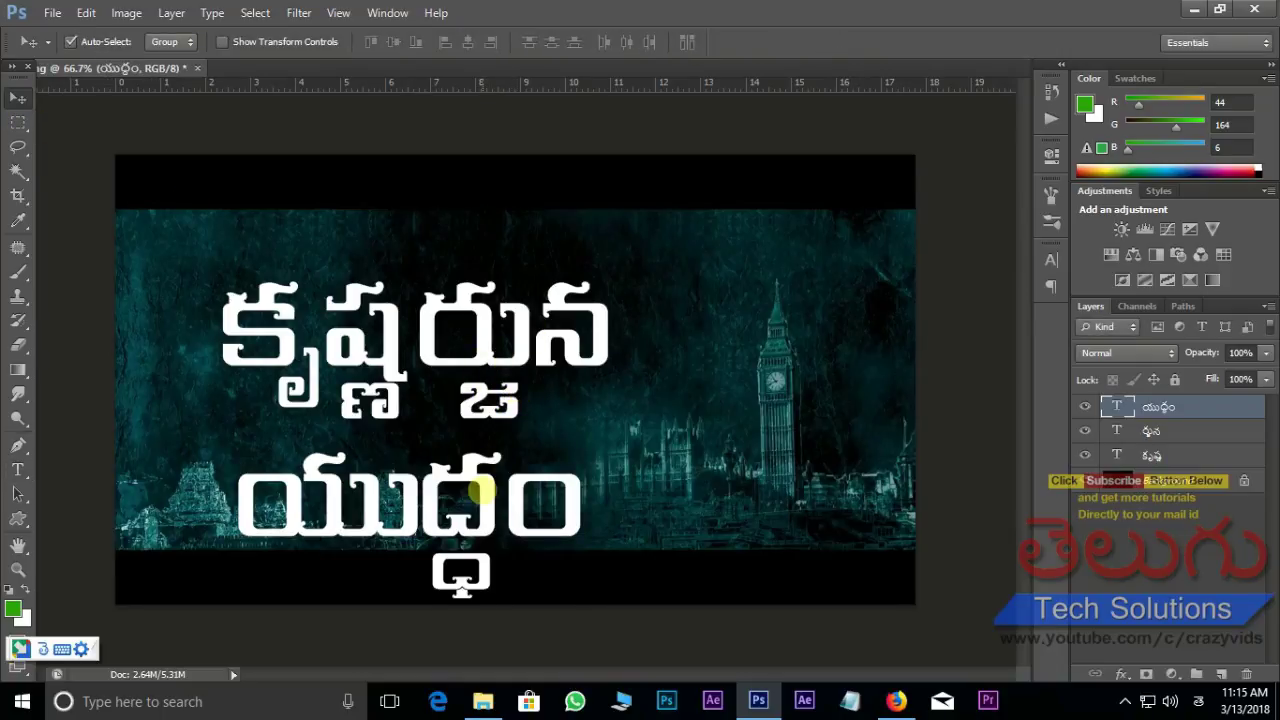
- Shrink యుద్ధం and move it up beneath the first title line
right_click(486, 492)
left_click(505, 500)
key("ctrl+t")
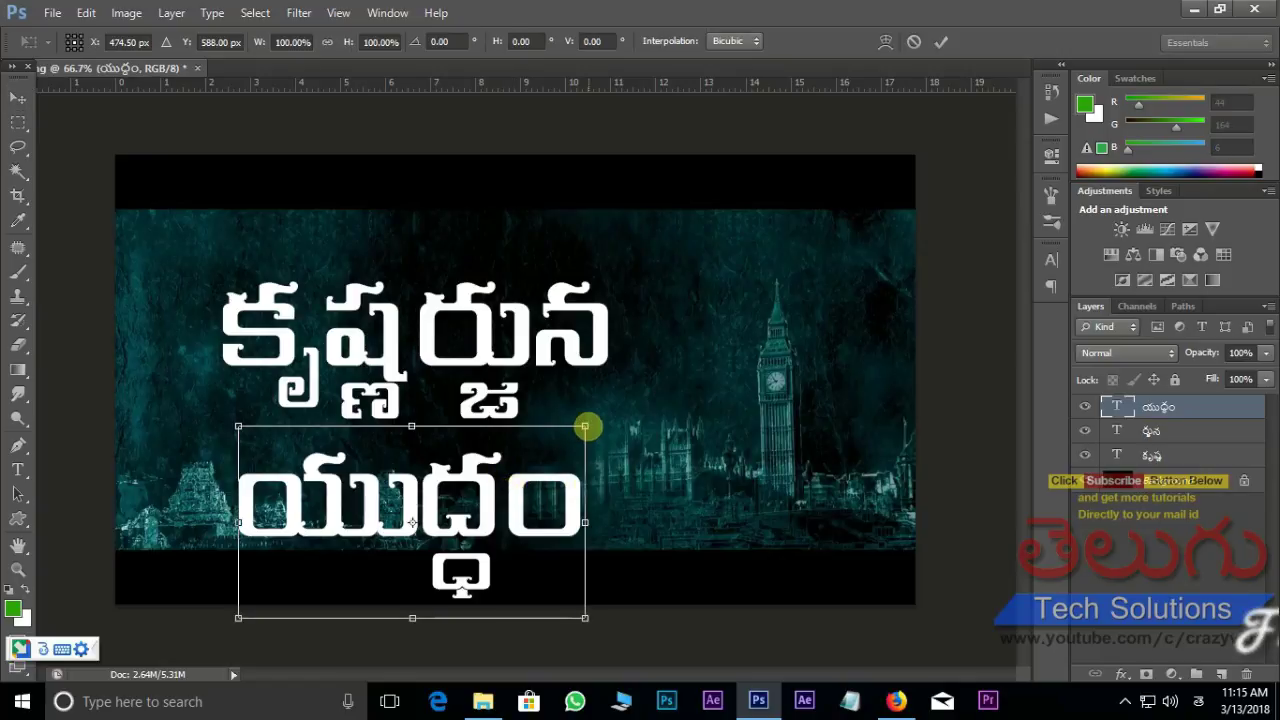
left_click_drag(586, 424, 529, 451)
left_click_drag(510, 505, 490, 477)
left_click_drag(535, 419, 540, 416)
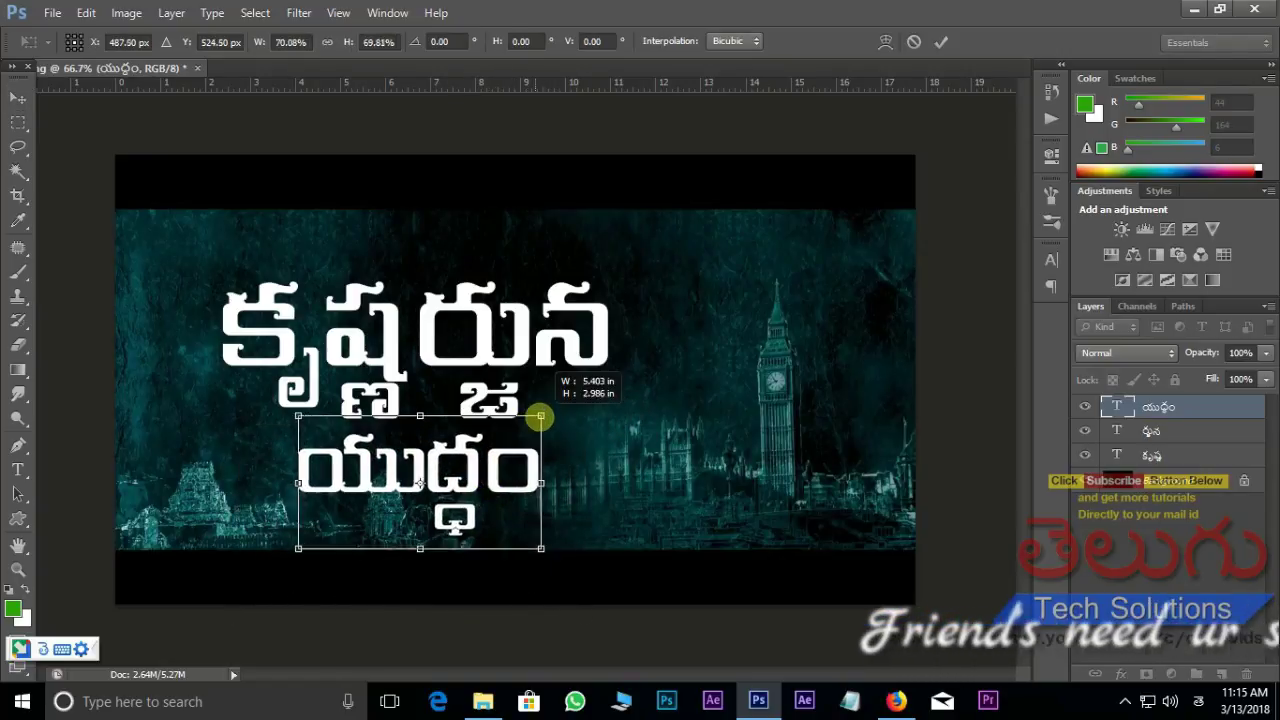
key("Return")
- Shrink the first title line, కృష్ణ and ర్జున together
left_click(1150, 430)
left_click(1181, 456, "shift")
key("ctrl+t")
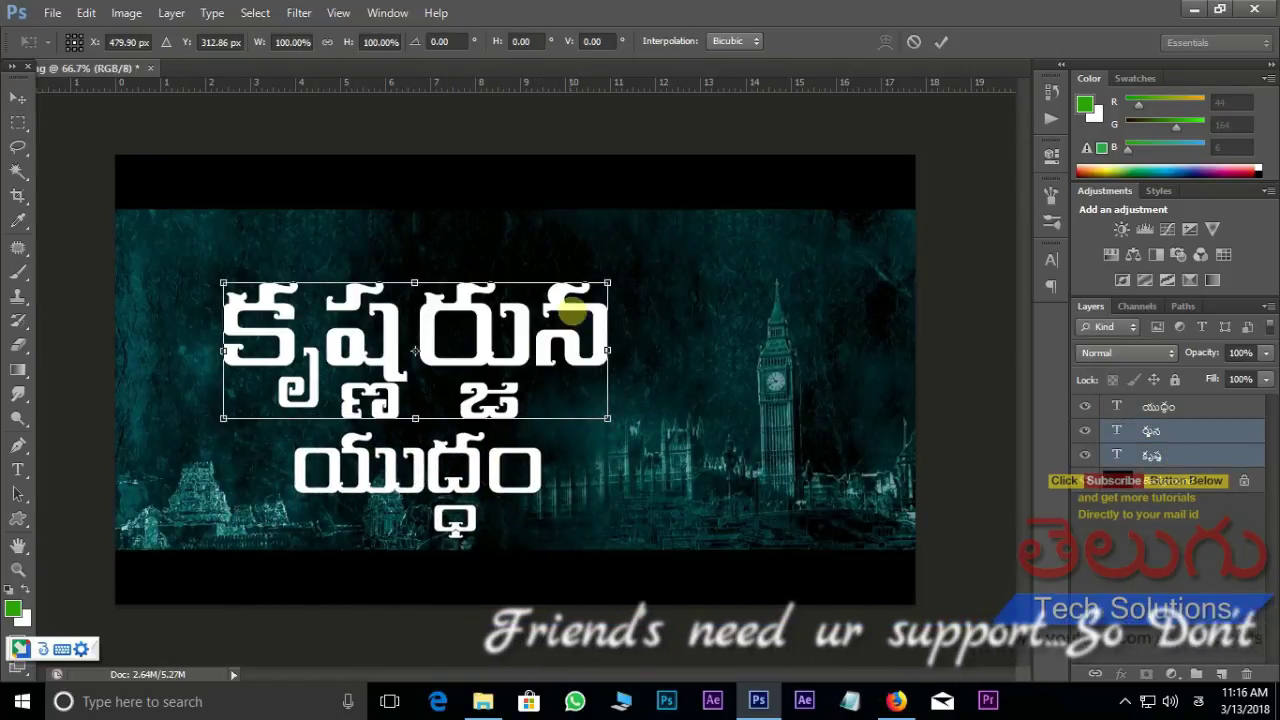
left_click_drag(608, 277, 583, 283)
key("Return")
- Move ర్జున closer to కృష్ణ so the first line reads కృష్ణర్జున
key("t")
double_click(343, 345)
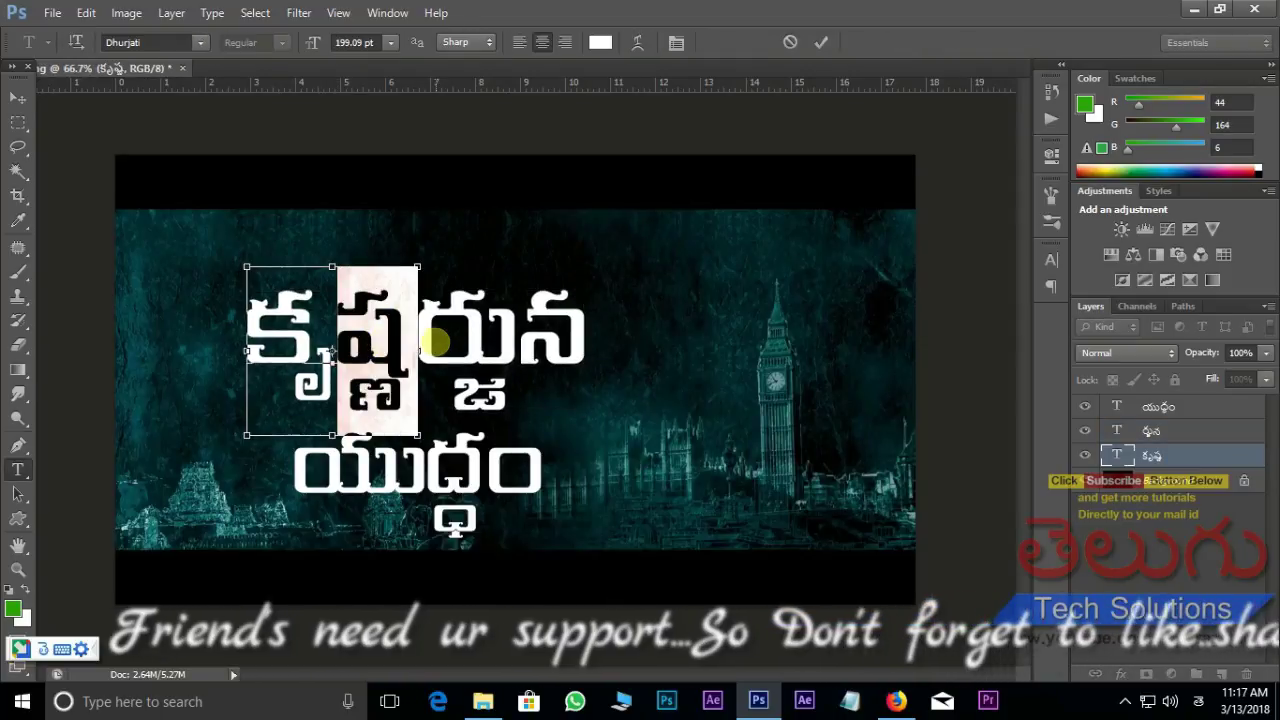
left_click(453, 345)
left_click_drag(453, 345, 525, 345)
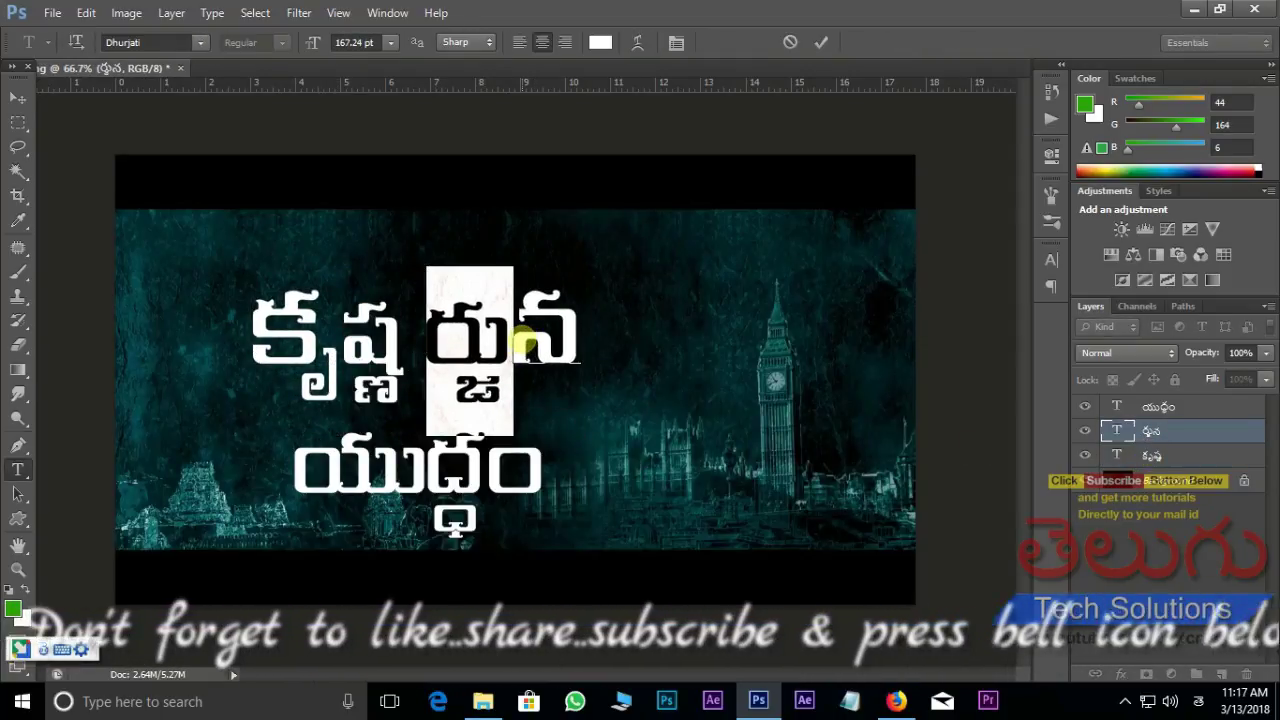
left_click(18, 97)
left_click_drag(690, 225, 670, 225)
- Reposition the whole title, shrink యుద్ధం slightly, and switch keyboard input back to English
left_click(1158, 406, "ctrl")
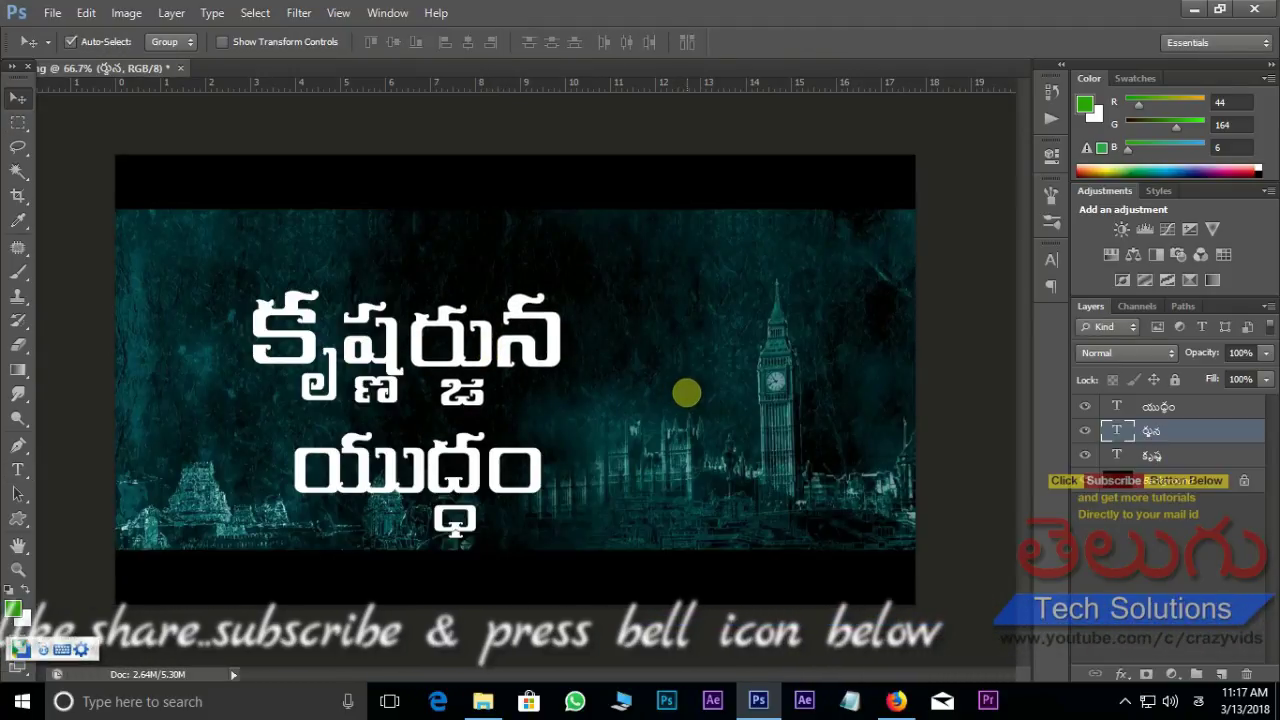
left_click(1152, 455, "ctrl")
left_click_drag(415, 462, 506, 435)
left_click(1158, 406)
key("ctrl+t")
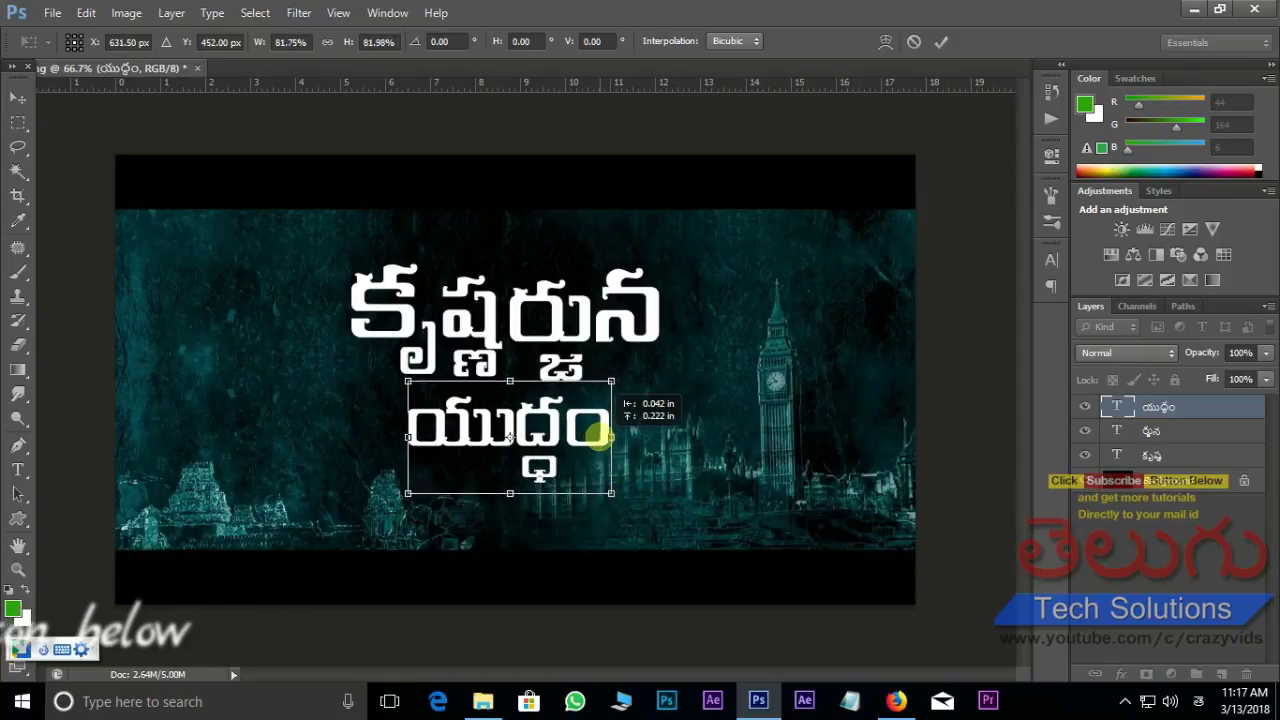
left_click_drag(636, 516, 605, 482)
key("Return")
left_click(1152, 455, "shift")
left_click_drag(569, 415, 563, 433)
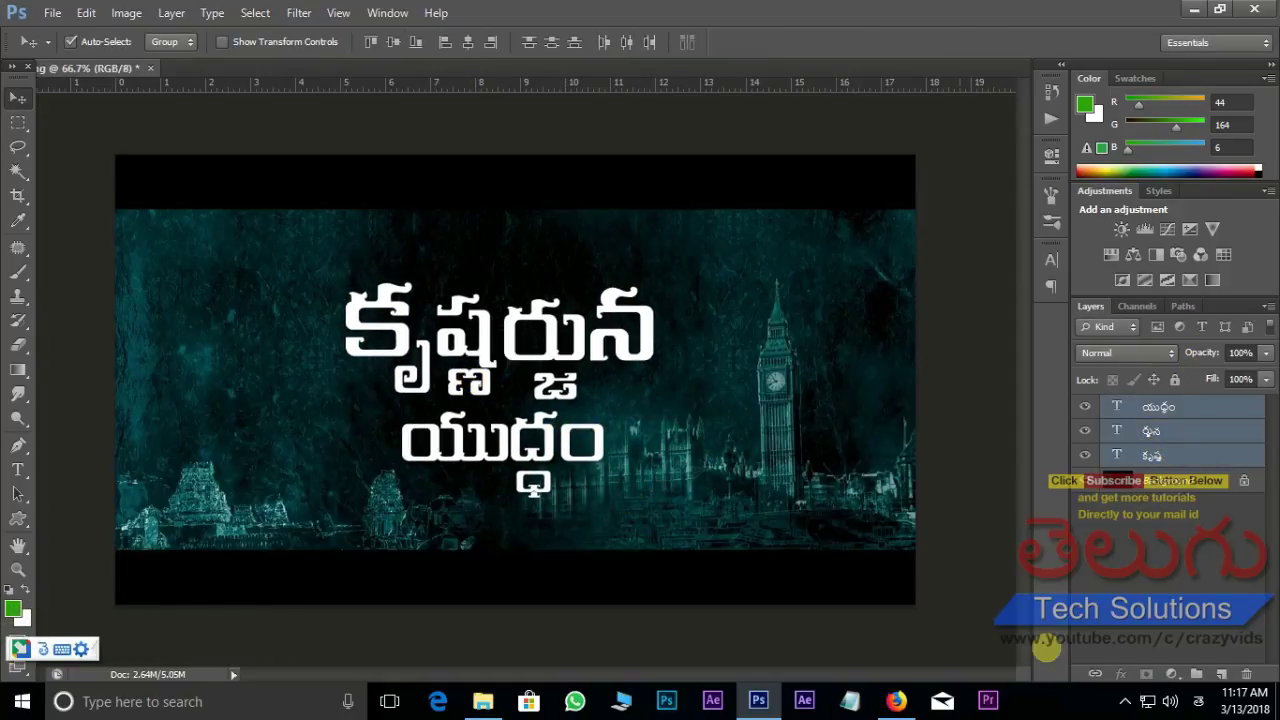
left_click(1198, 701)
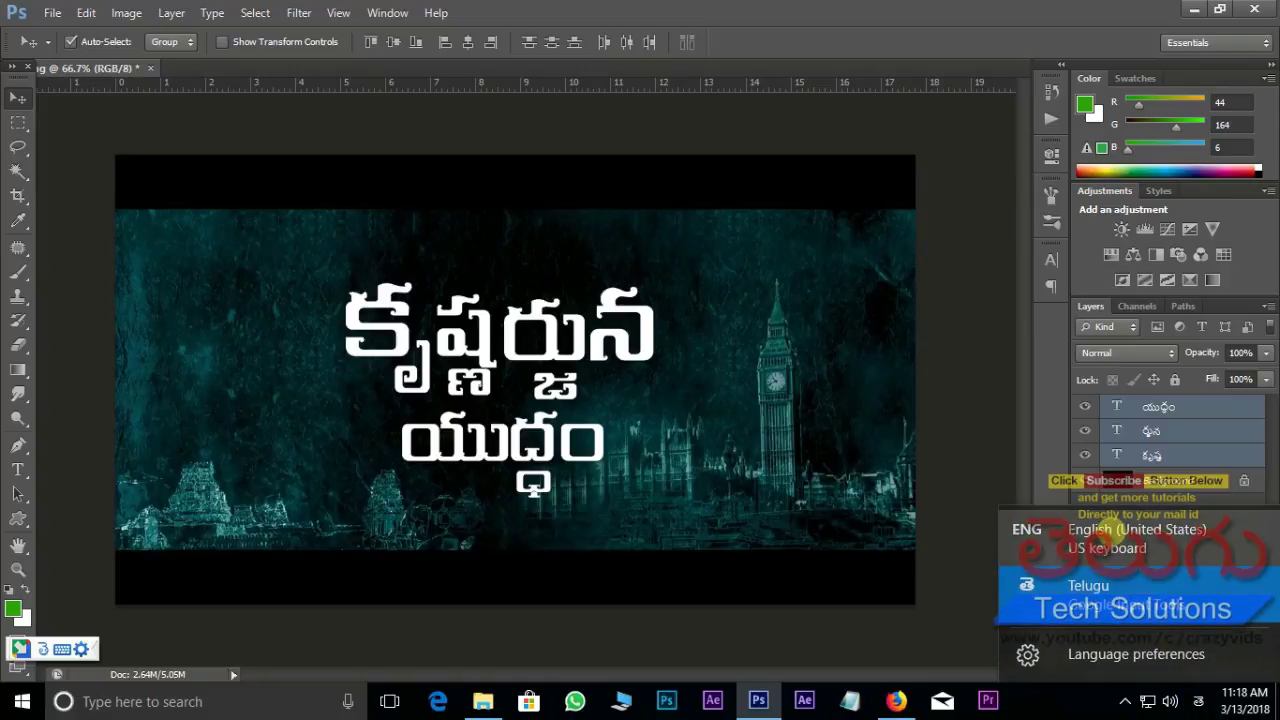
left_click(1104, 530)
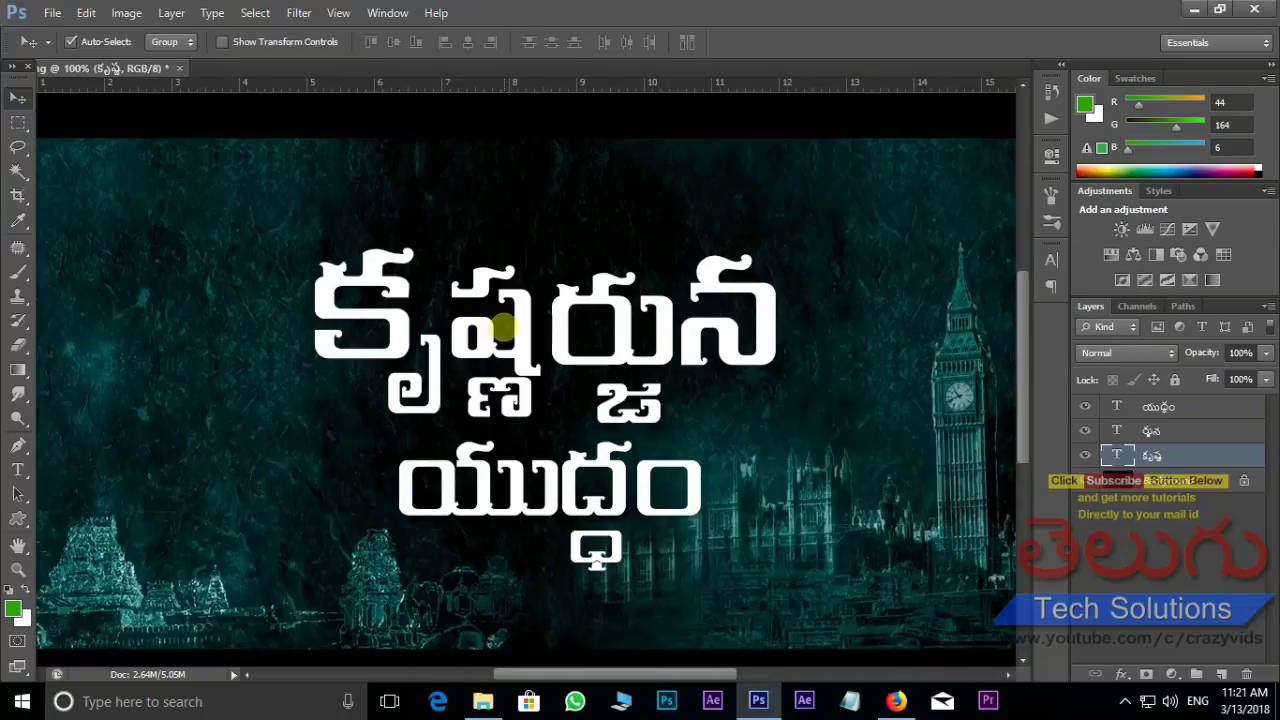
- Open Untitled-1.jpg and paste the gold texture over the left of the title
key("ctrl+o")
left_click(728, 215)
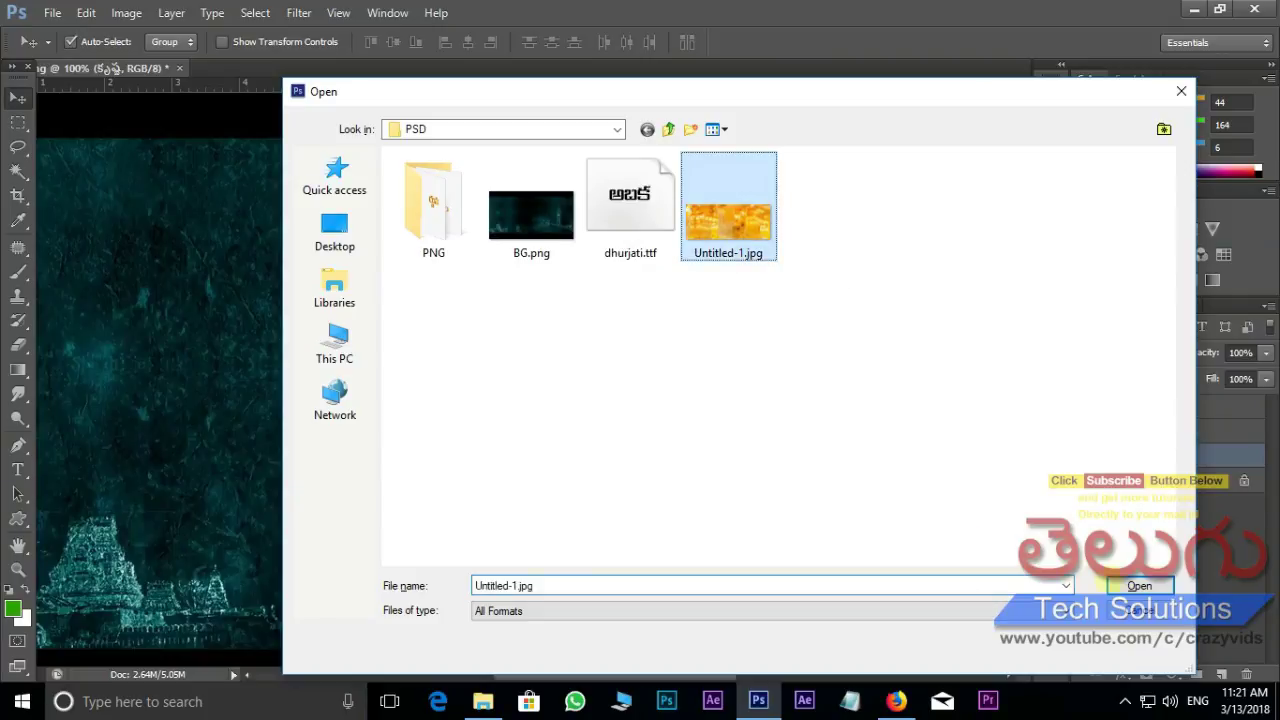
left_click(1139, 586)
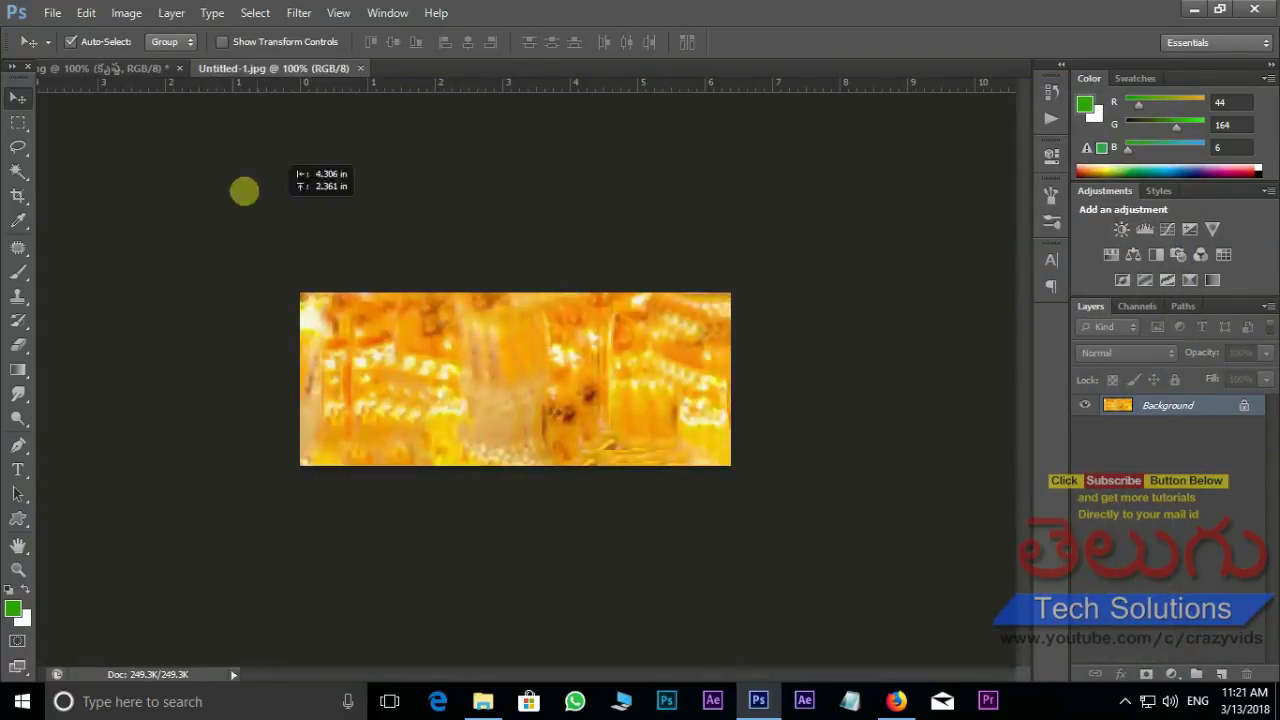
left_click(140, 68)
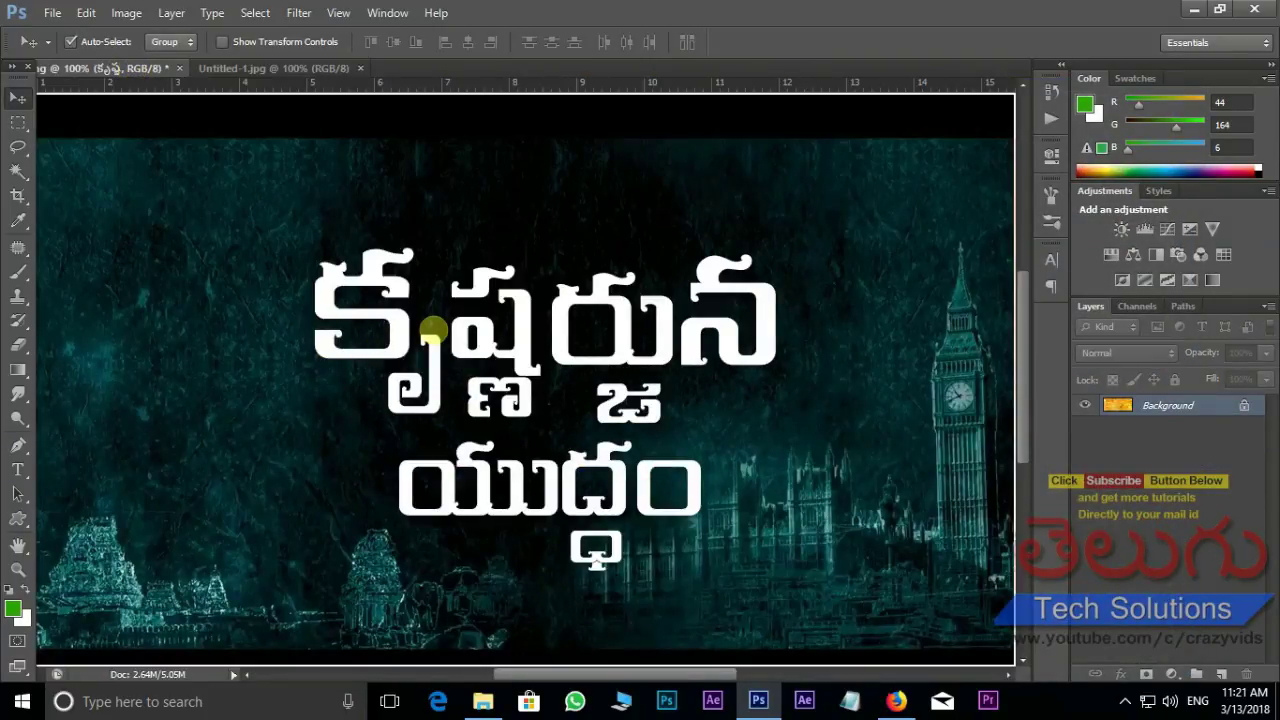
key("ctrl+v")
mouse_move(449, 403)
left_mouse_down()
mouse_move(420, 367)
mouse_move(378, 372)
mouse_move(388, 361)
left_mouse_up()
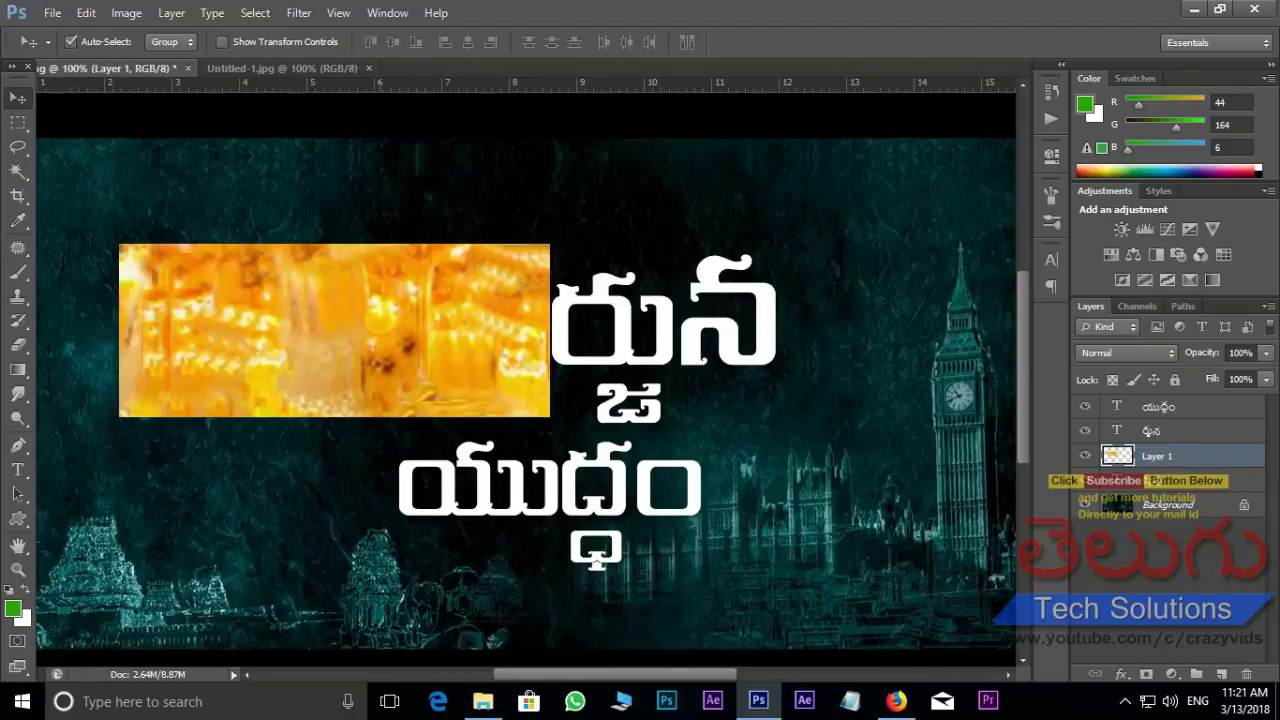
- Duplicate the gold texture to the right, above the second text layer, flipped horizontally
mouse_move(380, 320)
left_mouse_down()
mouse_move(771, 298)
mouse_move(790, 318)
left_mouse_up()
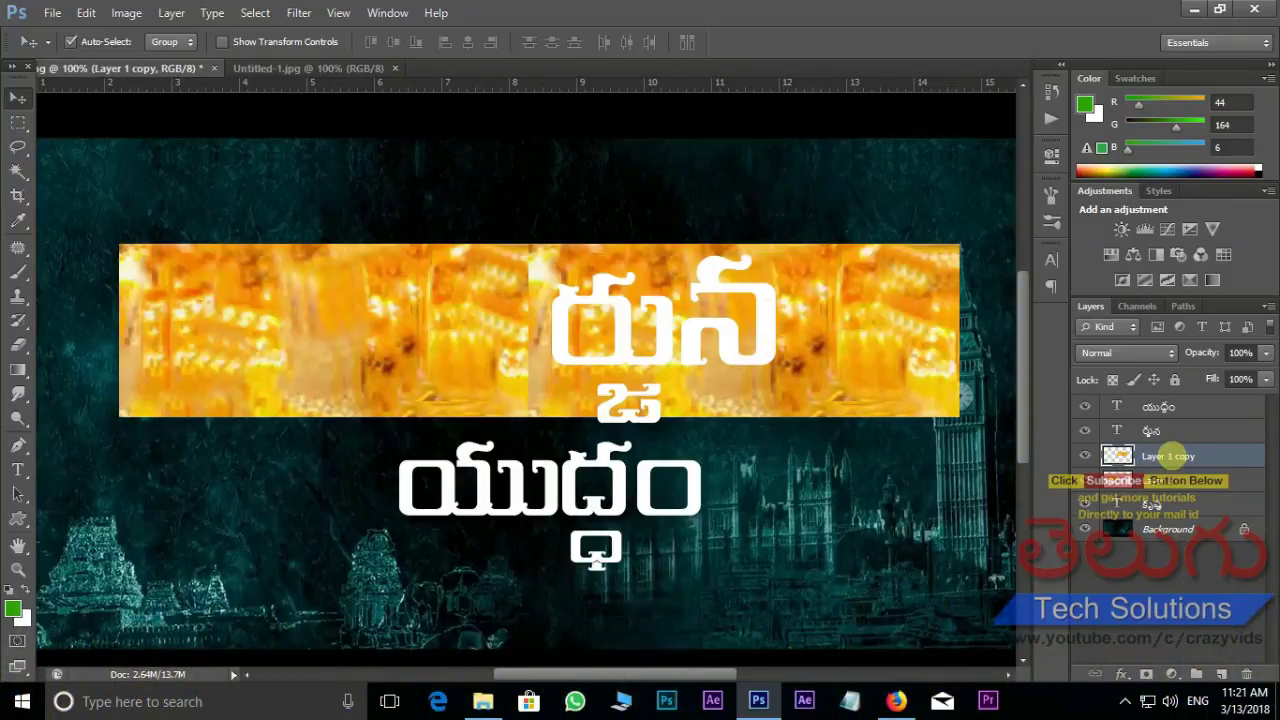
left_click_drag(1170, 455, 1170, 418)
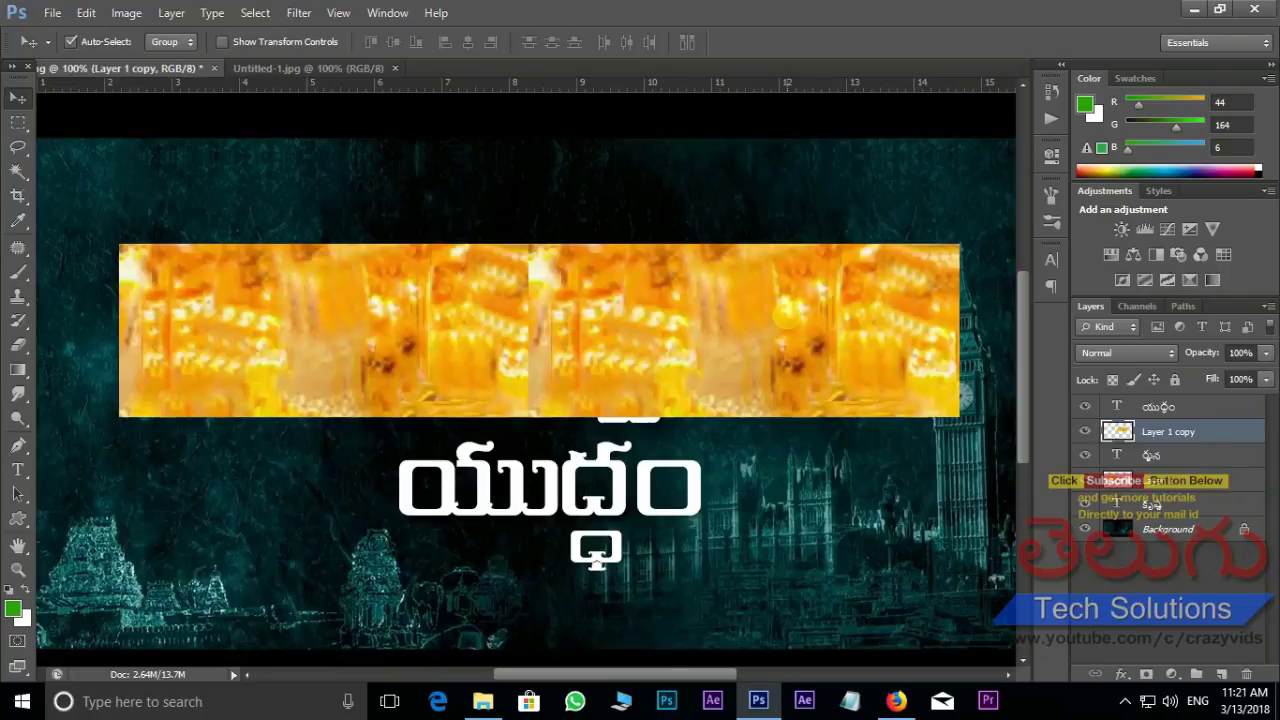
key("ctrl+t")
right_click(792, 316)
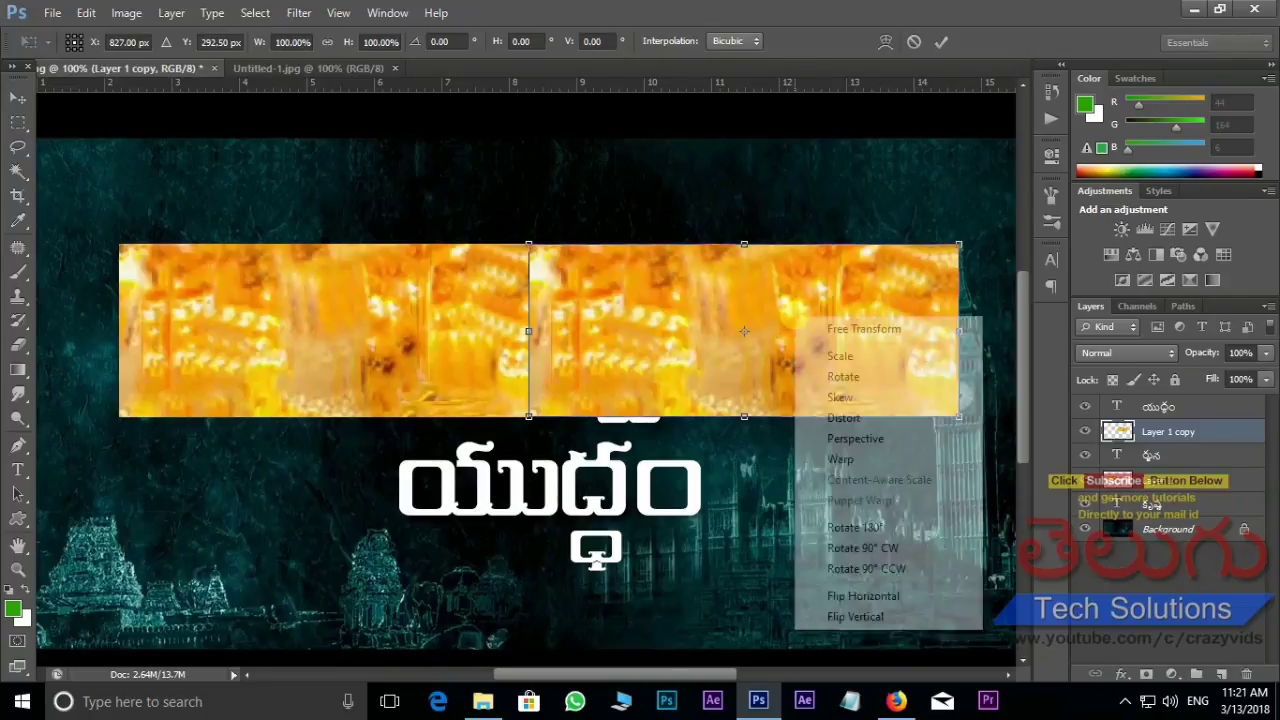
left_click(864, 596)
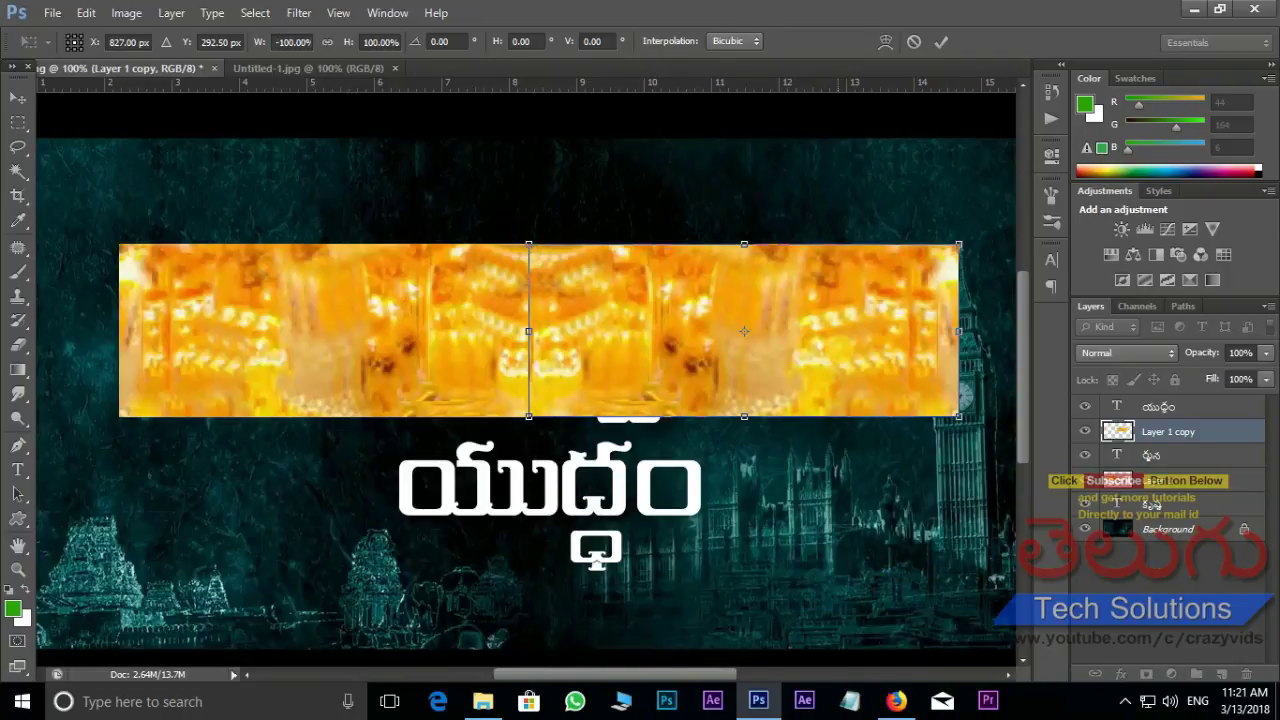
left_click_drag(858, 262, 860, 273)
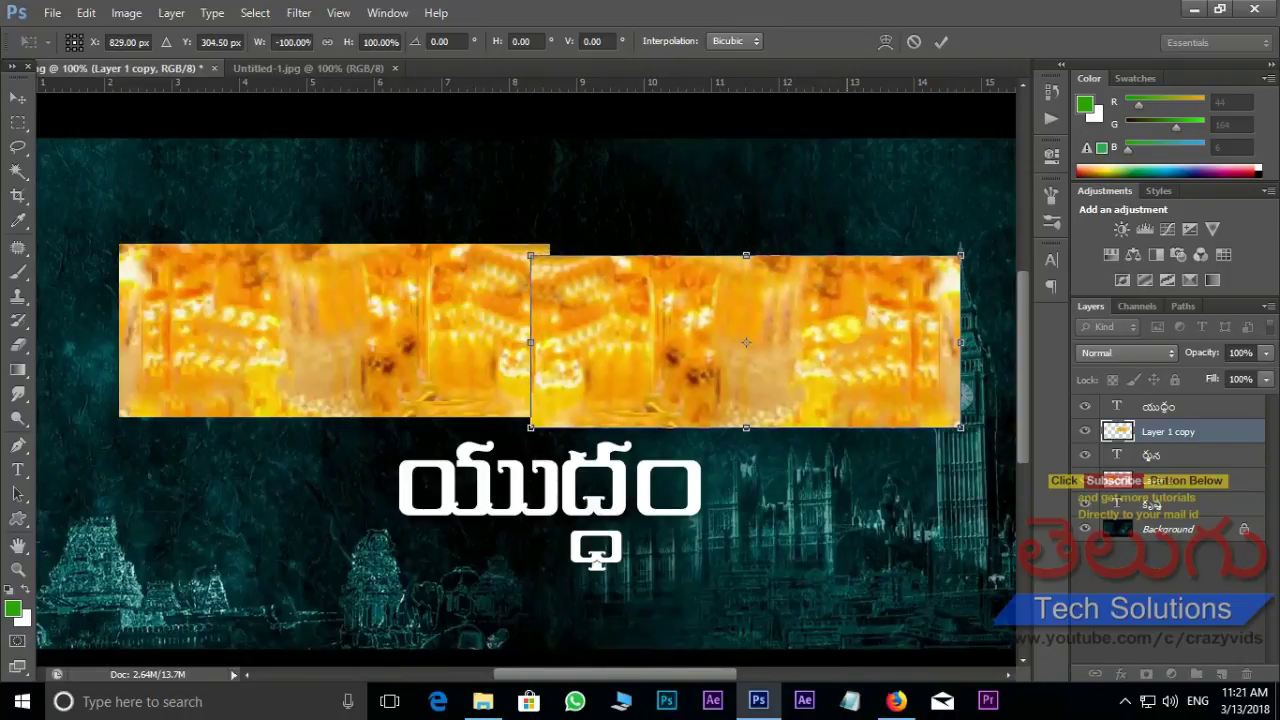
key("Return")
- Add a third gold copy above the lower word యుద్ధం, flipped vertically
left_click_drag(722, 368, 708, 590)
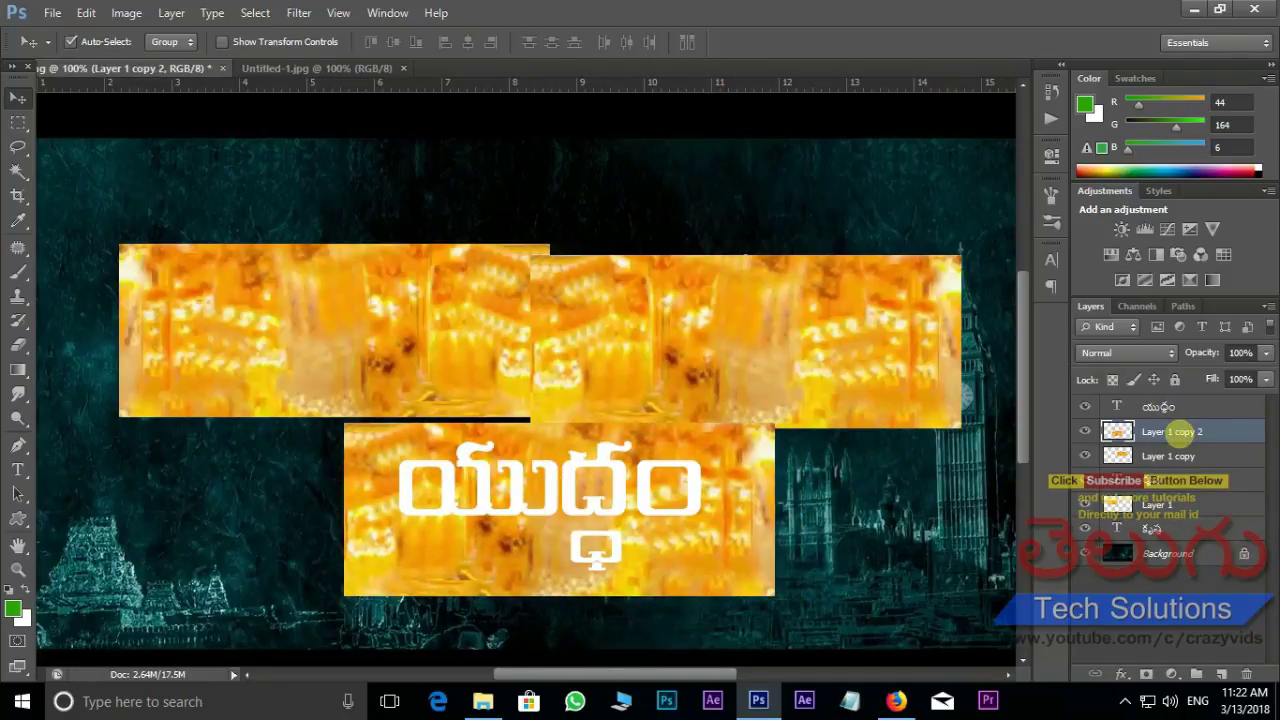
left_click_drag(1177, 431, 1180, 398)
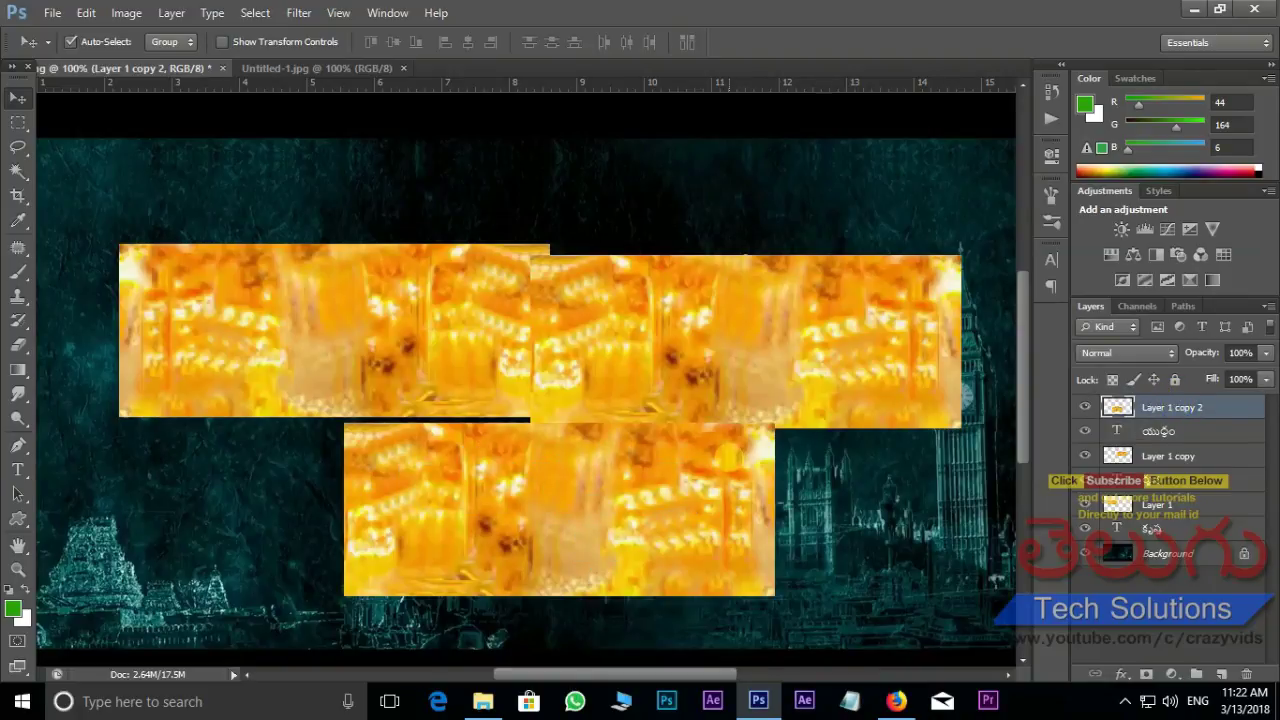
key("ctrl+t")
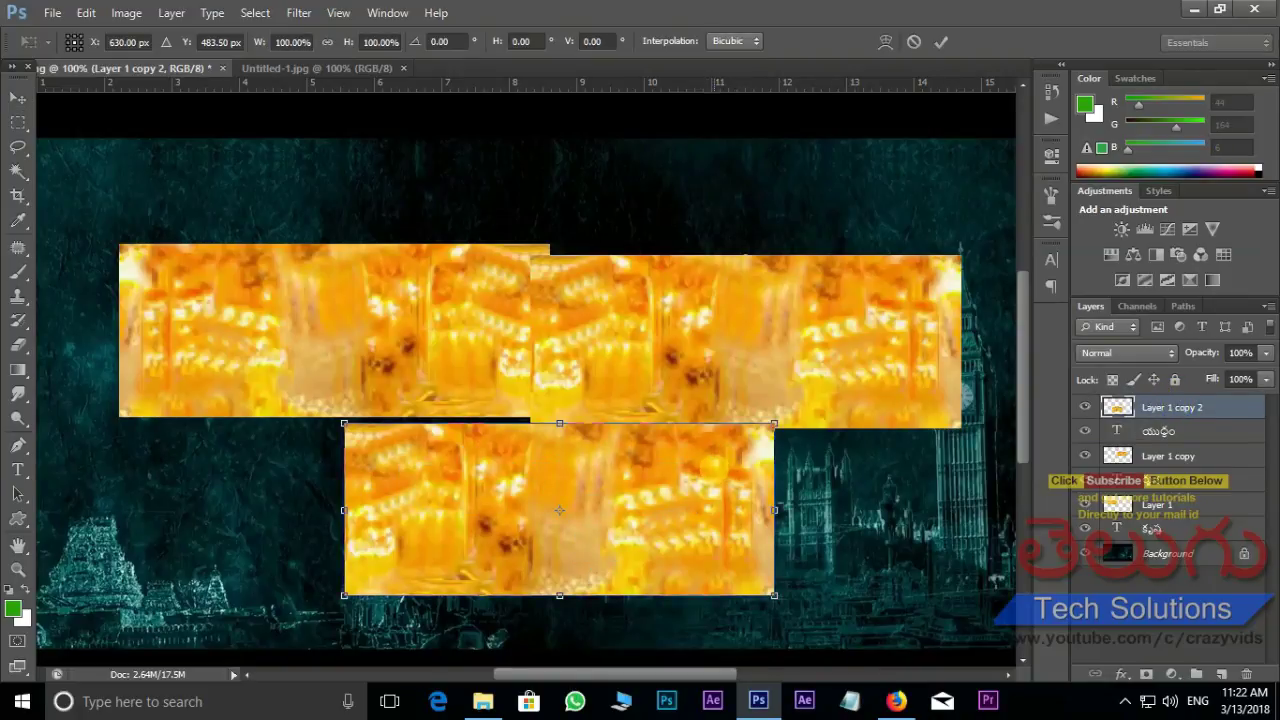
right_click(713, 154)
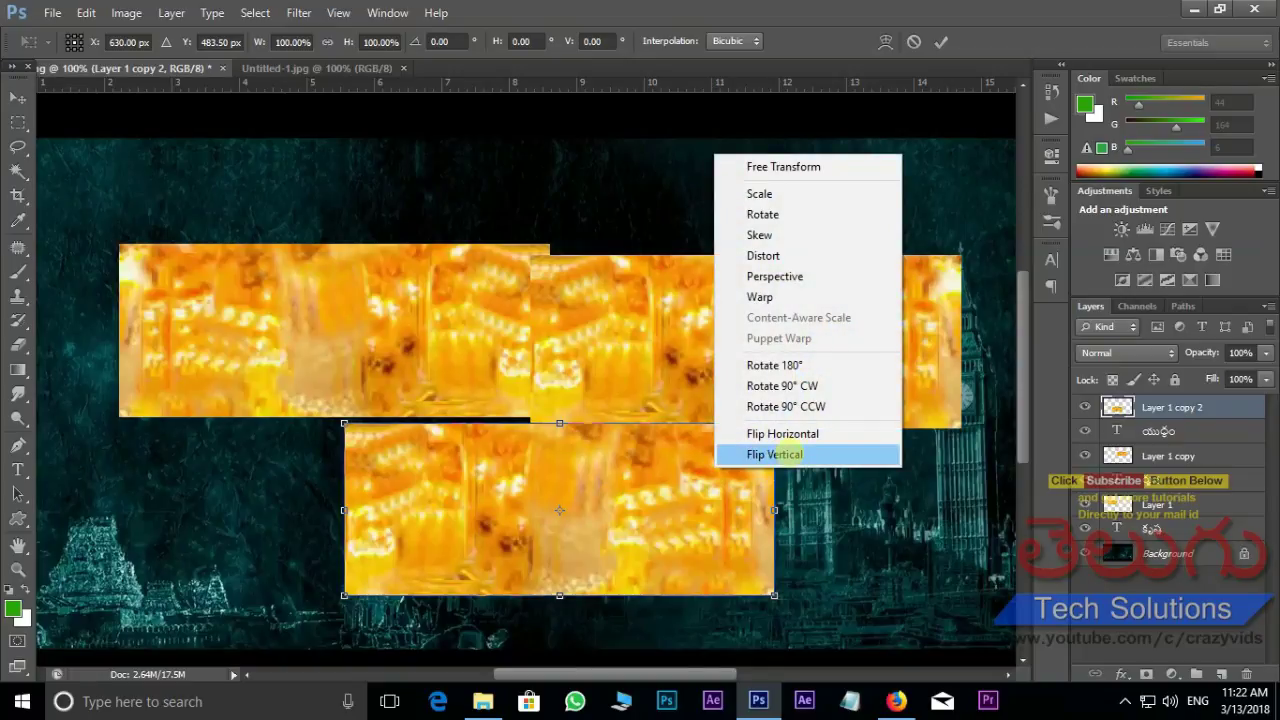
left_click(778, 454)
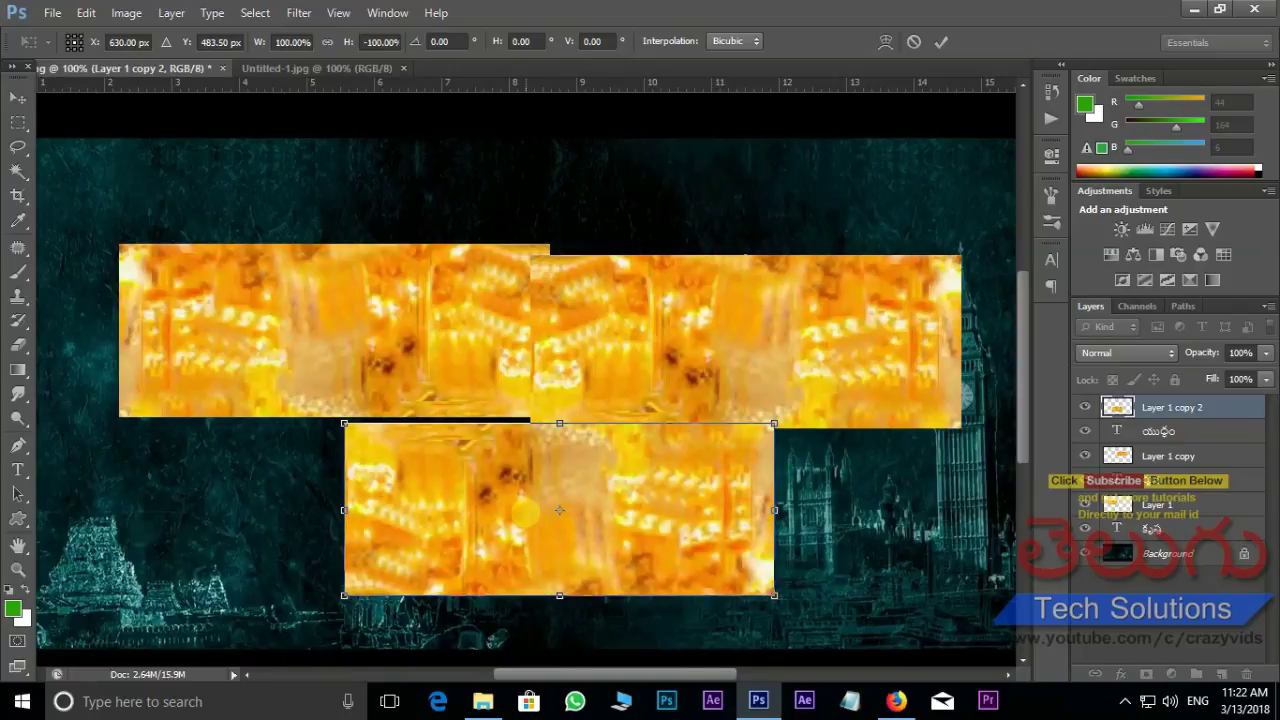
key("Return")
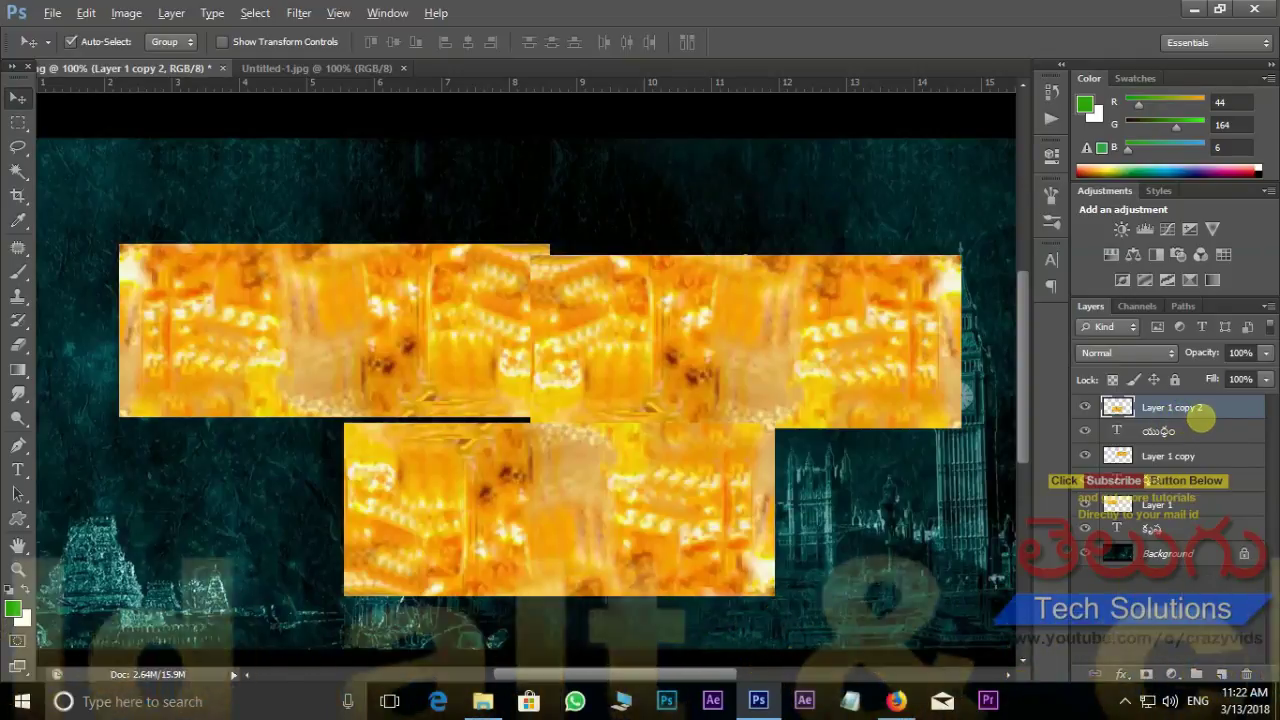
- Clip each of the three gold layers to the Telugu text layer beneath it
left_click(1202, 419, "alt")
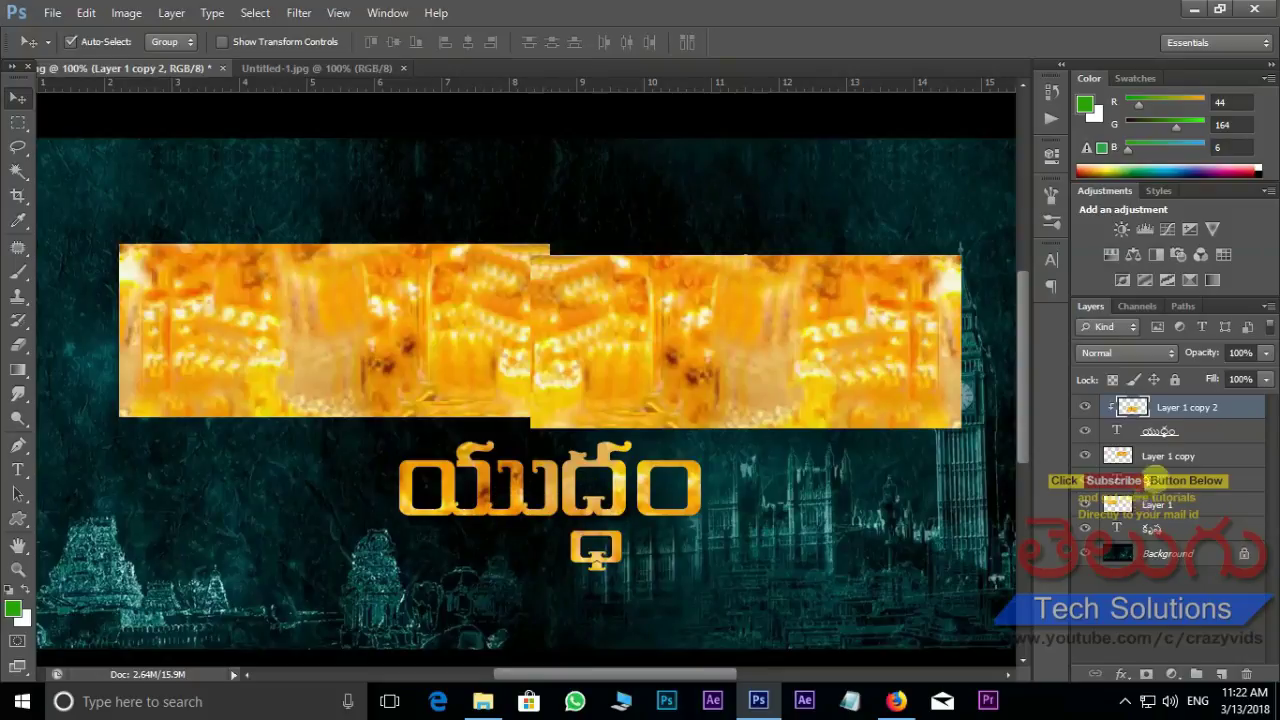
left_click(1206, 466, "alt")
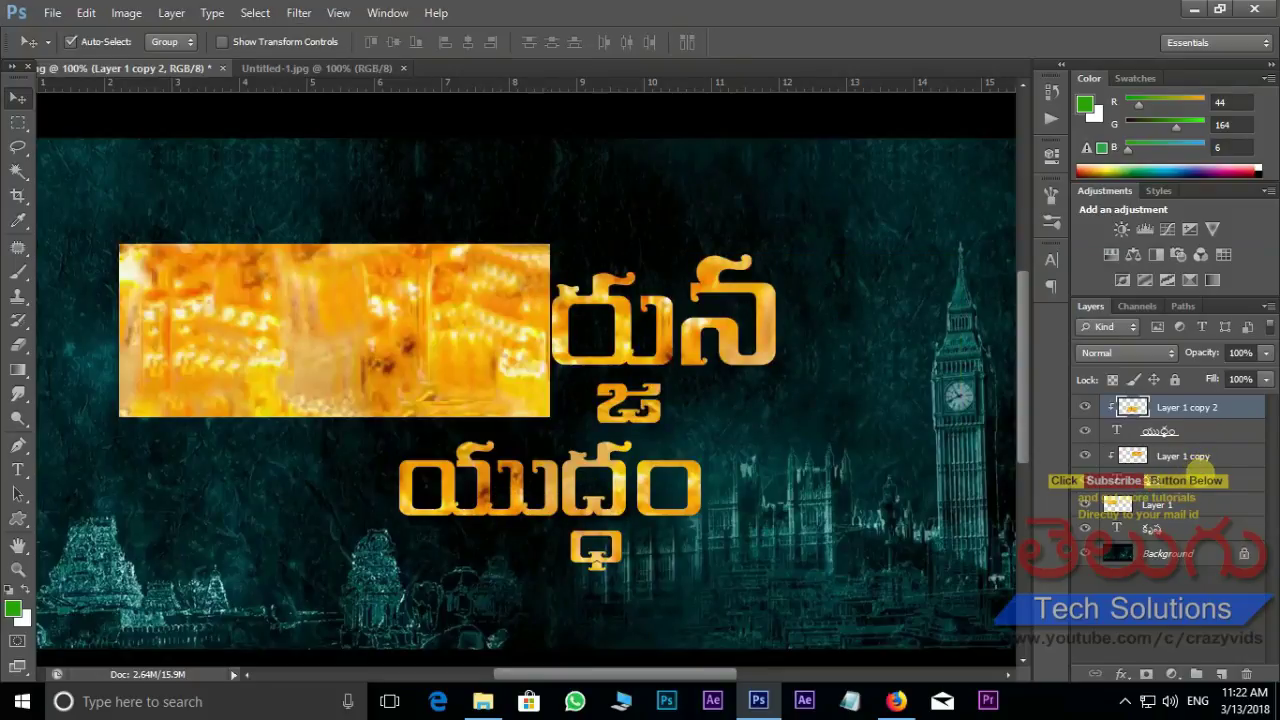
left_click(1196, 515, "alt")
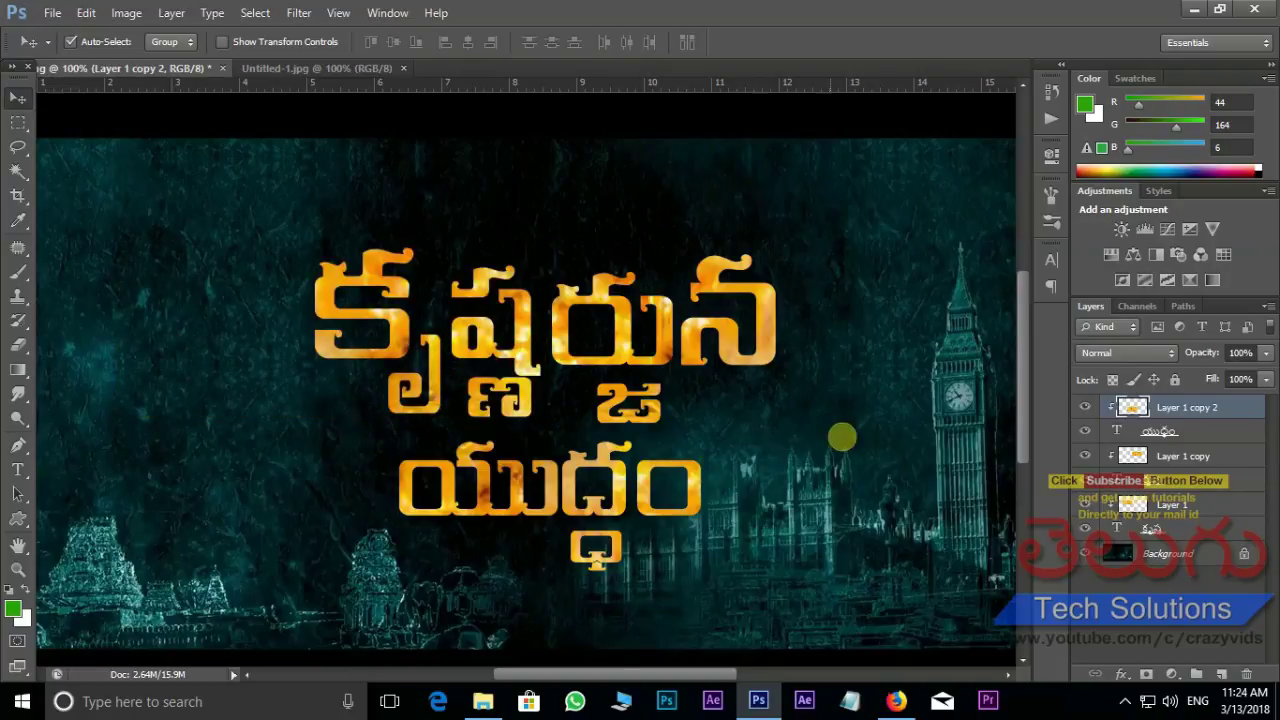
left_click(1152, 528)
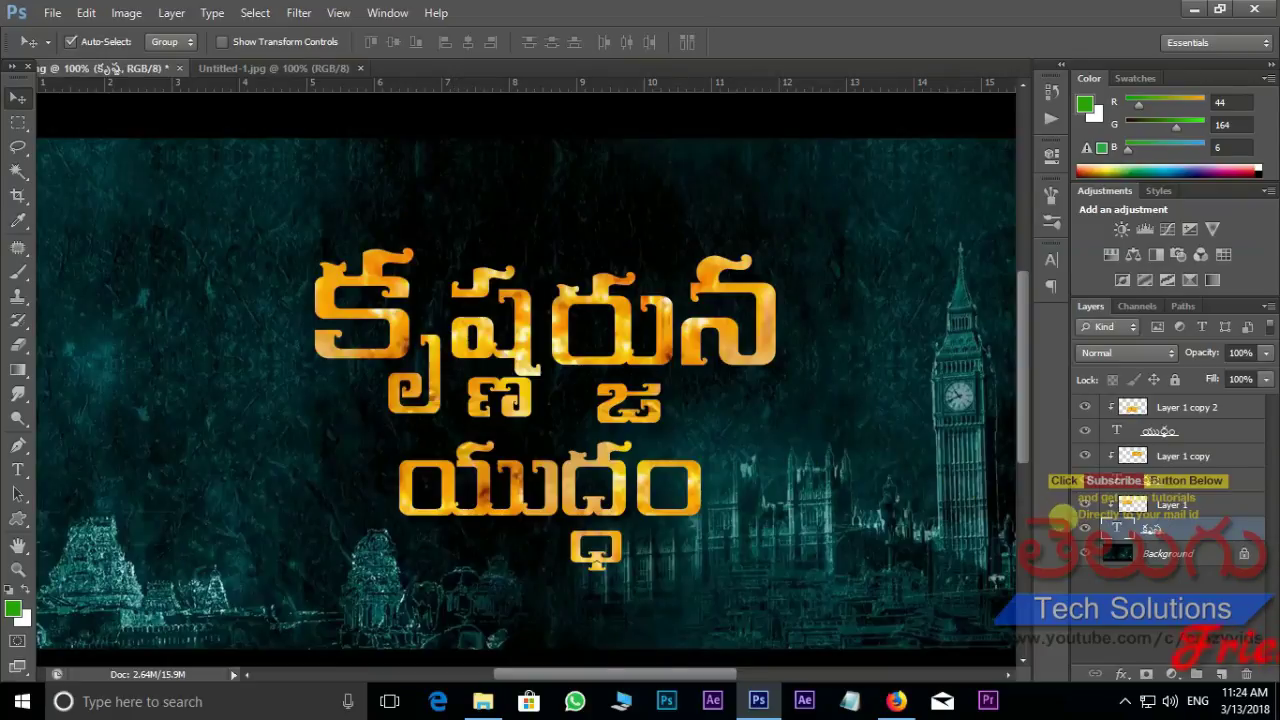
- Add a drop shadow to the lowest text layer with Normal blend mode and dark red colour
right_click(1150, 525)
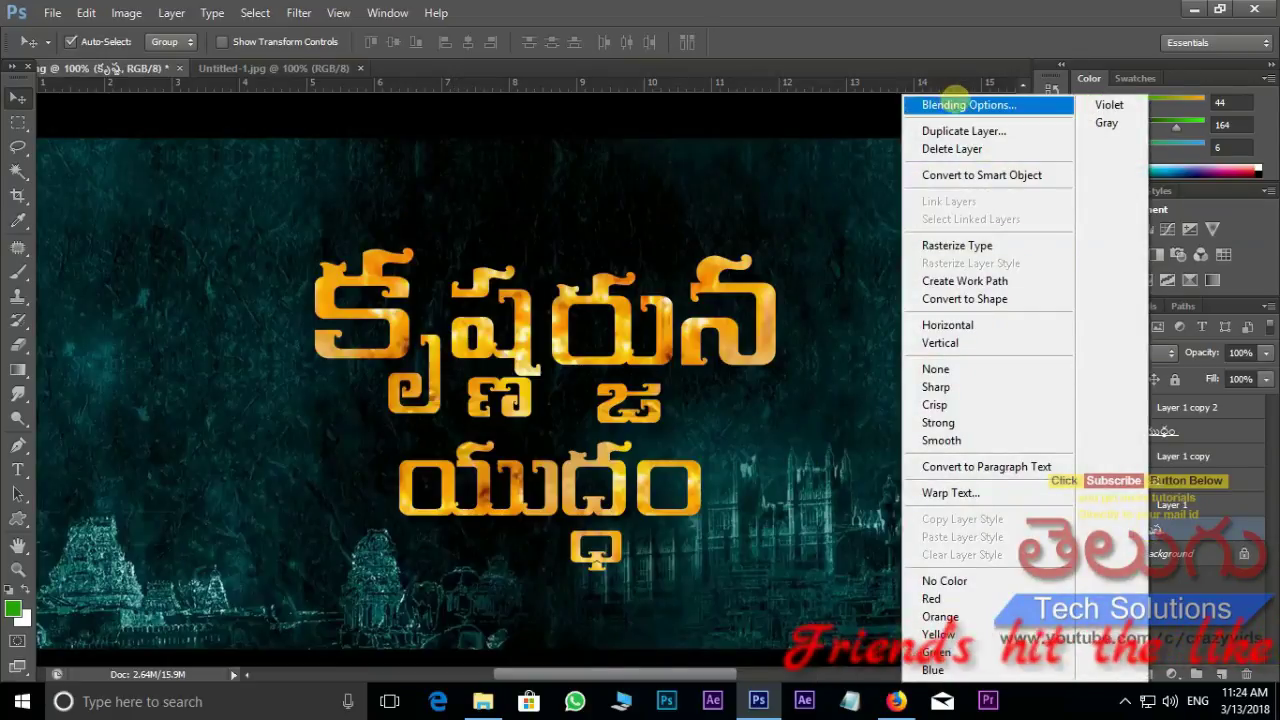
left_click(968, 105)
left_click_drag(862, 238, 1038, 94)
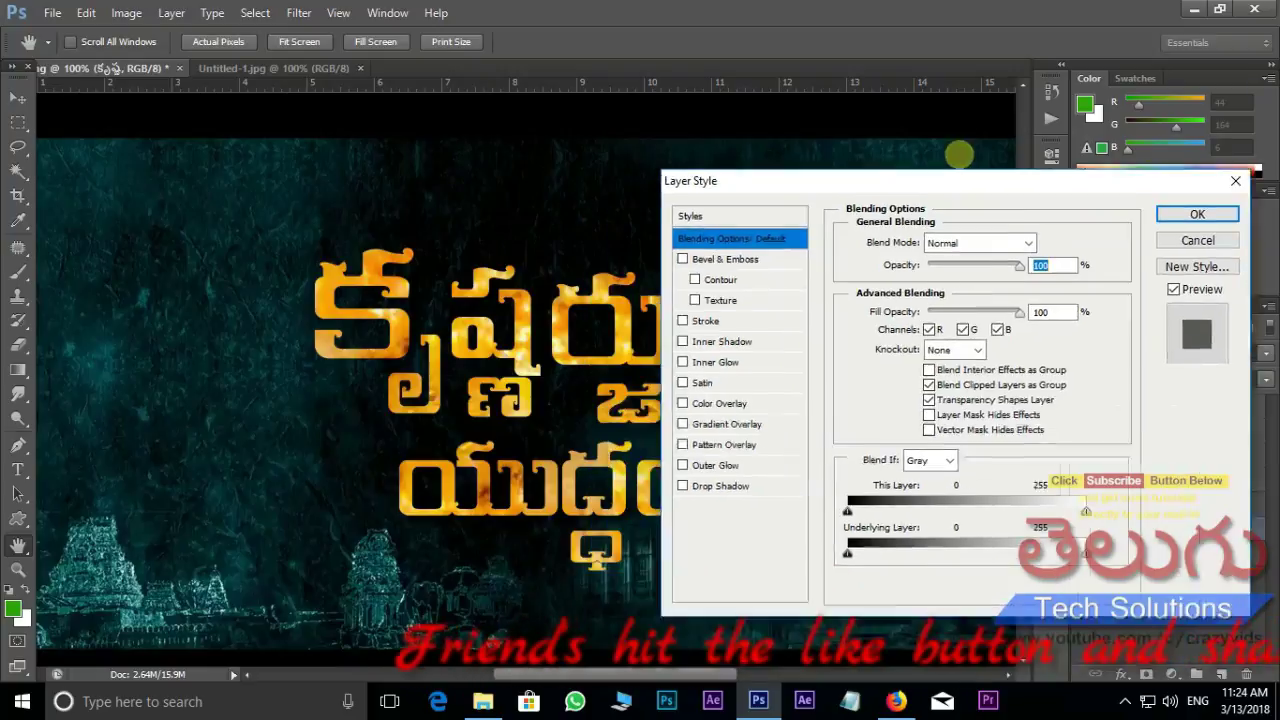
left_click(825, 394)
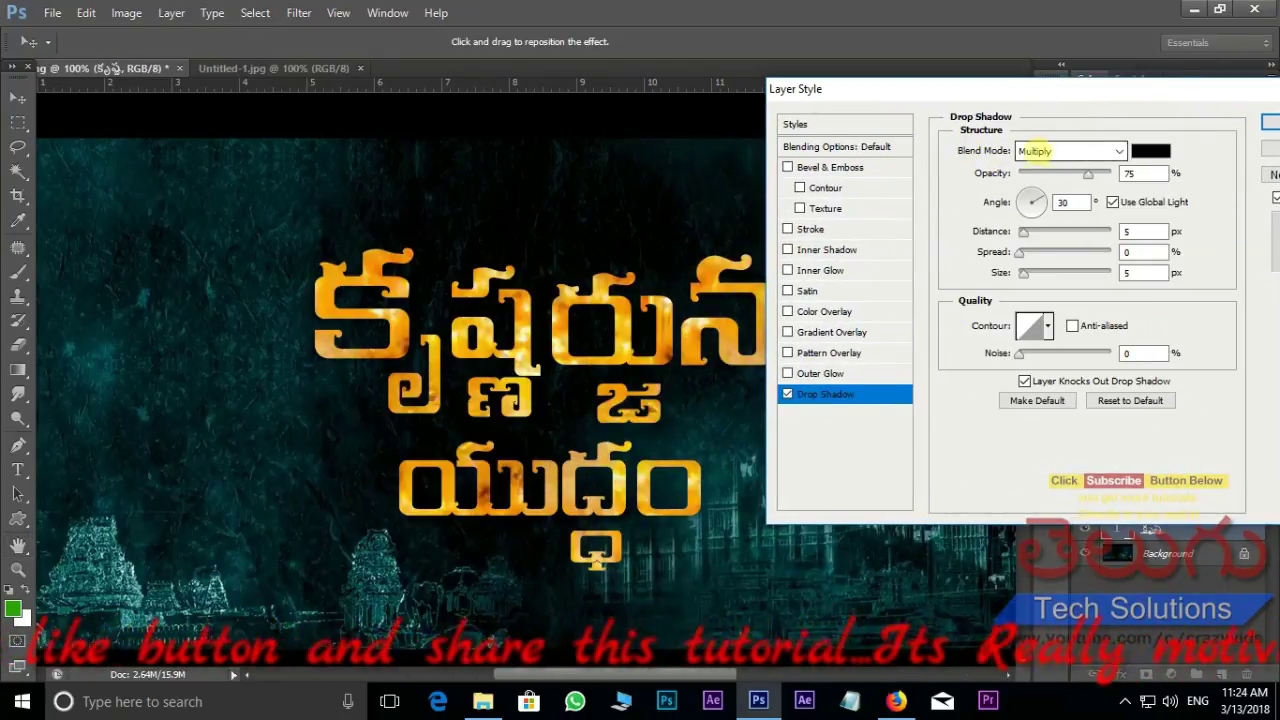
left_click(1119, 150)
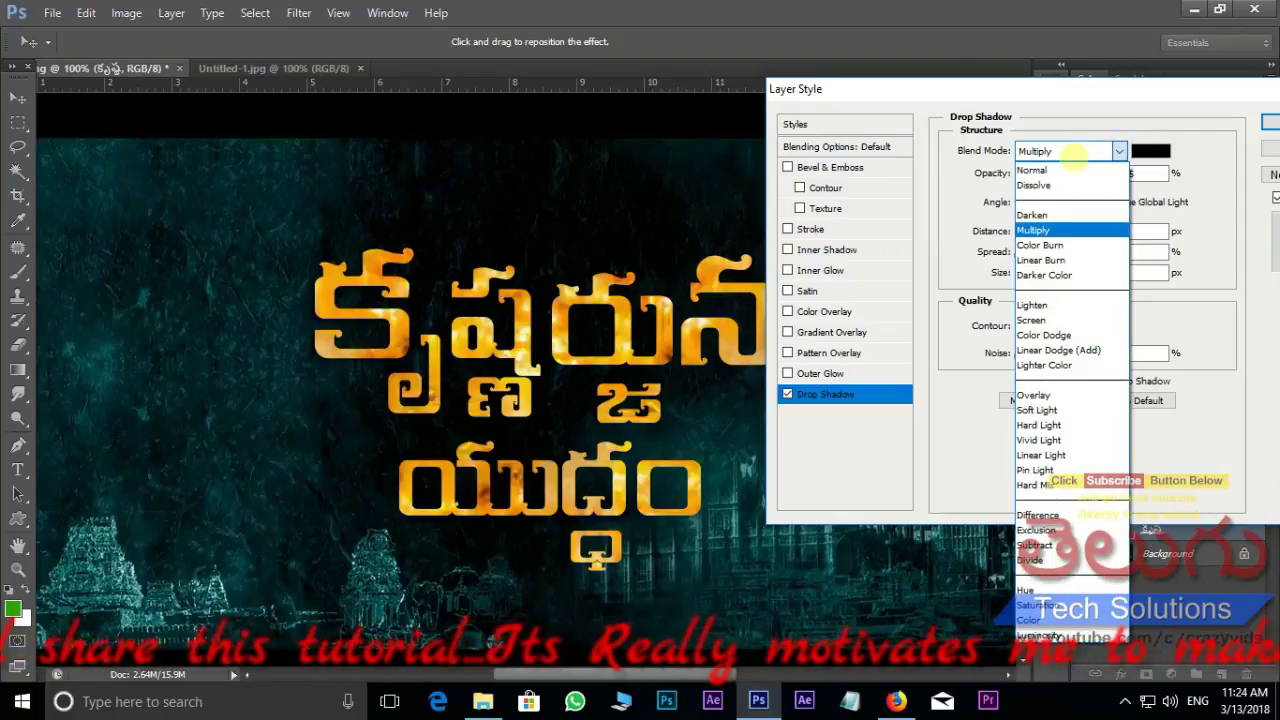
left_click(1031, 170)
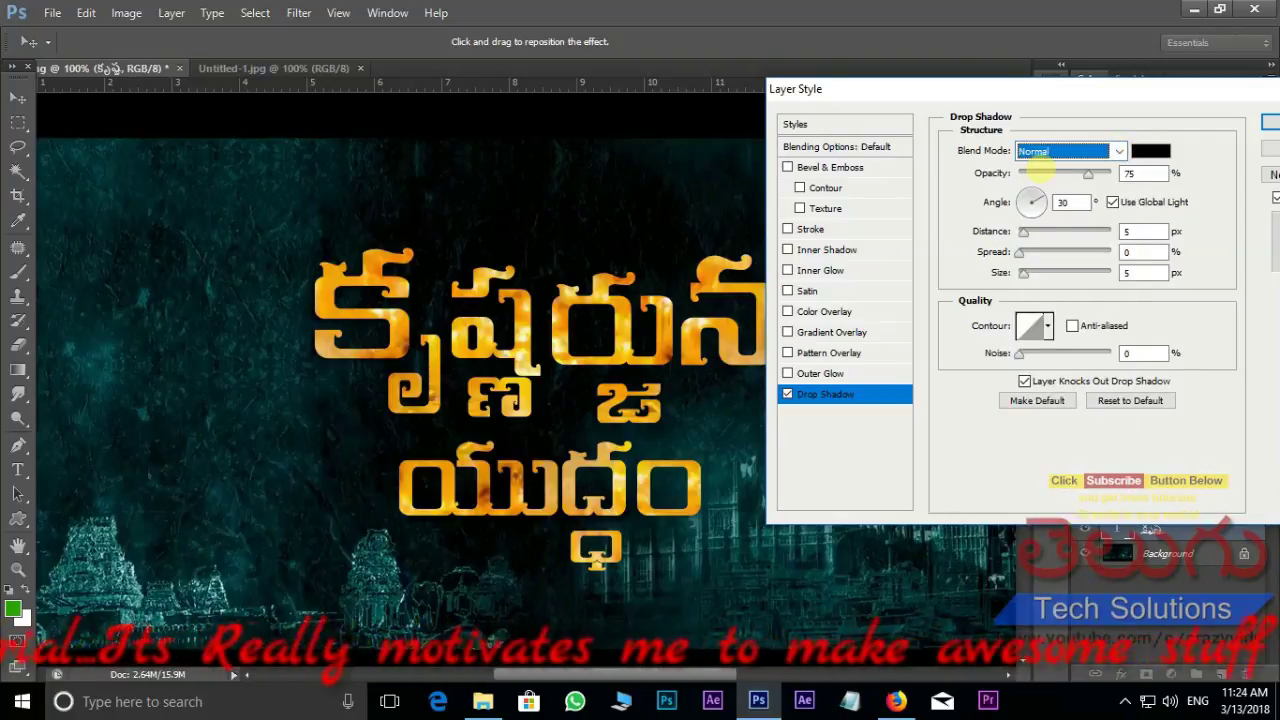
left_click(1150, 150)
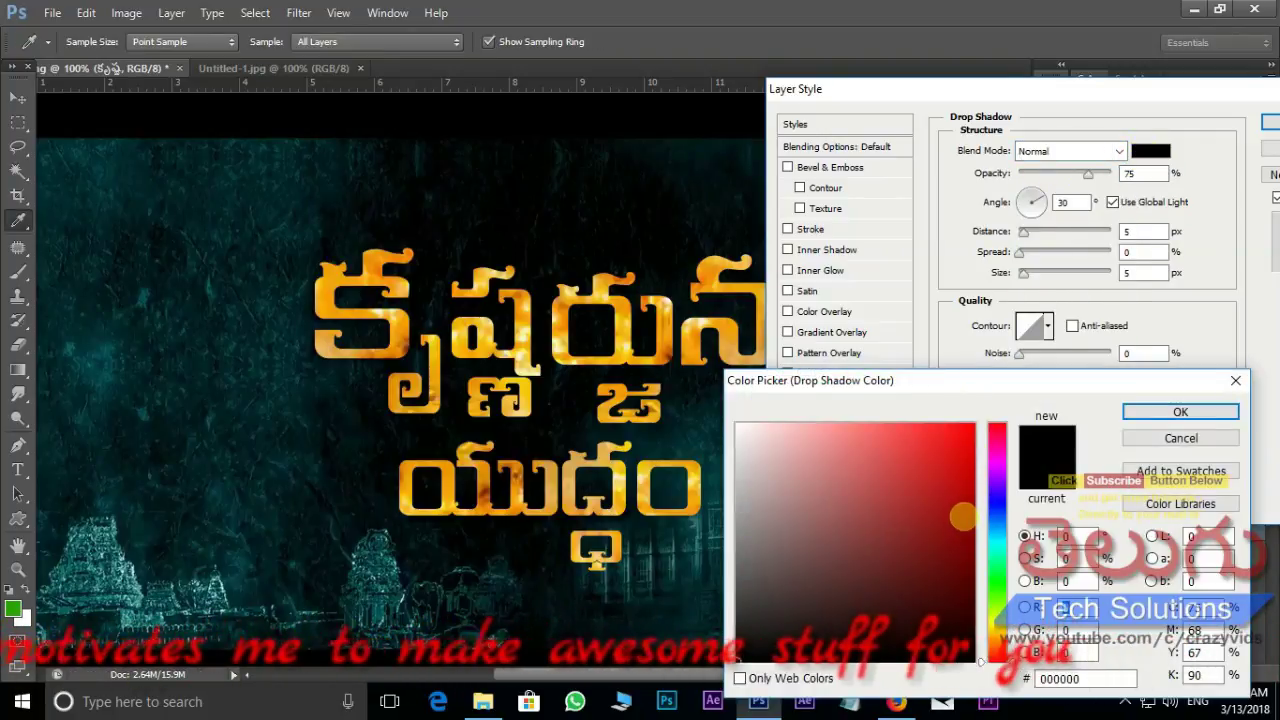
left_click(975, 514)
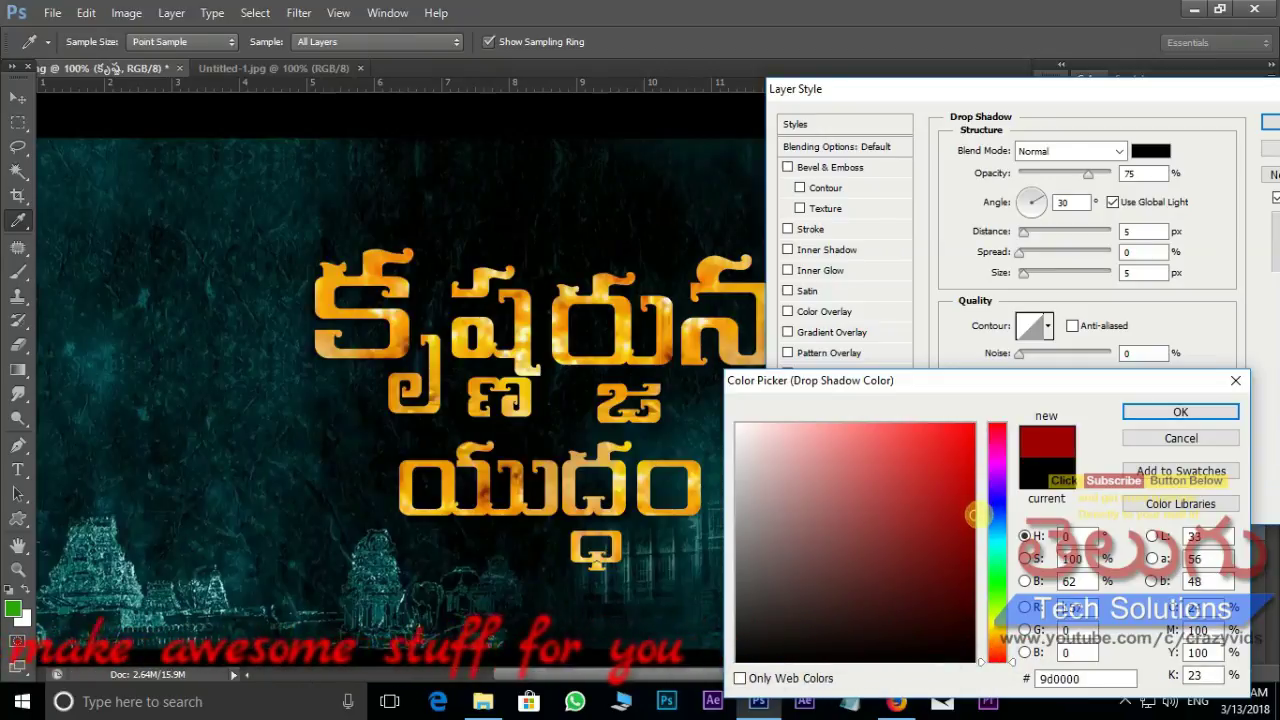
left_click_drag(975, 514, 973, 516)
left_click(1200, 412)
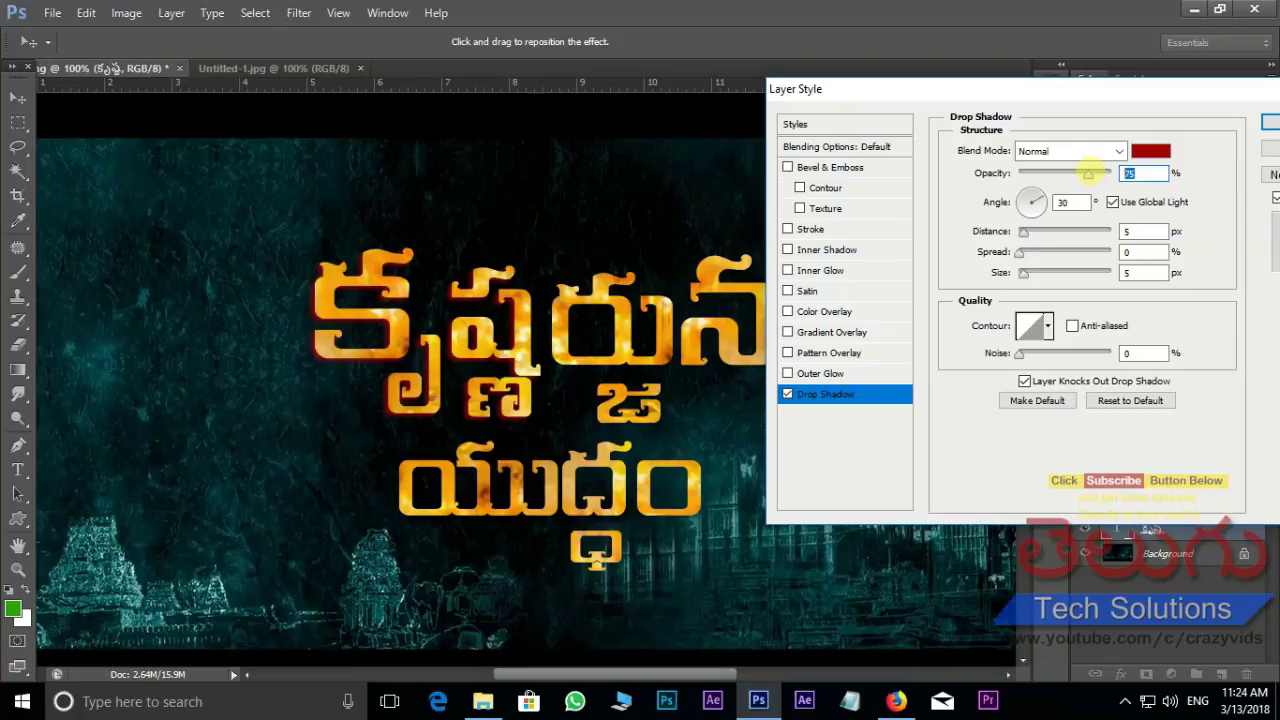
- Set the shadow to 100% opacity, 149° angle and 10 px distance, and apply
type("100")
left_click_drag(1021, 191, 1029, 232)
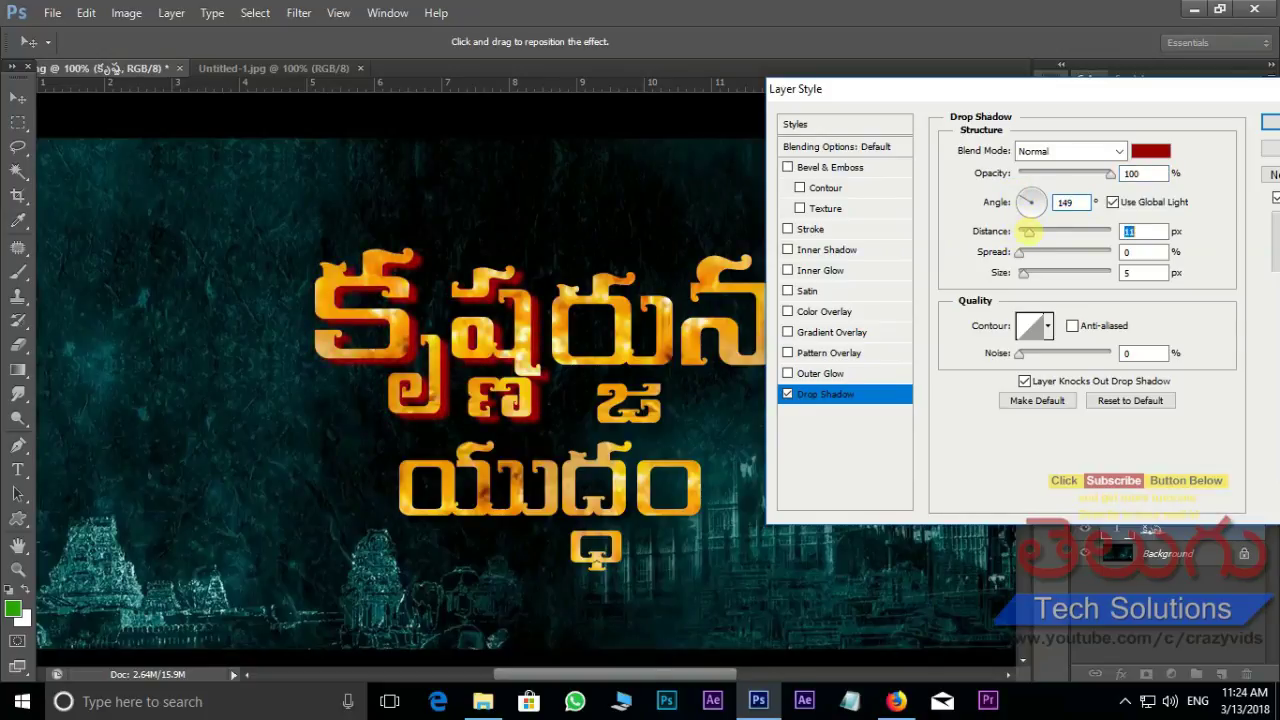
type("1")
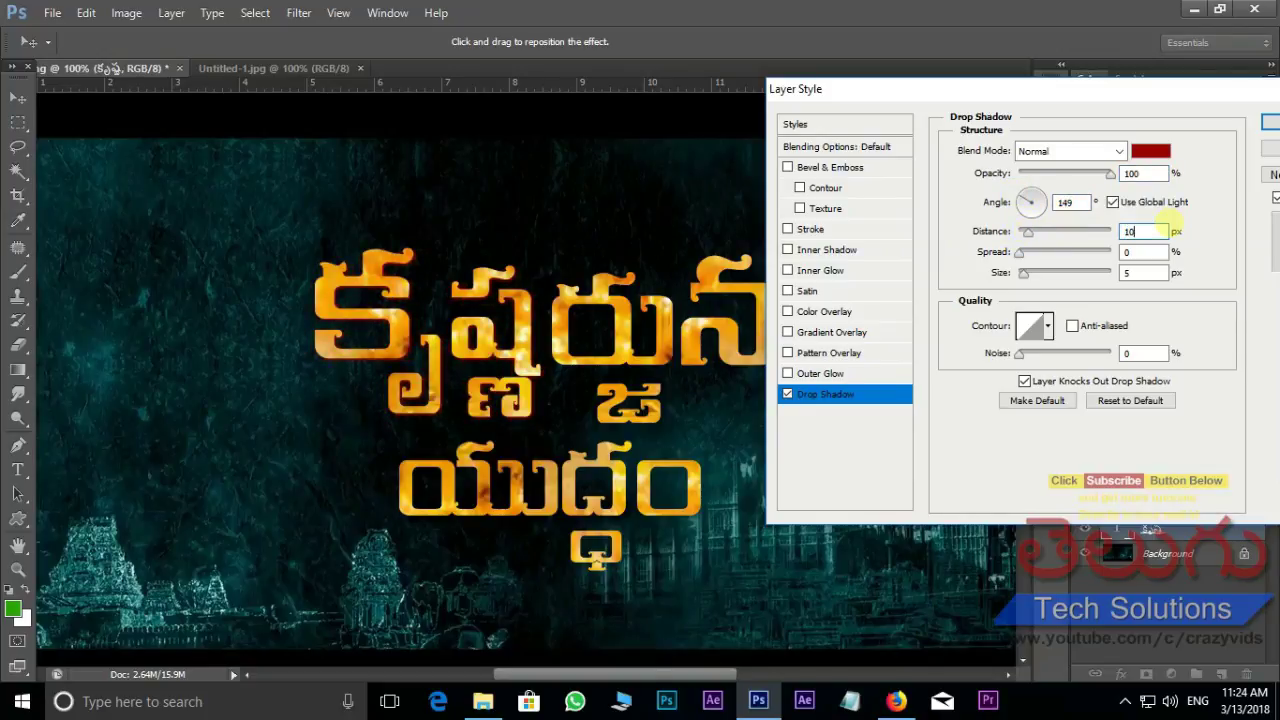
type("0")
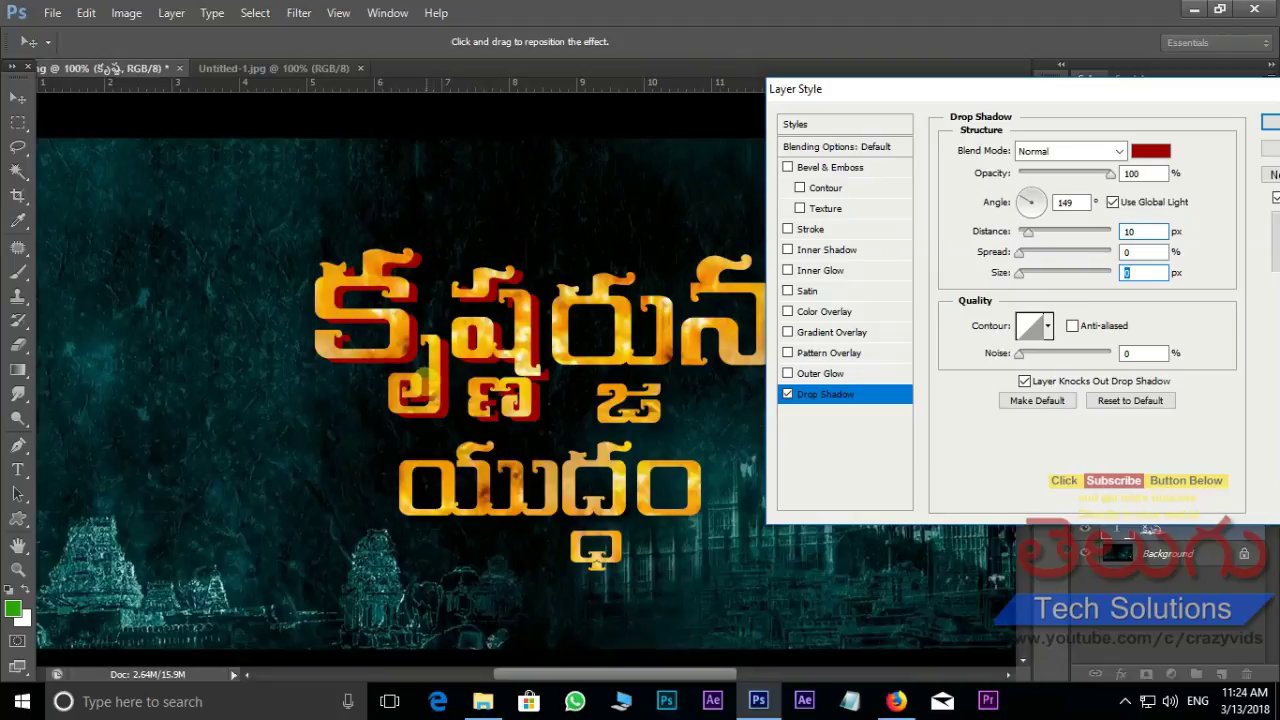
left_click_drag(1150, 108, 1037, 91)
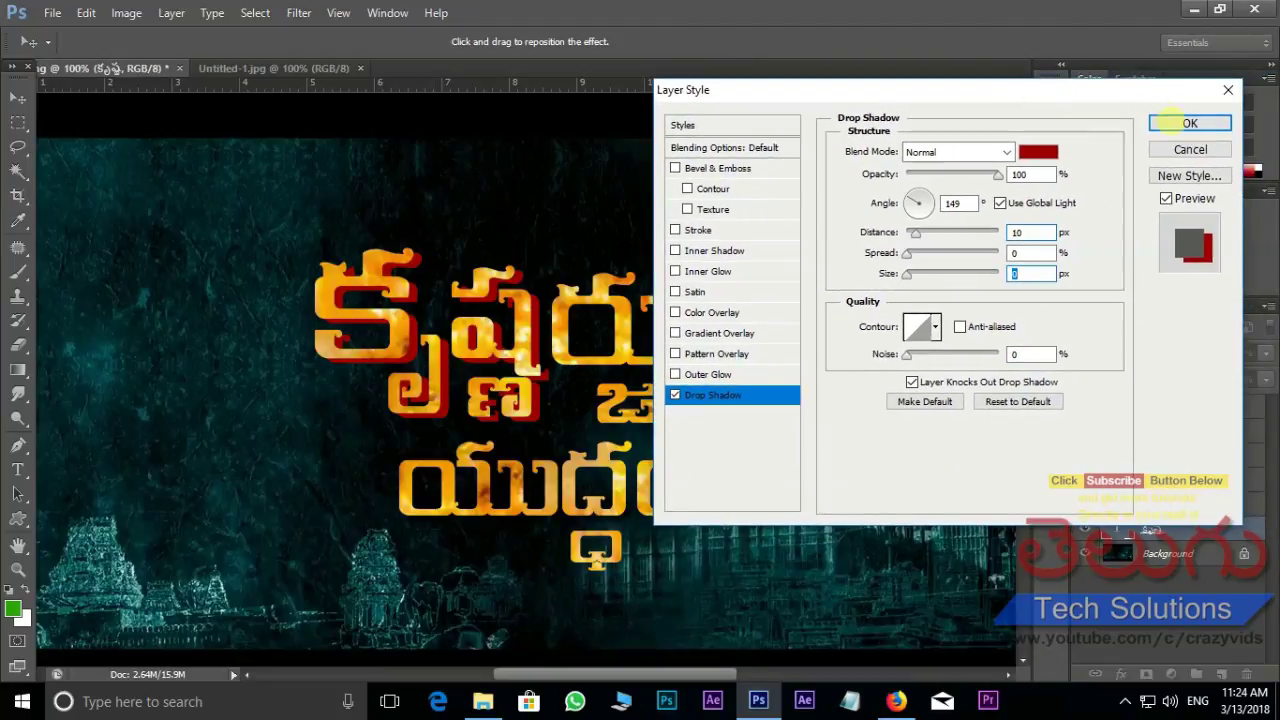
left_click(1176, 121)
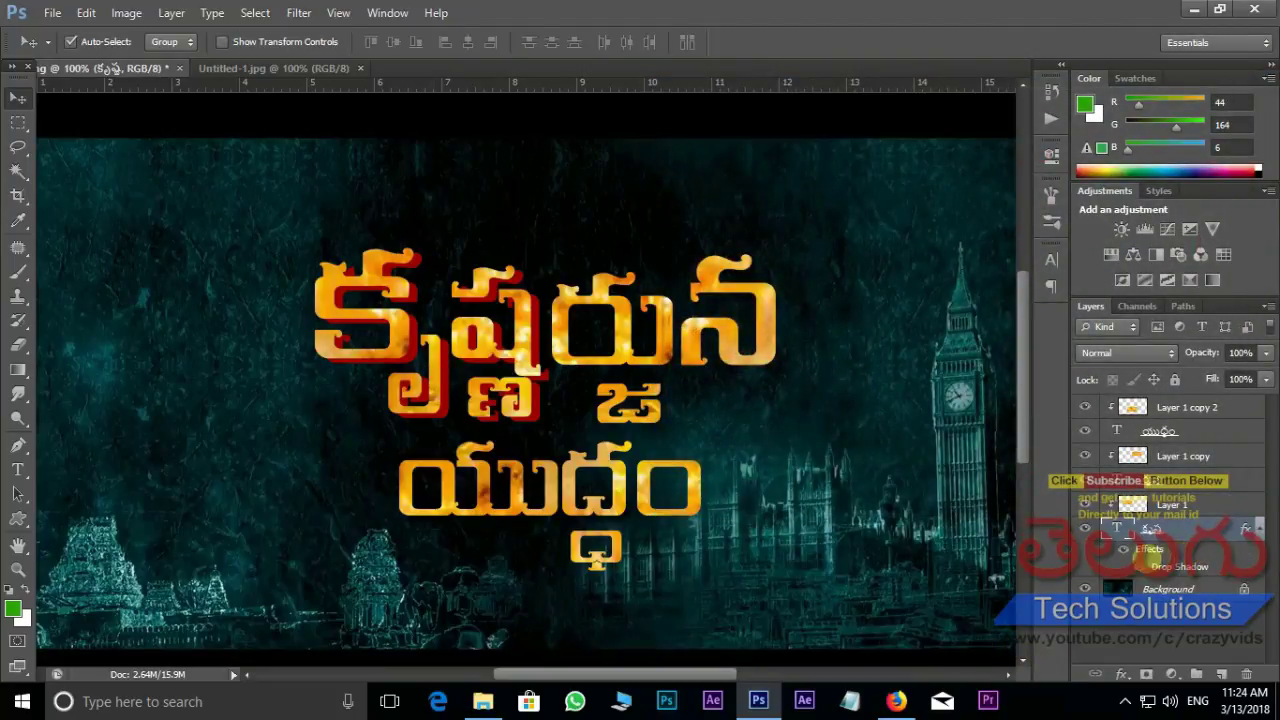
- Copy the red drop shadow layer style and paste it onto the two other Telugu text layers
right_click(1152, 548)
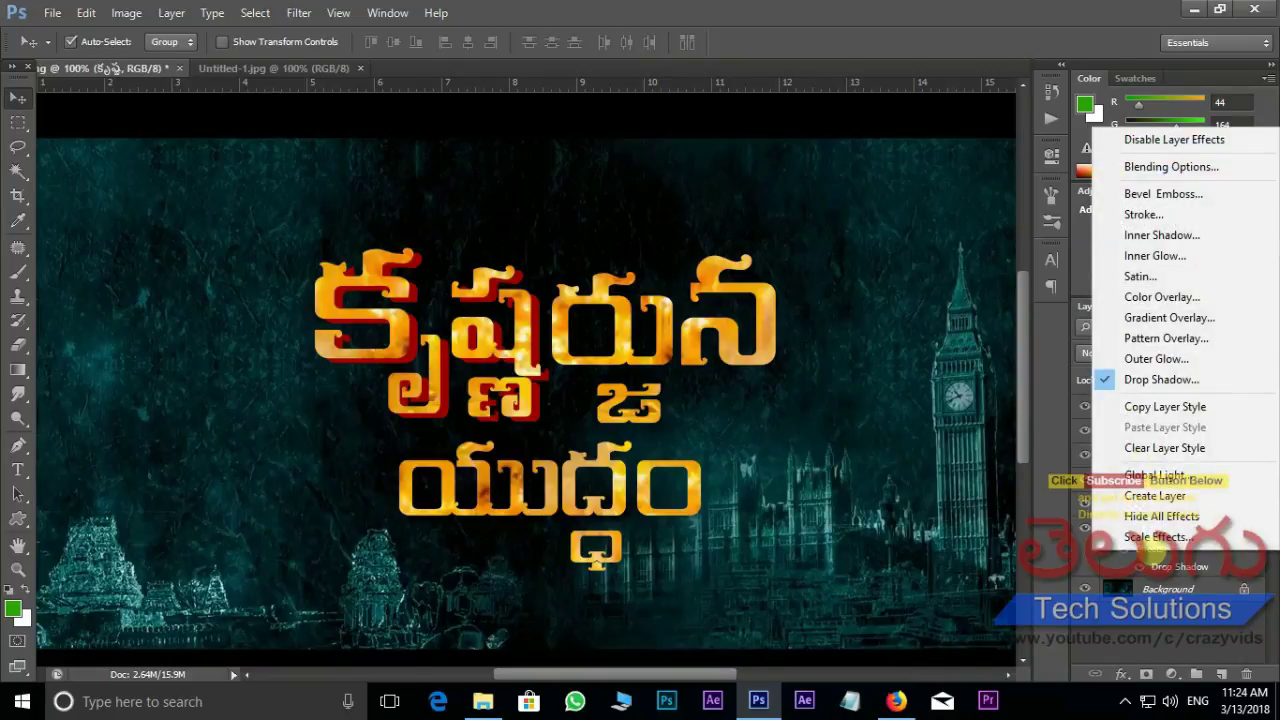
left_click(1165, 406)
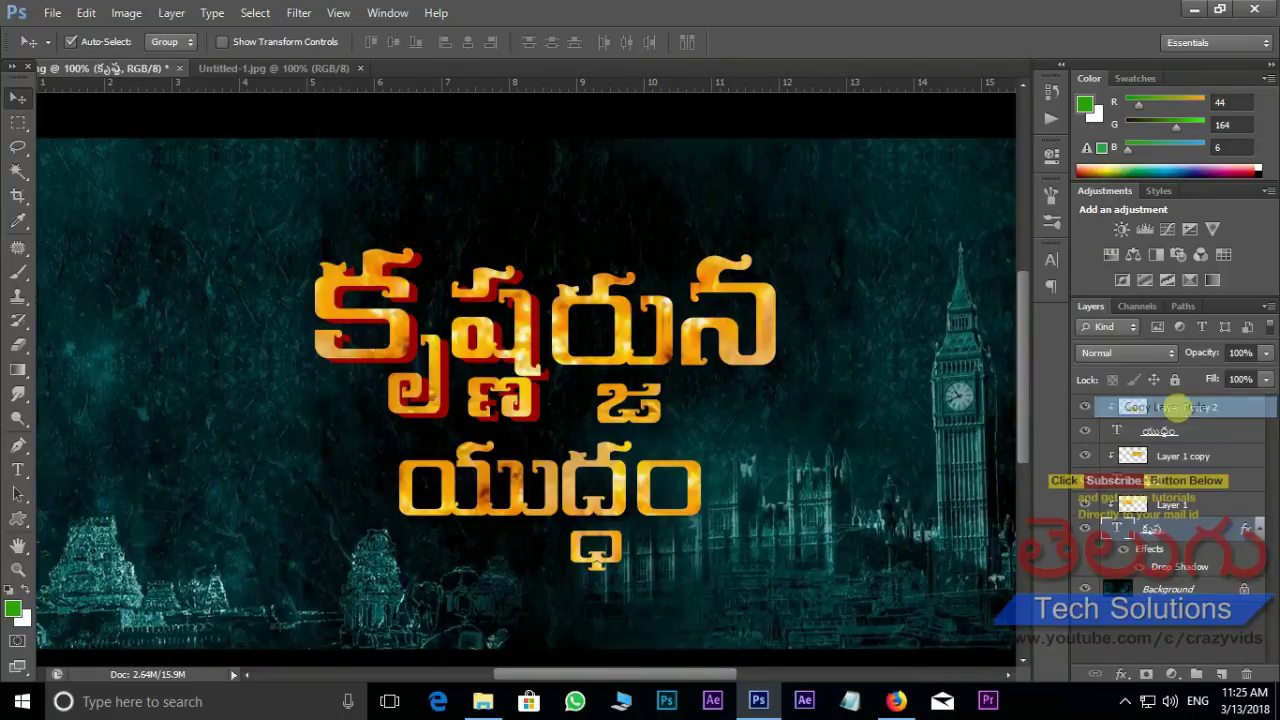
left_click(1158, 479)
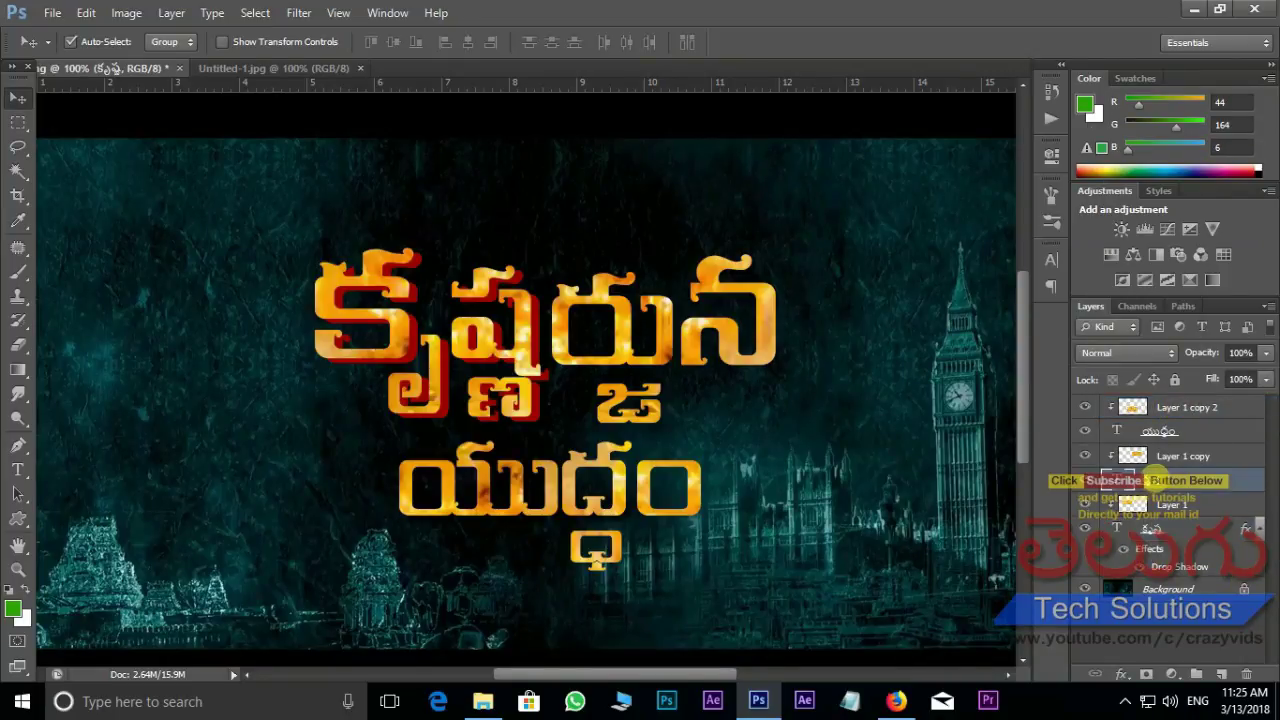
right_click(1152, 480)
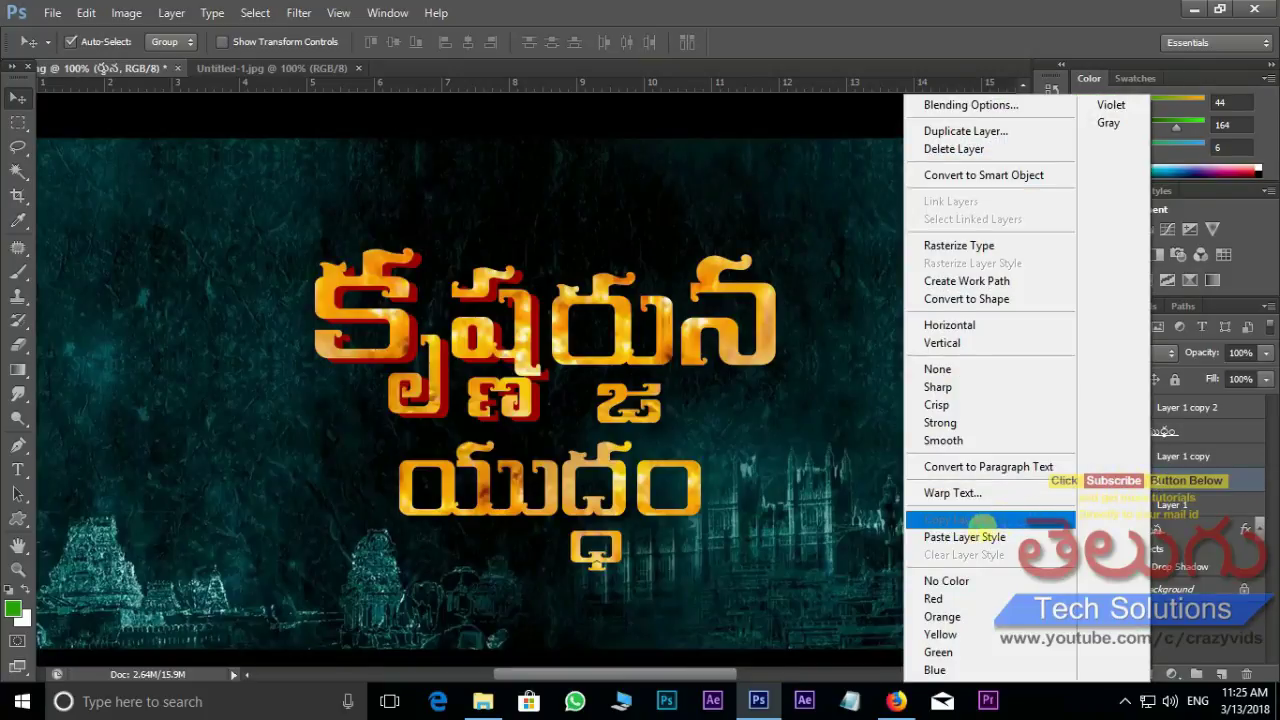
left_click(964, 537)
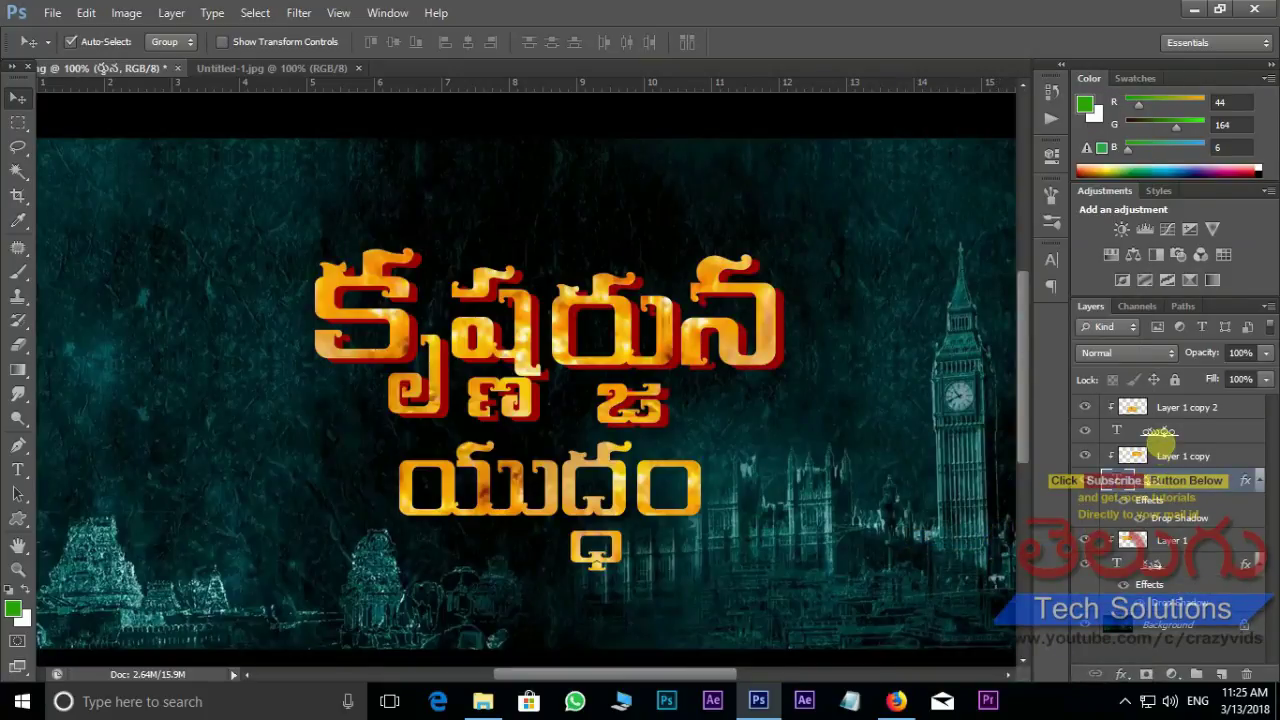
left_click(1160, 431)
right_click(1160, 431)
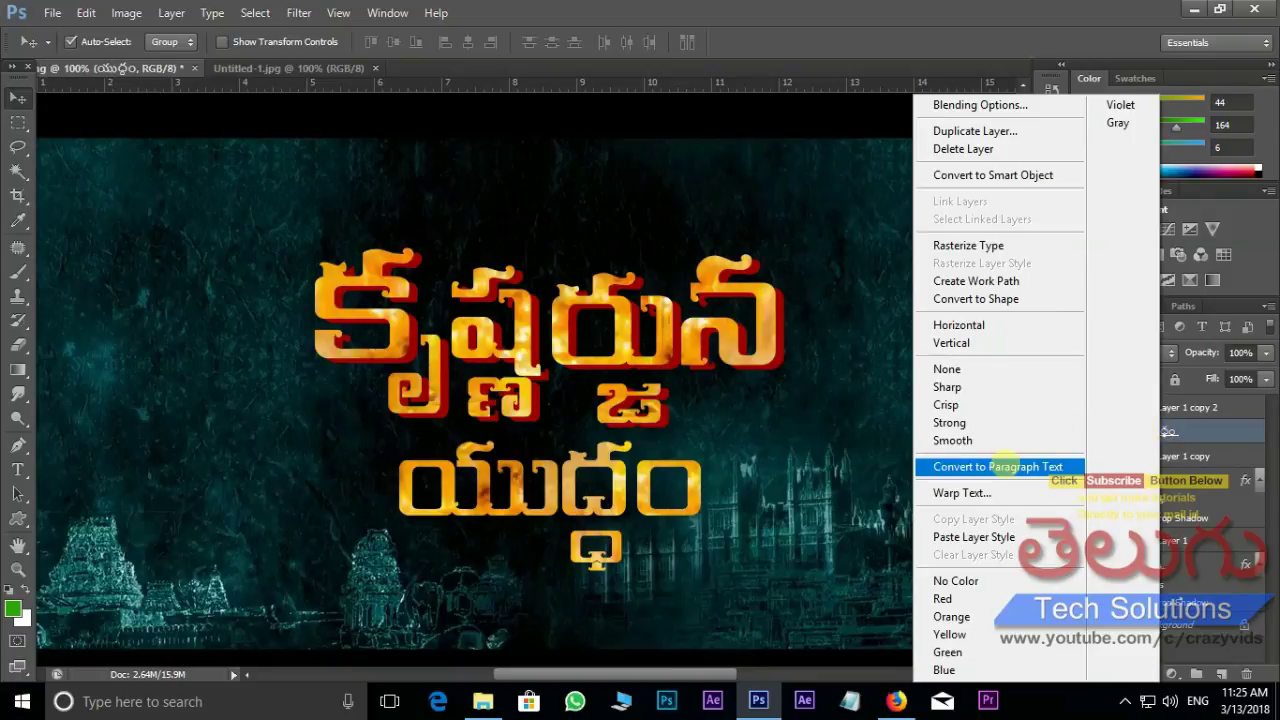
left_click(975, 537)
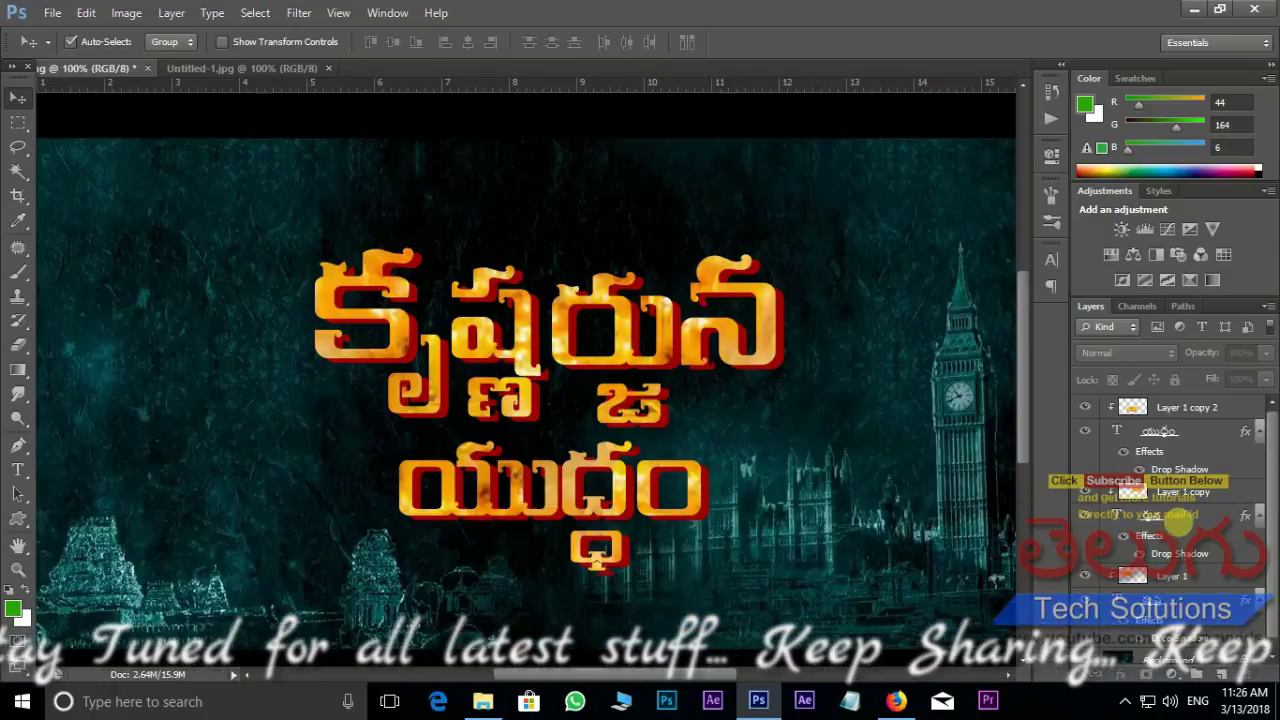
- Reopen the title text layer's Drop Shadow settings and swing the shadow angle toward 143°
left_click(1160, 516)
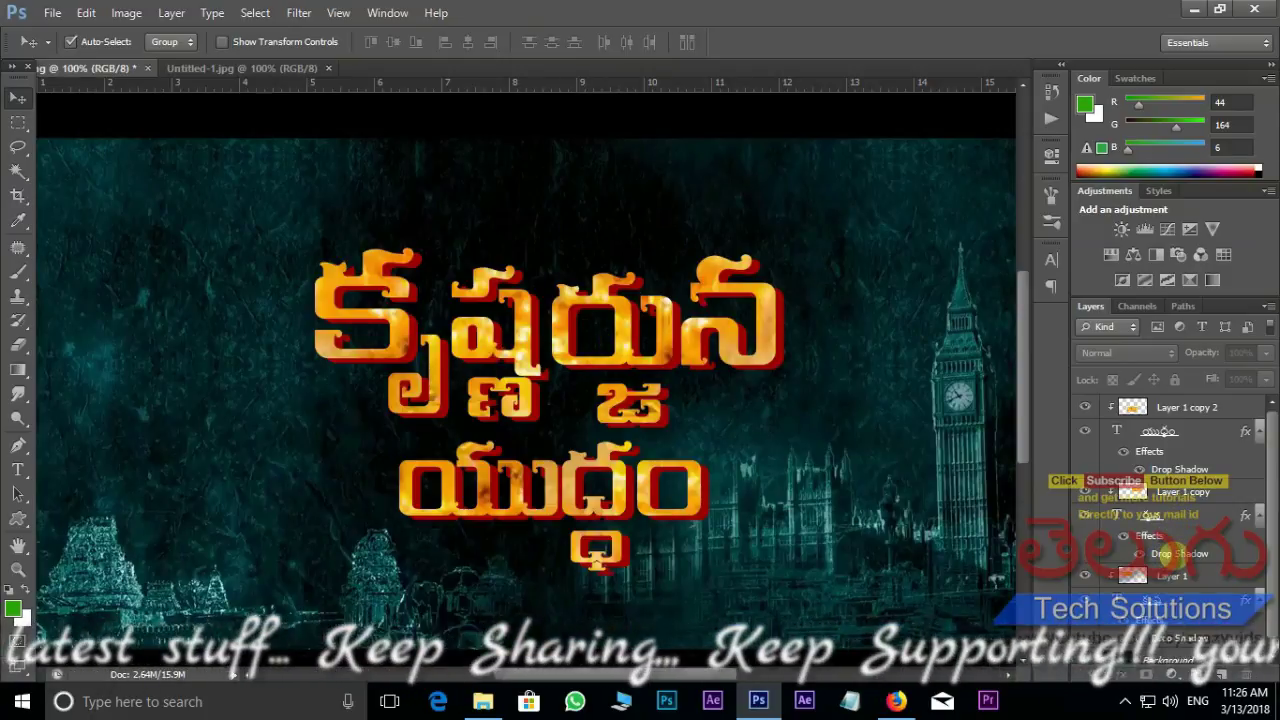
double_click(1180, 553)
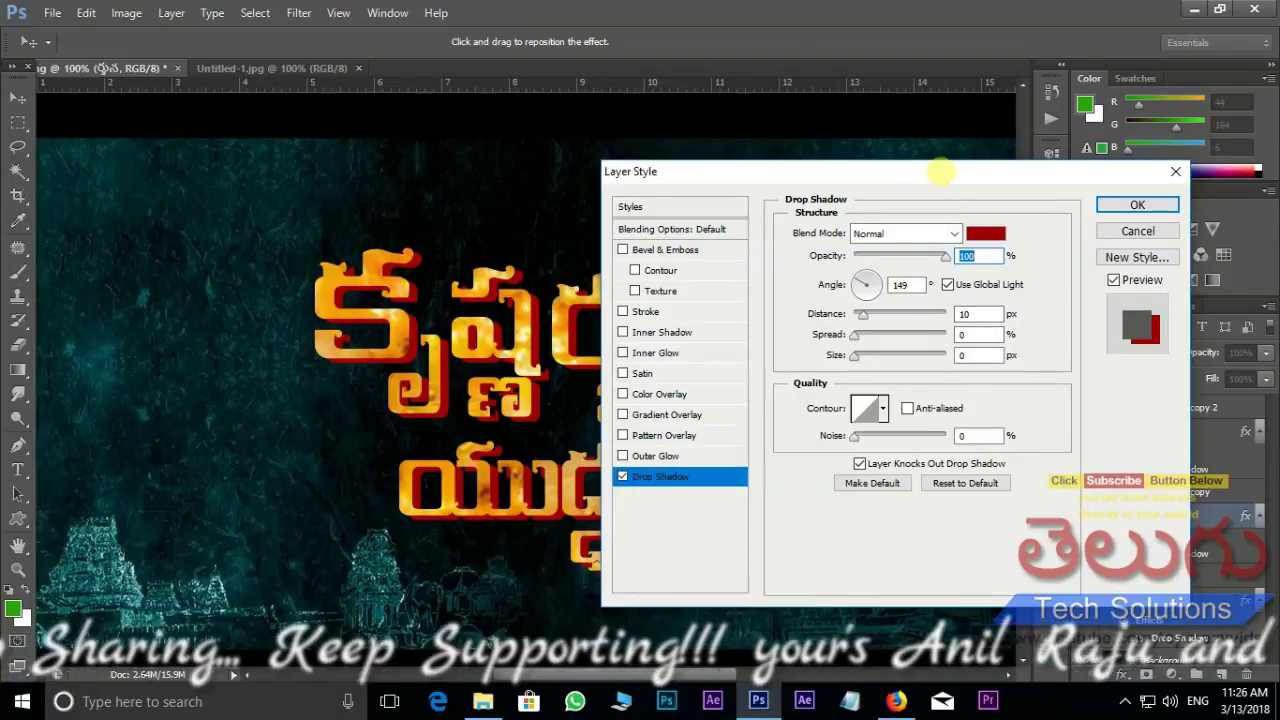
left_click_drag(930, 172, 1019, 152)
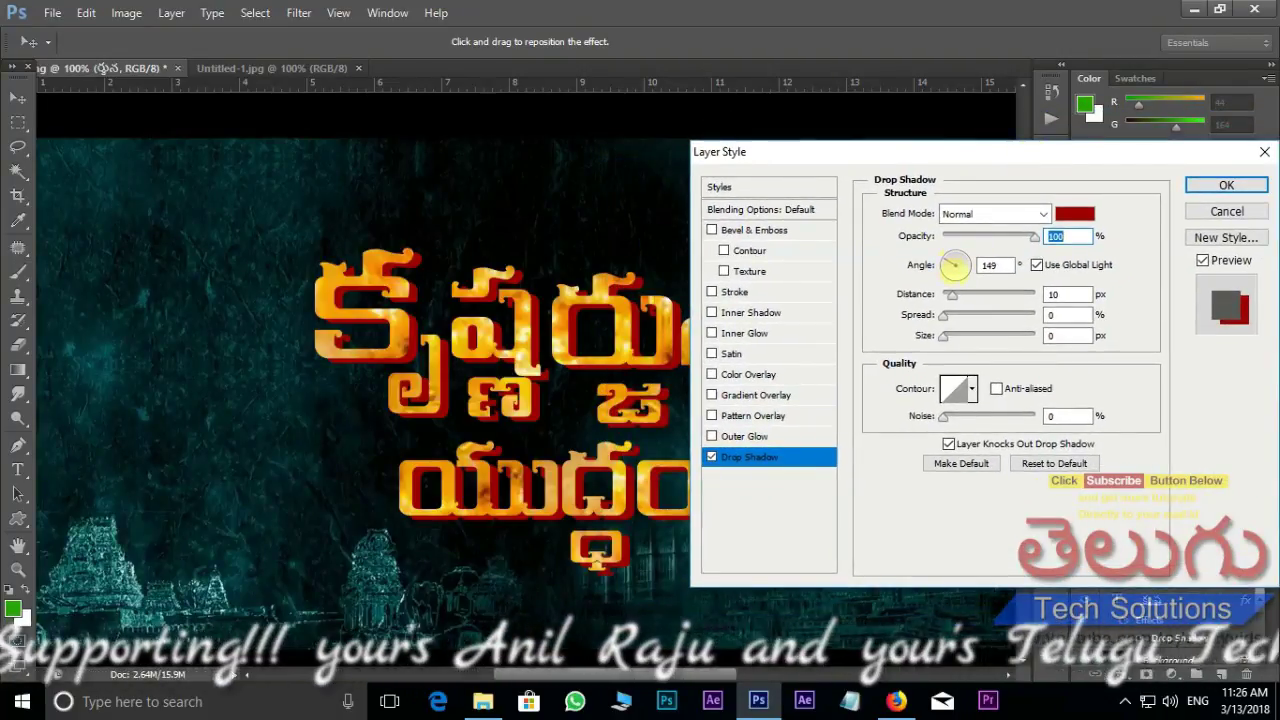
left_click_drag(991, 161, 1043, 177)
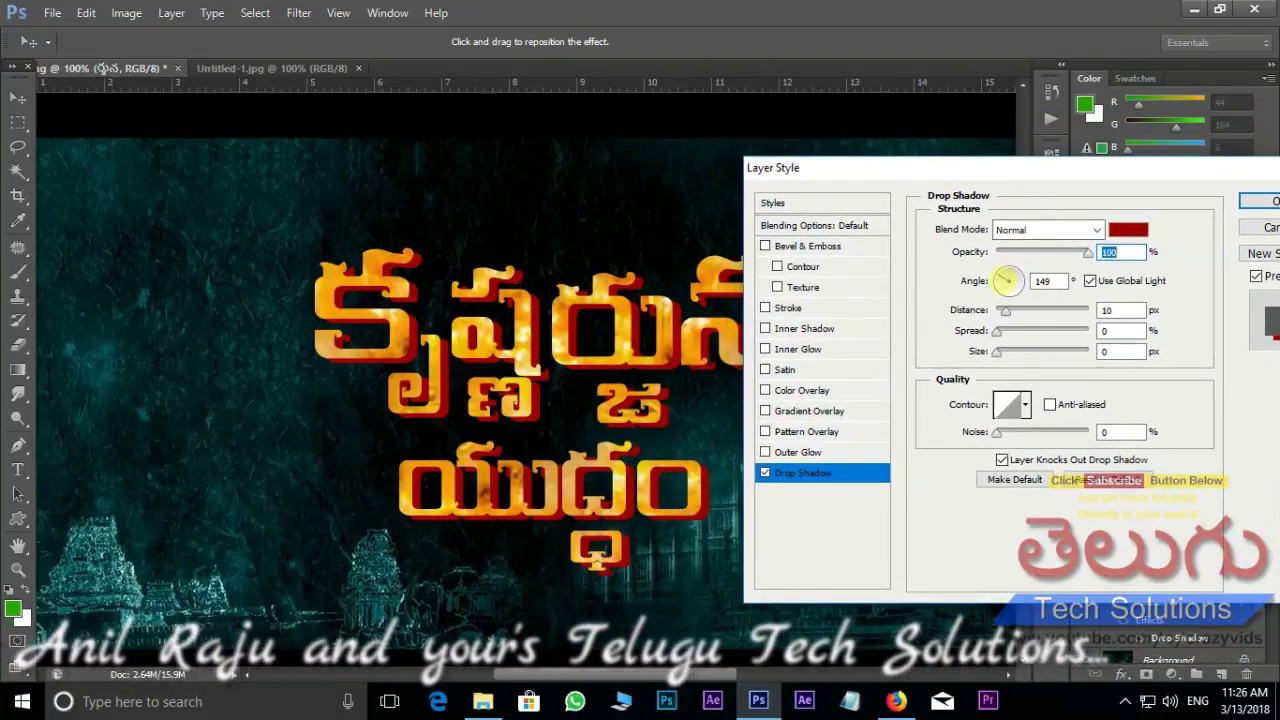
left_click_drag(1008, 284, 1012, 279)
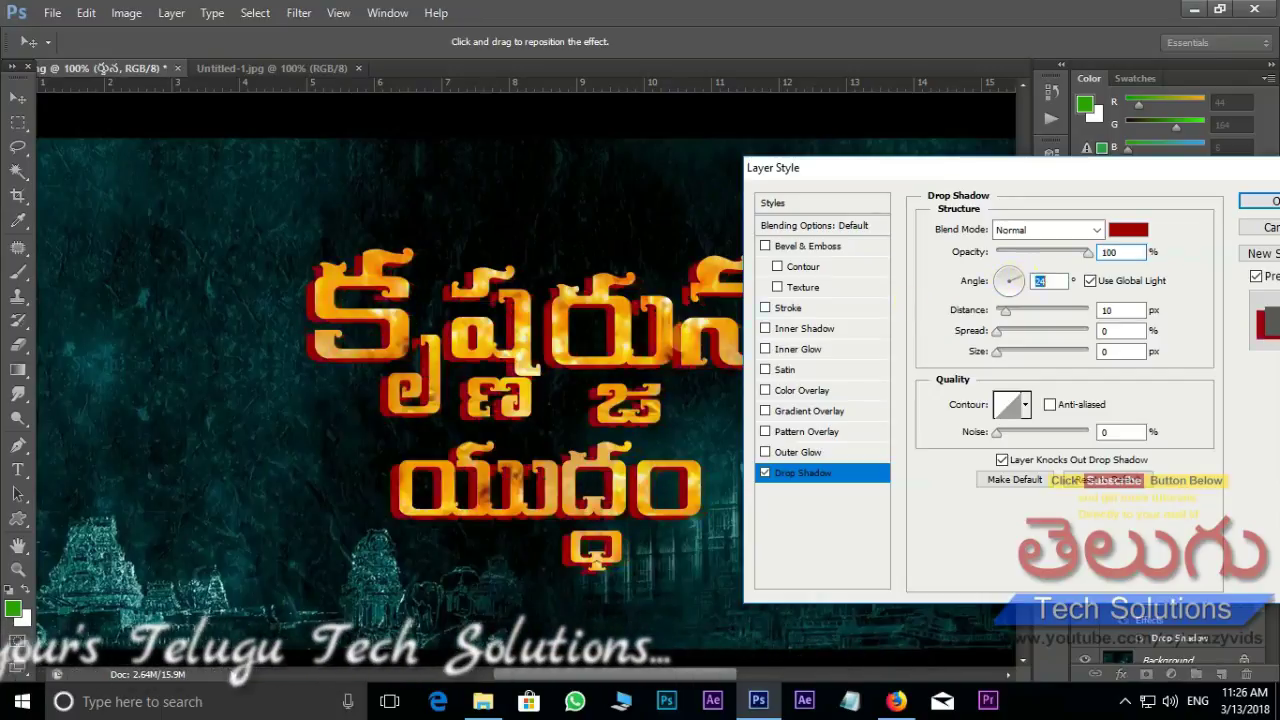
left_click_drag(431, 324, 490, 462)
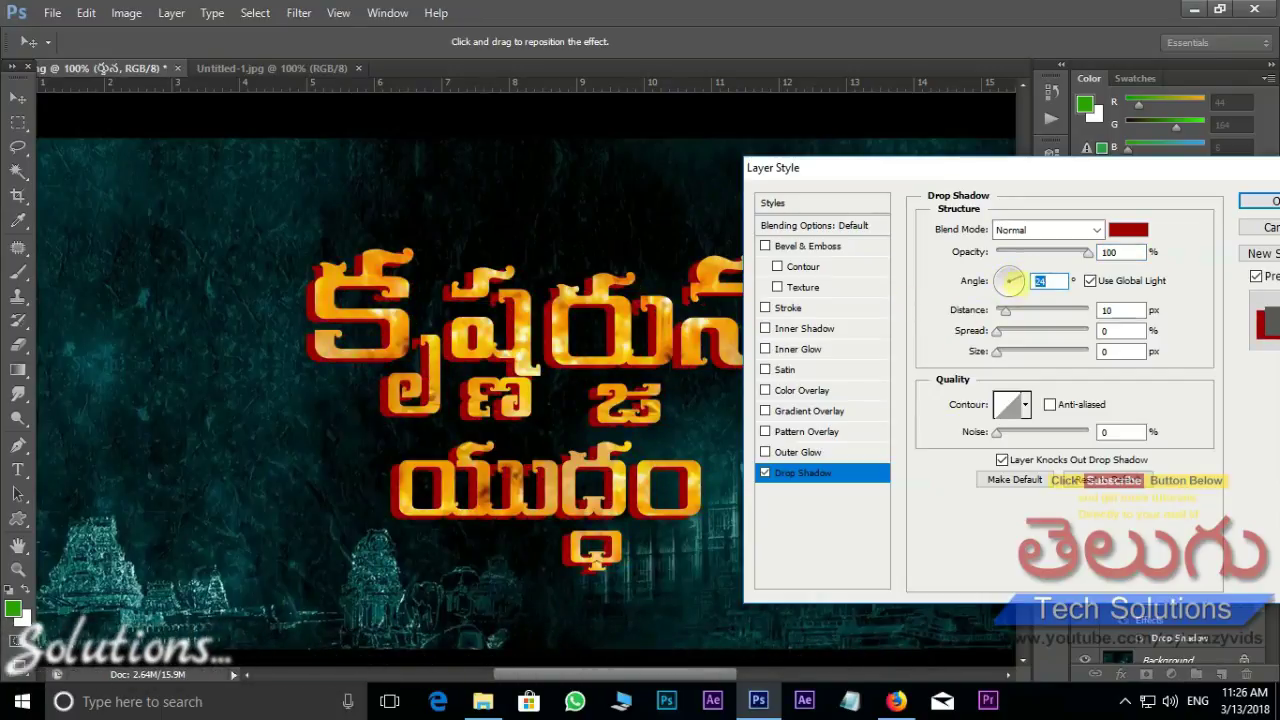
left_click(1008, 281)
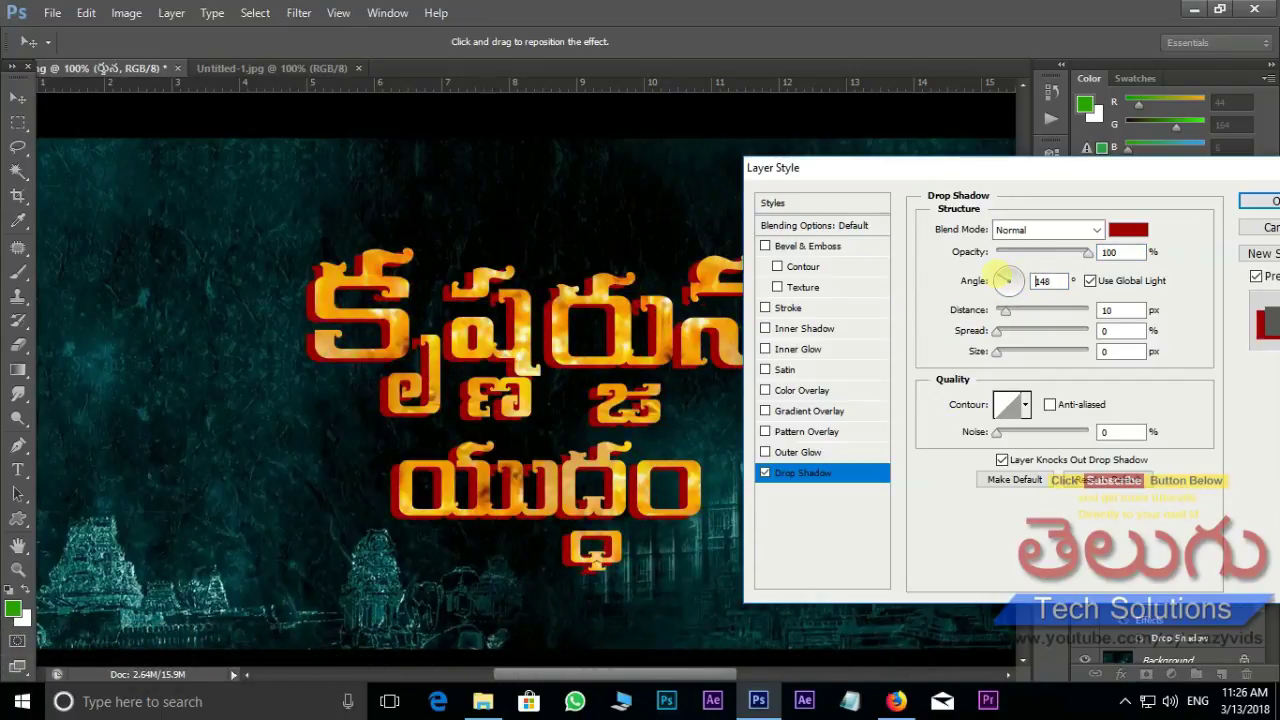
left_click_drag(1006, 280, 1002, 292)
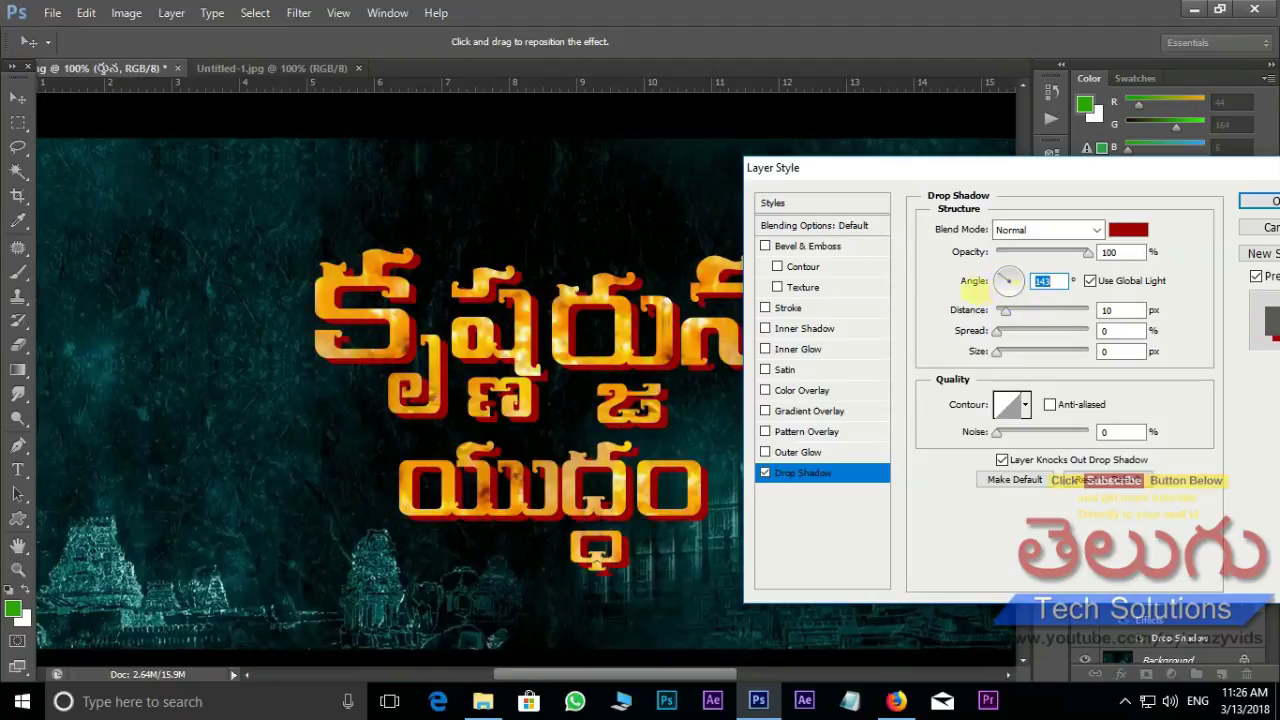
left_click_drag(1158, 173, 1136, 205)
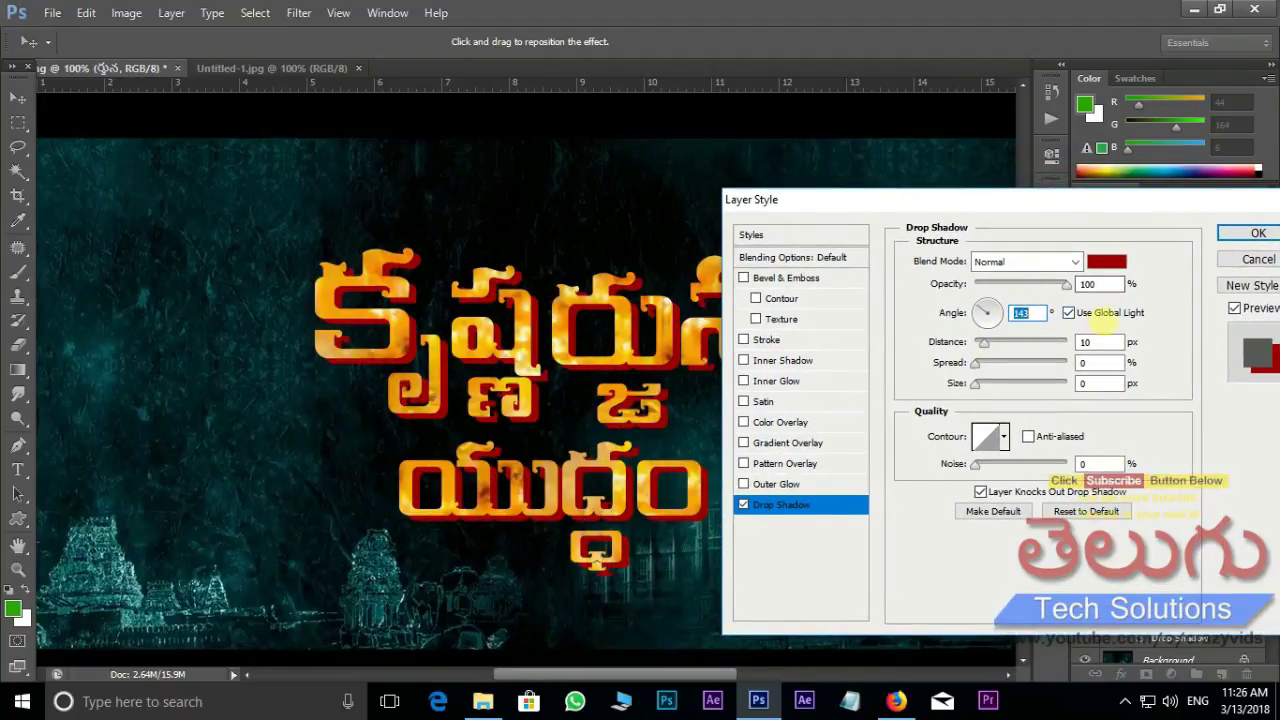
- Turn off Use Global Light and give this shadow its own 38° angle, then apply
left_click(1068, 312)
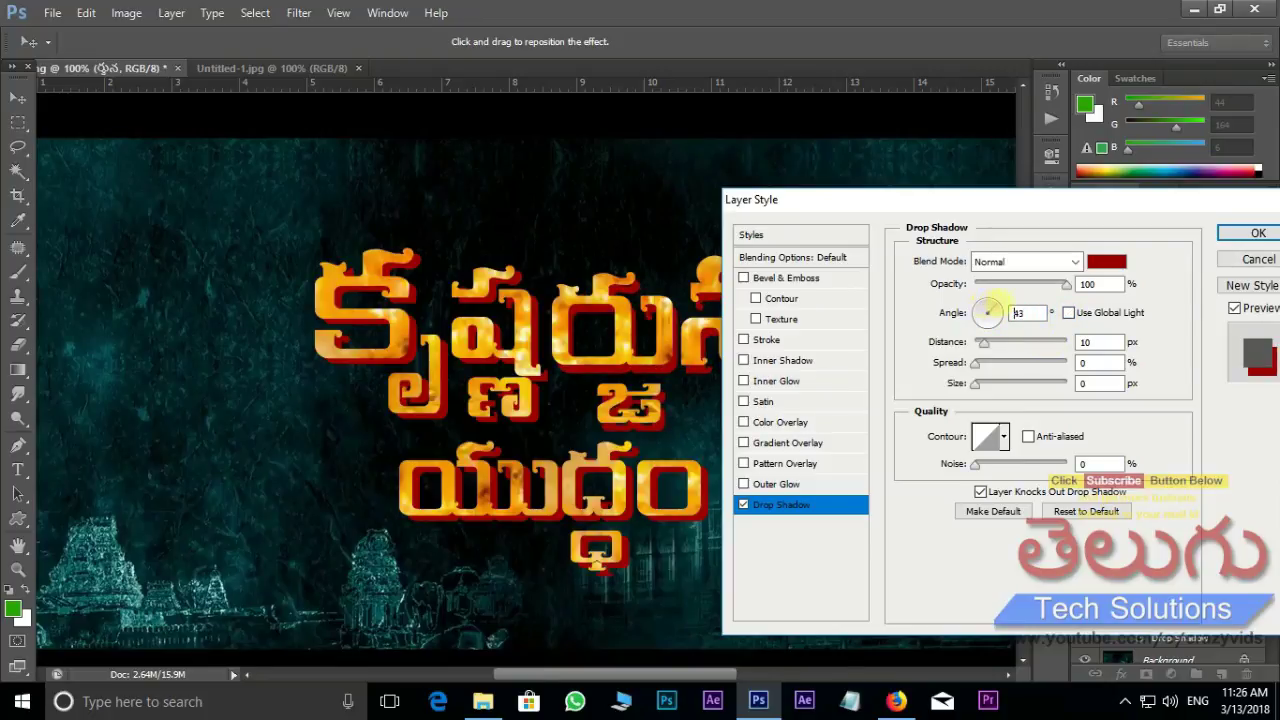
type("25")
left_click_drag(1010, 312, 982, 308)
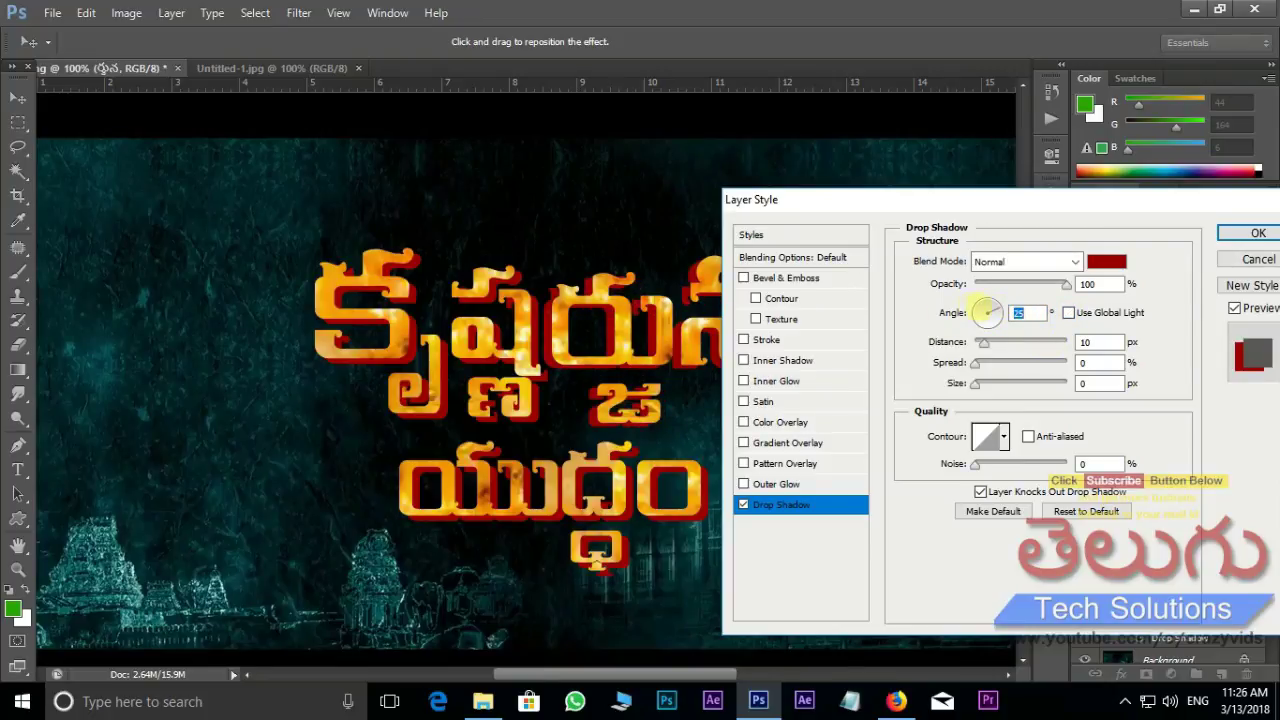
left_click(998, 308)
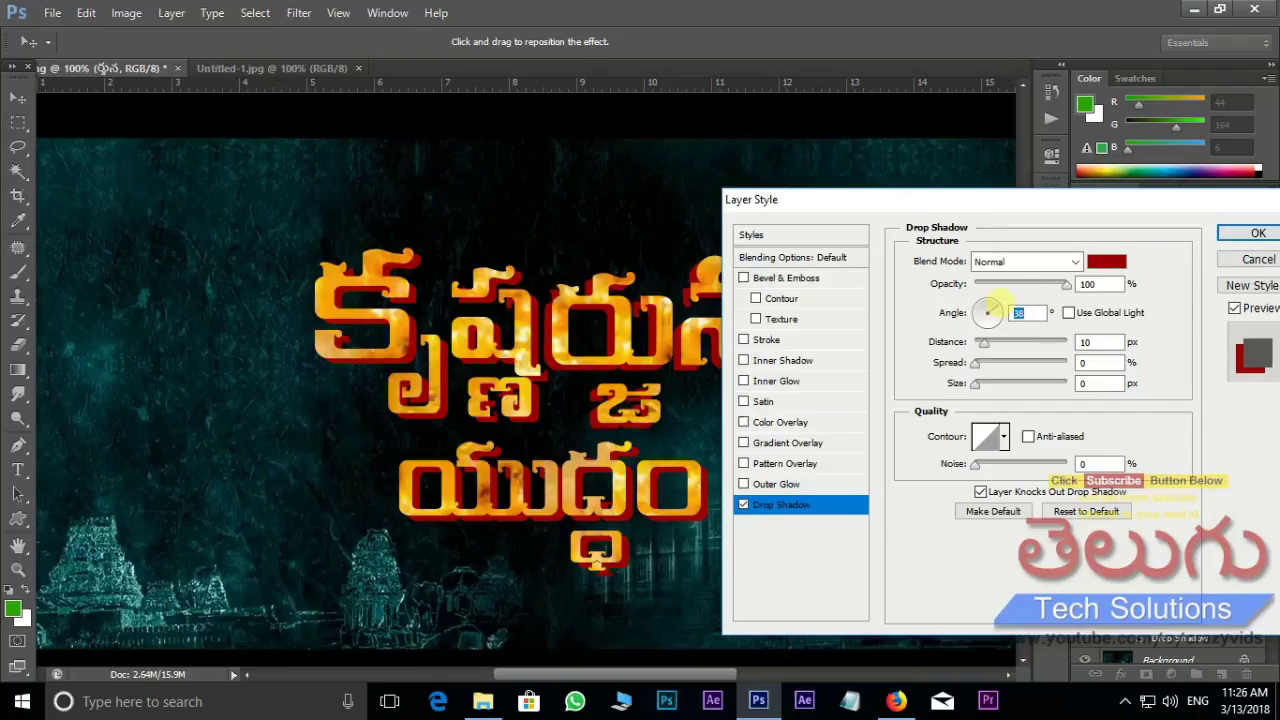
left_click_drag(1008, 199, 1094, 198)
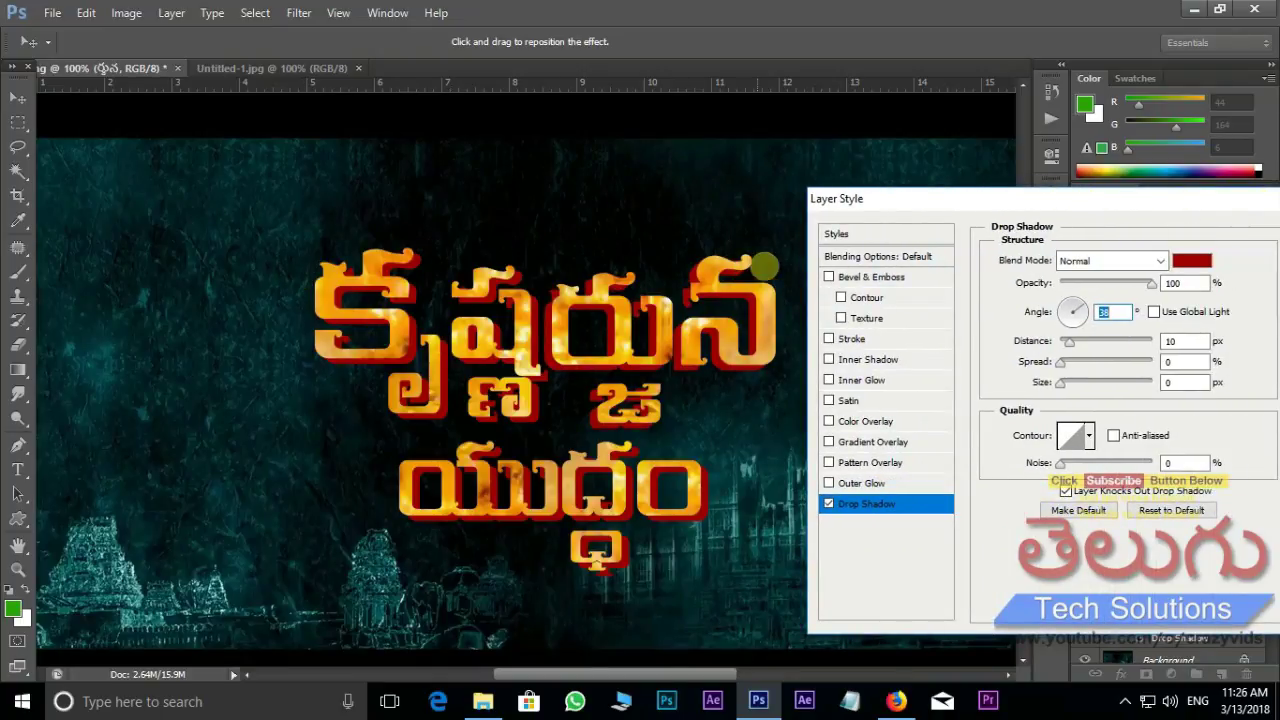
left_click_drag(973, 204, 699, 206)
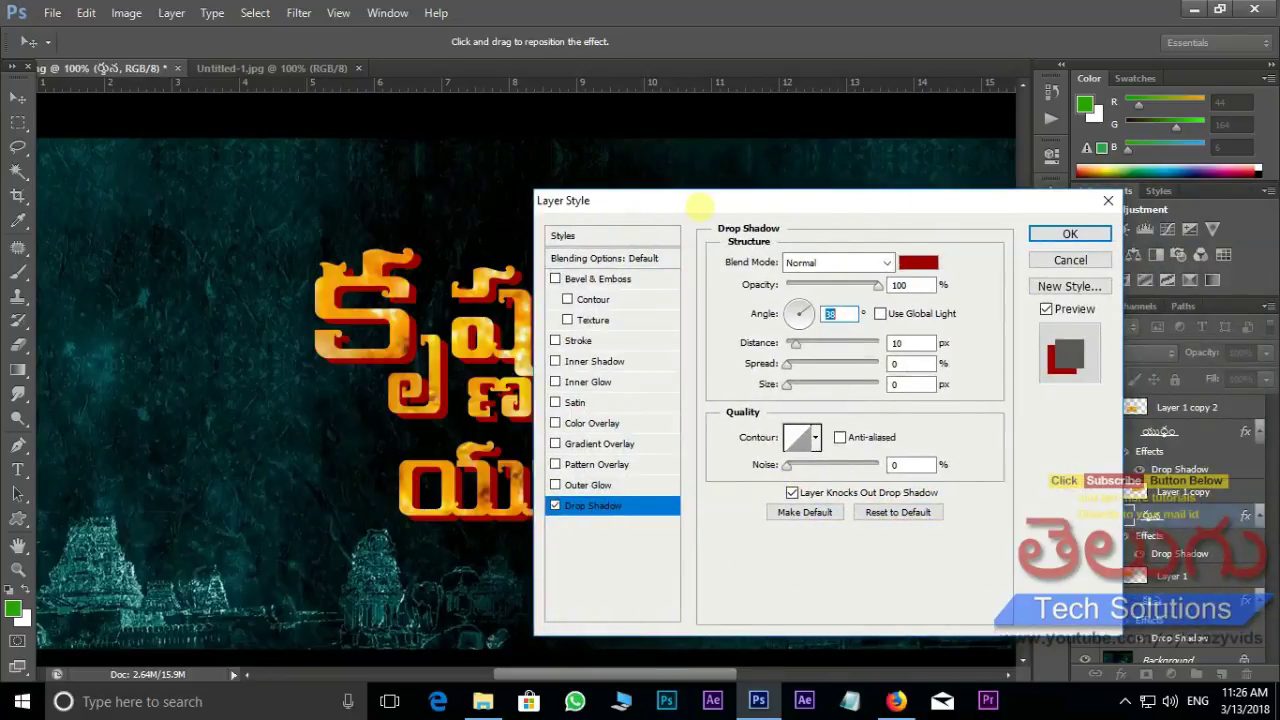
left_click(1044, 234)
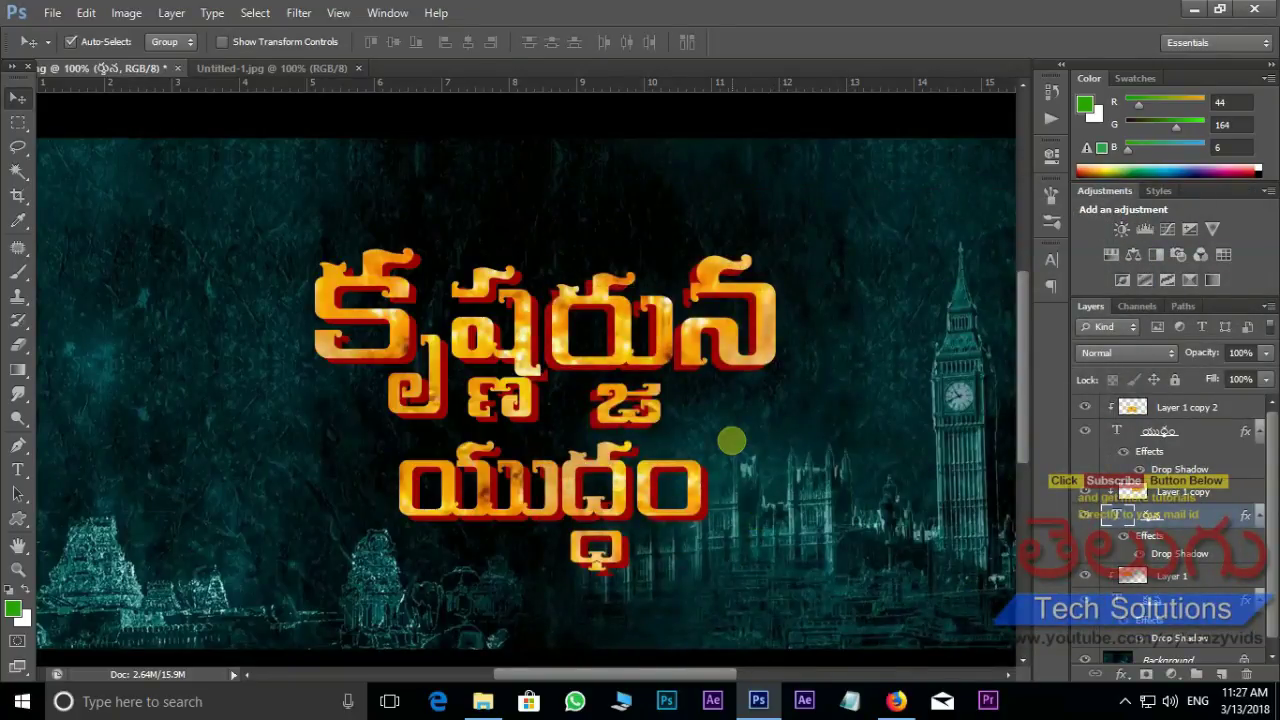